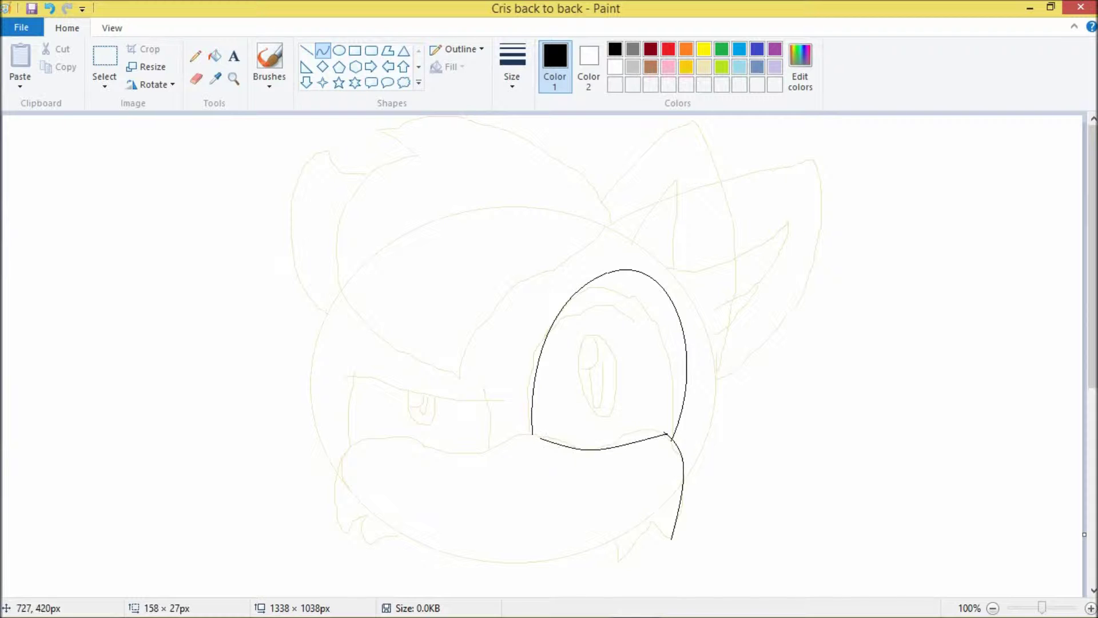
# - Trace the muzzle's upper edge below both eyes with black curves
pyautogui.moveTo(538, 438)
pyautogui.mouseDown()
pyautogui.moveTo(522, 435)
pyautogui.moveTo(599, 470)
pyautogui.mouseUp()
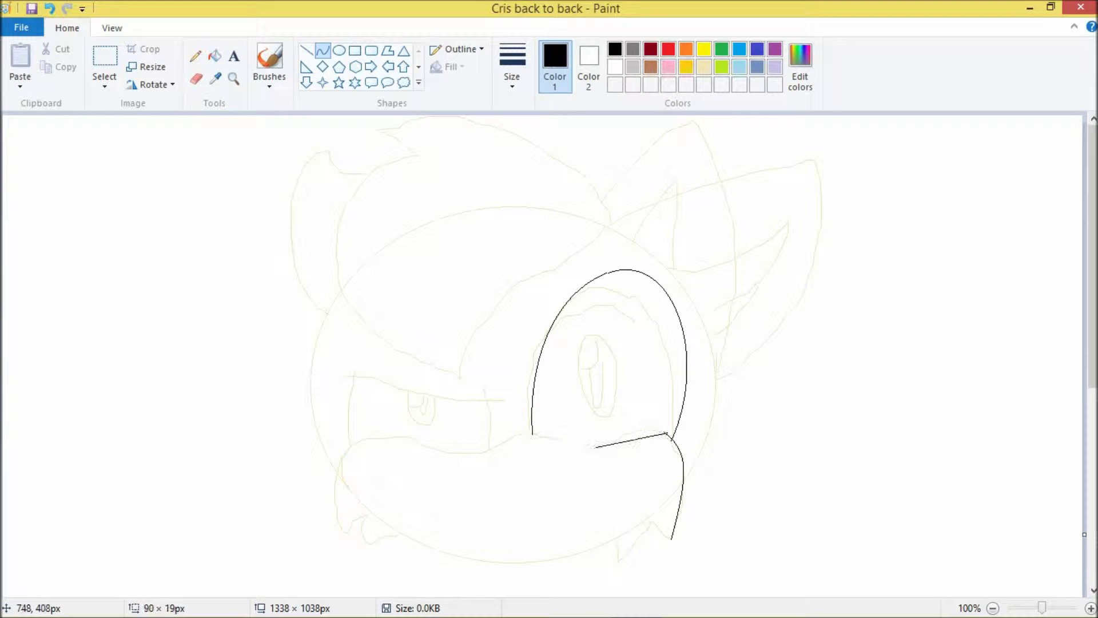
pyautogui.moveTo(479, 447)
pyautogui.mouseDown()
pyautogui.moveTo(522, 422)
pyautogui.moveTo(472, 455)
pyautogui.mouseUp()
pyautogui.moveTo(335, 475); pyautogui.dragTo(390, 426)
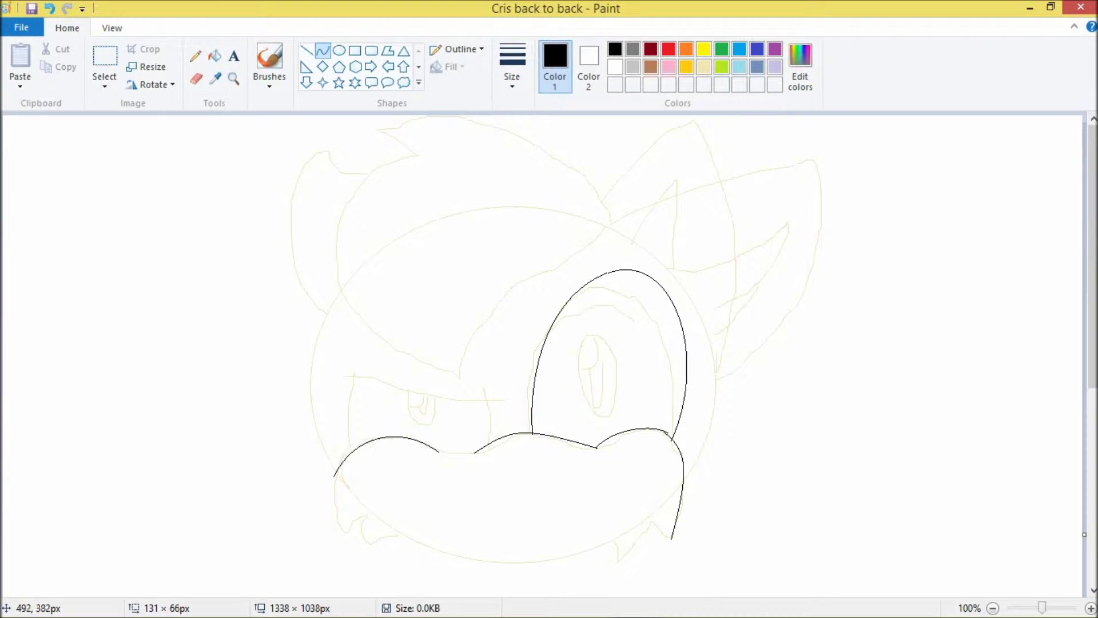
# - Trace the pointed fur tufts on both cheeks with black curves
pyautogui.moveTo(351, 532)
pyautogui.mouseDown()
pyautogui.moveTo(364, 515)
pyautogui.moveTo(357, 552)
pyautogui.mouseUp()
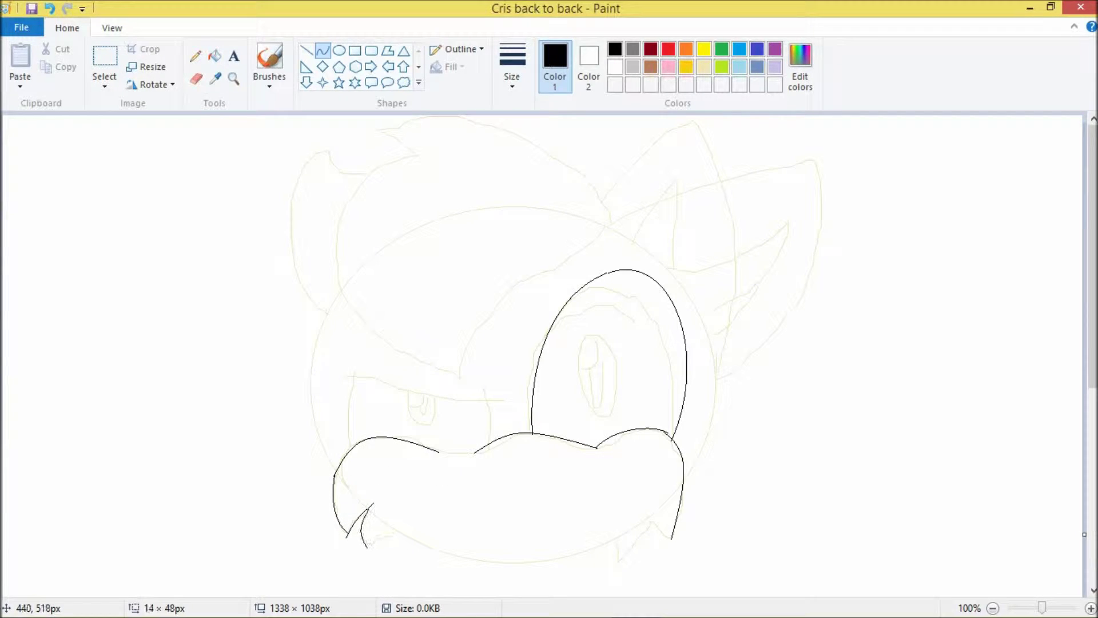
pyautogui.moveTo(654, 536); pyautogui.dragTo(649, 521)
pyautogui.moveTo(617, 565); pyautogui.dragTo(619, 551)
# - Trace both sides of the narrowed eye and its slanted lid line with black curves
pyautogui.moveTo(497, 423); pyautogui.dragTo(490, 423)
pyautogui.moveTo(354, 376); pyautogui.dragTo(346, 452)
pyautogui.moveTo(503, 398); pyautogui.dragTo(337, 375)
# - Draw a black ellipse over the sketched head circle and undo the stray shape beside the ear
pyautogui.click(338, 51)
pyautogui.moveTo(315, 202); pyautogui.dragTo(715, 566)
pyautogui.moveTo(601, 202); pyautogui.dragTo(657, 118)
pyautogui.hotkey('ctrl', 'z')
# - Trace the hair outline with black curves, from the fringe edges and forehead point around the tuft to the ear base
pyautogui.click(322, 51)
pyautogui.moveTo(613, 221)
pyautogui.mouseDown()
pyautogui.moveTo(583, 254)
pyautogui.moveTo(505, 292)
pyautogui.mouseUp()
pyautogui.moveTo(558, 256); pyautogui.dragTo(567, 265)
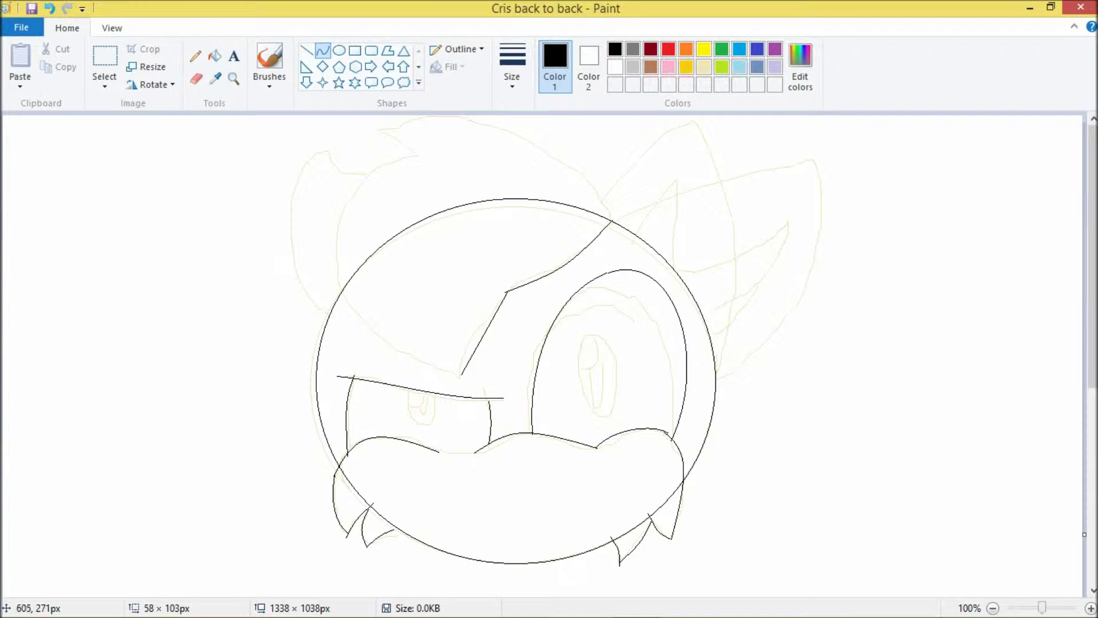
pyautogui.moveTo(461, 376); pyautogui.dragTo(419, 155)
pyautogui.moveTo(435, 263)
pyautogui.mouseDown()
pyautogui.moveTo(324, 314)
pyautogui.moveTo(221, 257)
pyautogui.moveTo(379, 157)
pyautogui.moveTo(607, 228)
pyautogui.mouseUp()
pyautogui.hotkey('ctrl', 'a')
pyautogui.click(323, 51)
pyautogui.moveTo(492, 171); pyautogui.dragTo(480, 134)
pyautogui.moveTo(550, 171); pyautogui.dragTo(544, 165)
# - Trace the outer and inner outlines of the right ear with black curves
pyautogui.moveTo(600, 232)
pyautogui.mouseDown()
pyautogui.moveTo(695, 147)
pyautogui.moveTo(672, 153)
pyautogui.mouseUp()
pyautogui.moveTo(698, 147); pyautogui.dragTo(715, 405)
pyautogui.moveTo(718, 275)
pyautogui.mouseDown()
pyautogui.moveTo(769, 263)
pyautogui.moveTo(735, 212)
pyautogui.mouseUp()
pyautogui.moveTo(801, 262); pyautogui.dragTo(803, 264)
pyautogui.moveTo(687, 200); pyautogui.dragTo(705, 345)
# - Trace the left ear with black curves and close the gap in the muzzle's upper edge
pyautogui.moveTo(329, 179); pyautogui.dragTo(330, 346)
pyautogui.moveTo(330, 263); pyautogui.dragTo(288, 251)
pyautogui.moveTo(328, 179); pyautogui.dragTo(365, 205)
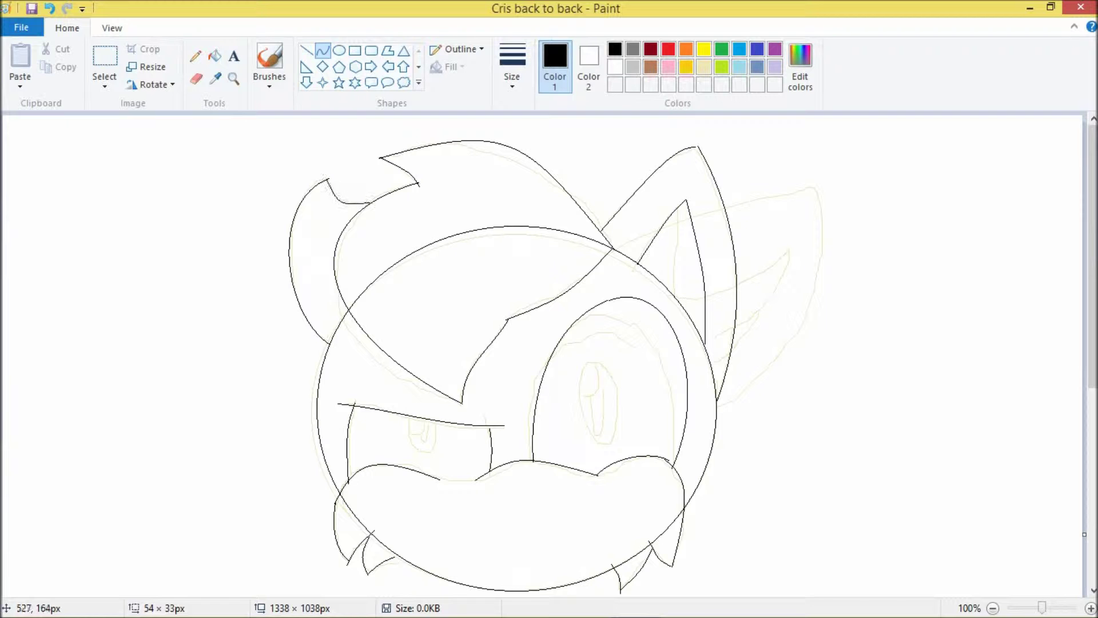
pyautogui.moveTo(476, 479); pyautogui.dragTo(459, 482)
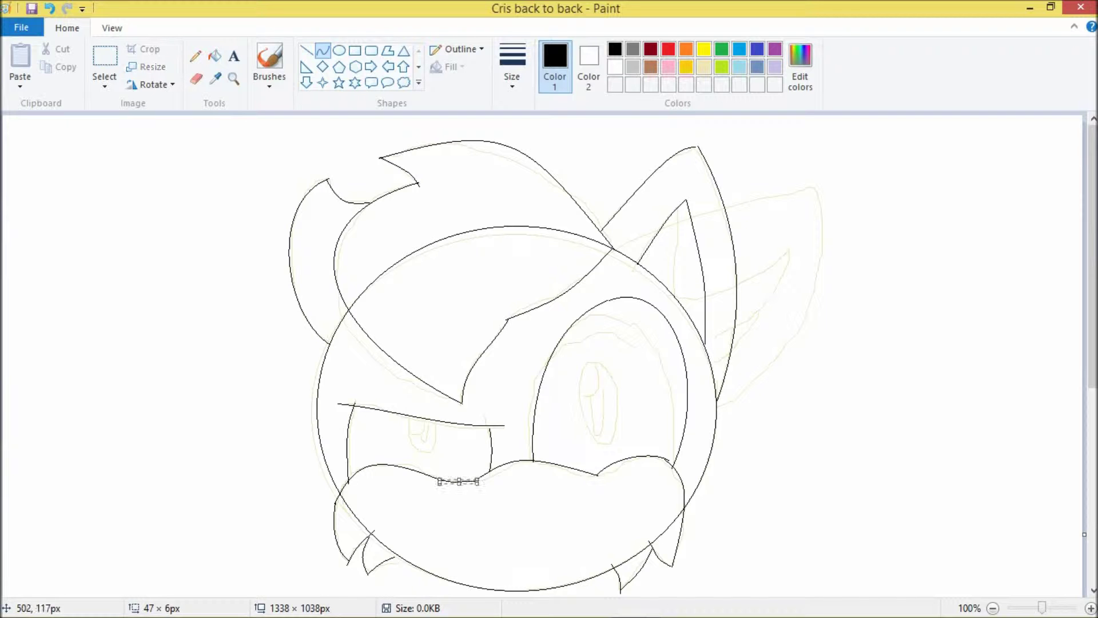
# - Draw thin elliptical irises in both eyes and erase the part above the narrowed eye's lid
pyautogui.click(339, 51)
pyautogui.click(512, 65)
pyautogui.click(513, 108)
pyautogui.moveTo(585, 355); pyautogui.dragTo(617, 447)
pyautogui.moveTo(406, 388); pyautogui.dragTo(403, 385)
pyautogui.click(195, 78)
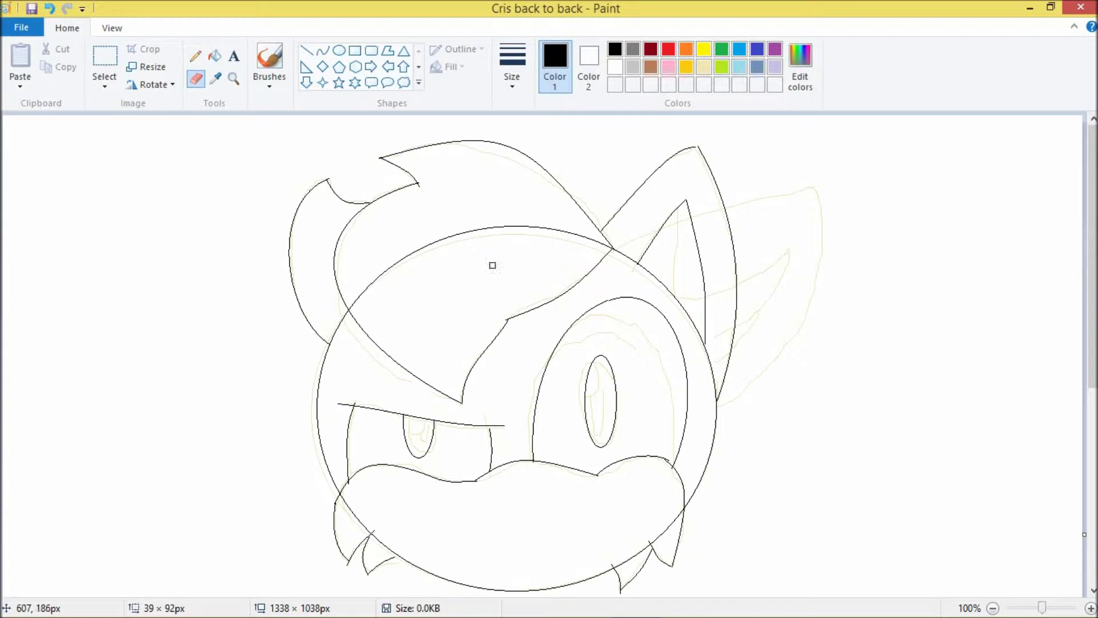
# - Select the muzzle edge beside the narrowed eye and paste a line piece to reshape the middle hump
pyautogui.click(104, 86)
pyautogui.click(160, 140)
pyautogui.moveTo(443, 460); pyautogui.dragTo(508, 484)
pyautogui.rightClick(567, 302)
pyautogui.click(579, 348)
pyautogui.click(105, 86)
pyautogui.click(172, 120)
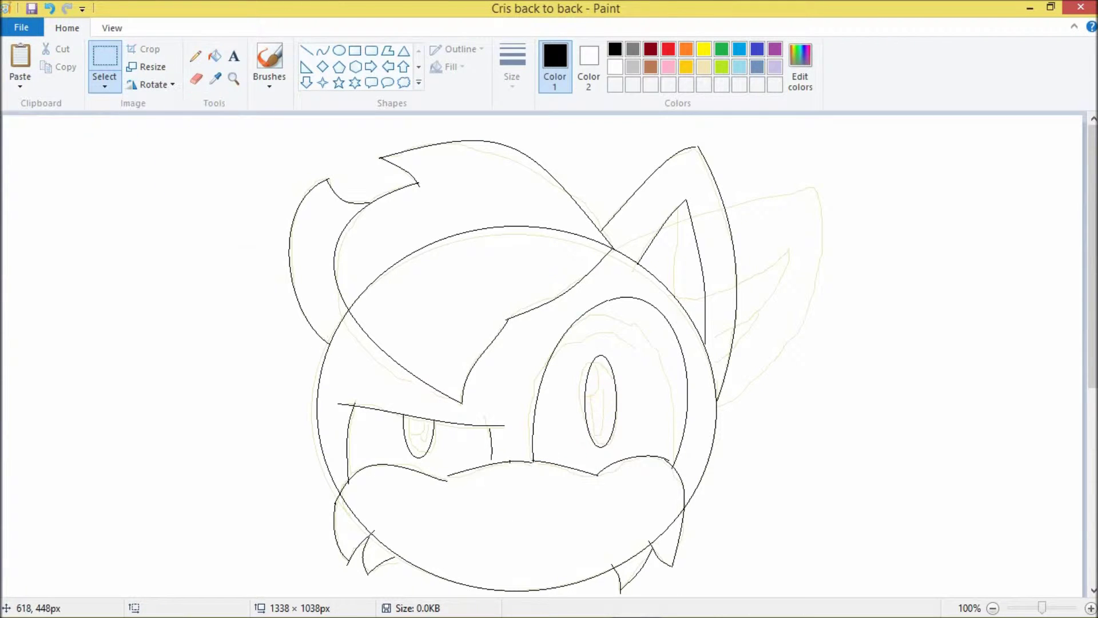
# - Narrow the muzzle's middle hump with a pasted edge piece, connect it to the right hump and erase the leftover strokes
pyautogui.rightClick(868, 266)
pyautogui.click(884, 309)
pyautogui.moveTo(29, 127)
pyautogui.mouseDown()
pyautogui.moveTo(333, 287)
pyautogui.moveTo(567, 470)
pyautogui.moveTo(655, 477)
pyautogui.mouseUp()
pyautogui.click(324, 50)
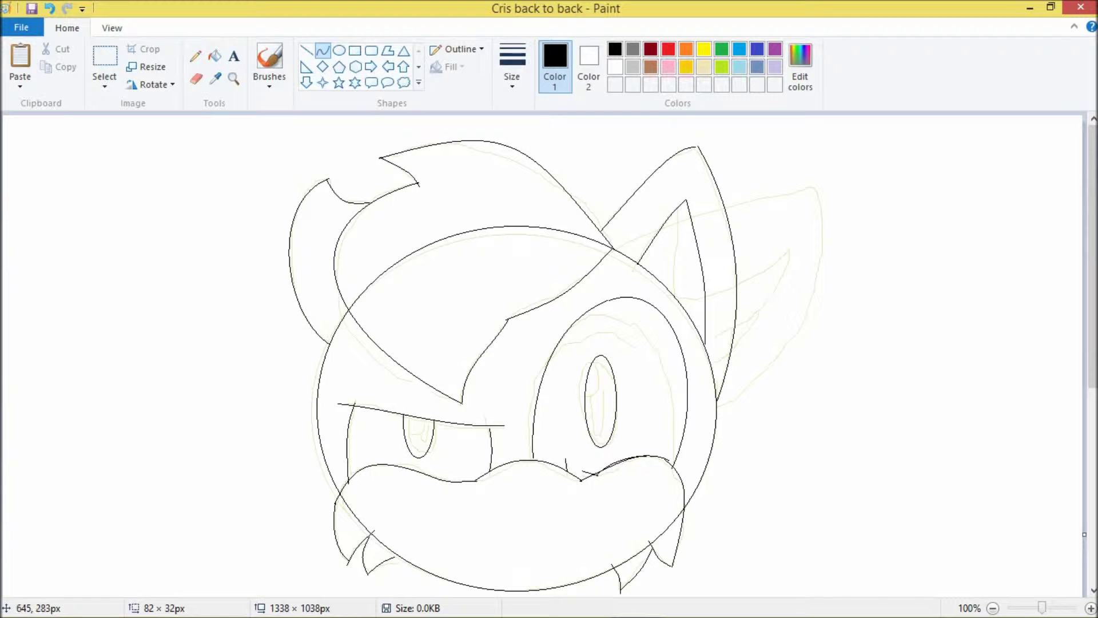
pyautogui.click(196, 79)
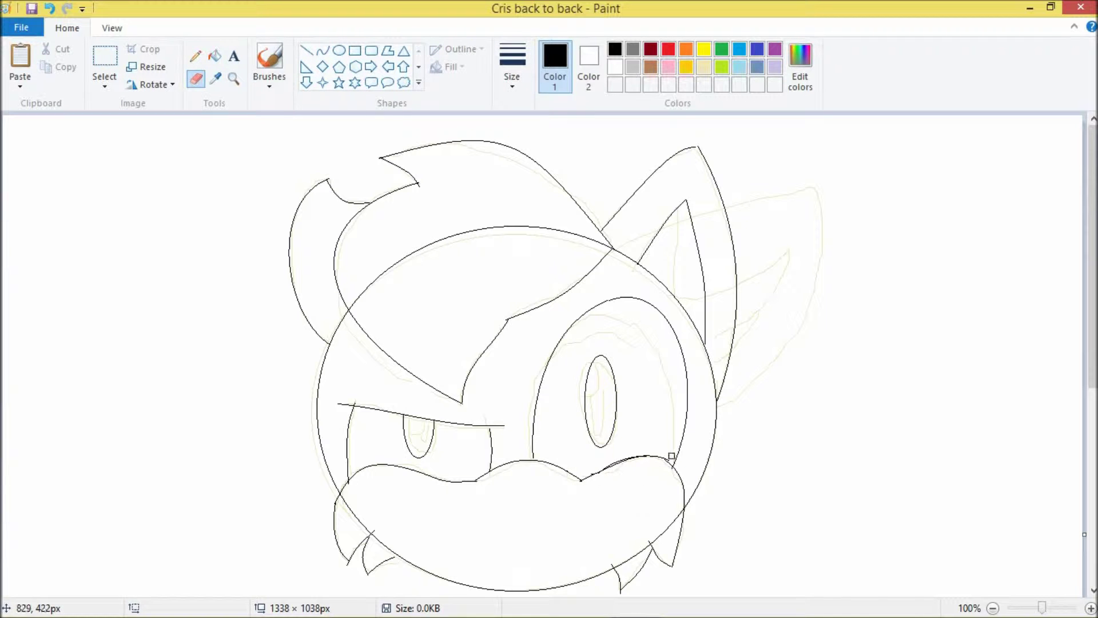
# - Add elliptical pupils inside both irises and an upper highlight in the open eye, erasing the overlapping lines
pyautogui.click(339, 50)
pyautogui.moveTo(216, 288); pyautogui.dragTo(197, 238)
pyautogui.moveTo(209, 282)
pyautogui.mouseDown()
pyautogui.moveTo(586, 402)
pyautogui.moveTo(603, 417)
pyautogui.moveTo(601, 438)
pyautogui.mouseUp()
pyautogui.moveTo(427, 444); pyautogui.dragTo(410, 401)
pyautogui.click(197, 79)
pyautogui.click(609, 370)
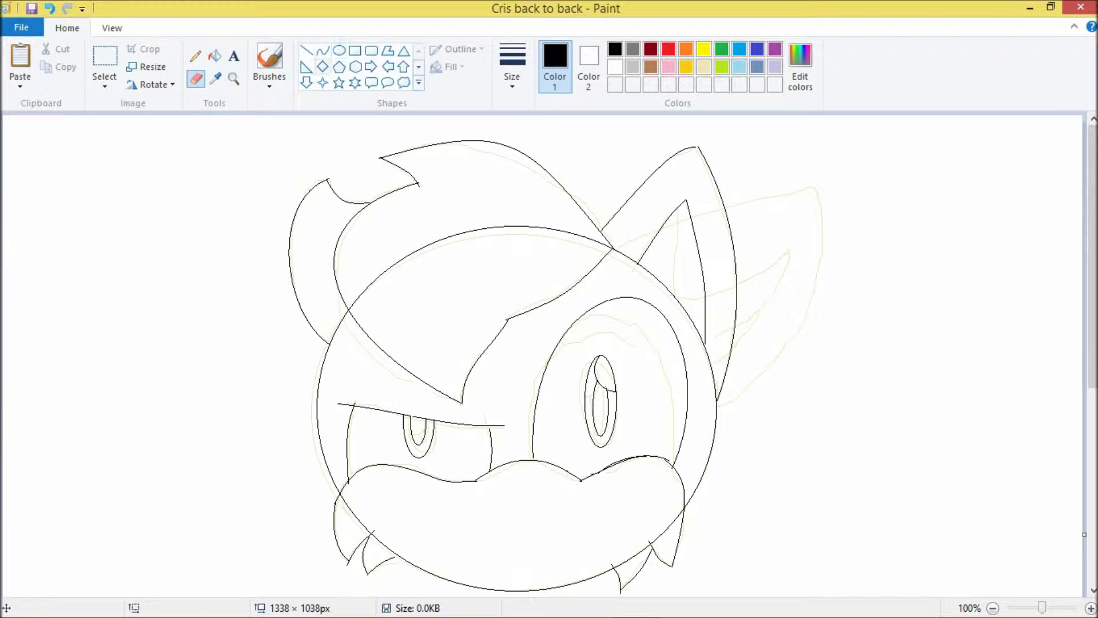
# - Draw the remaining small curved highlights in the irises of both eyes
pyautogui.click(323, 51)
pyautogui.moveTo(588, 421); pyautogui.dragTo(602, 433)
pyautogui.moveTo(420, 429); pyautogui.dragTo(412, 456)
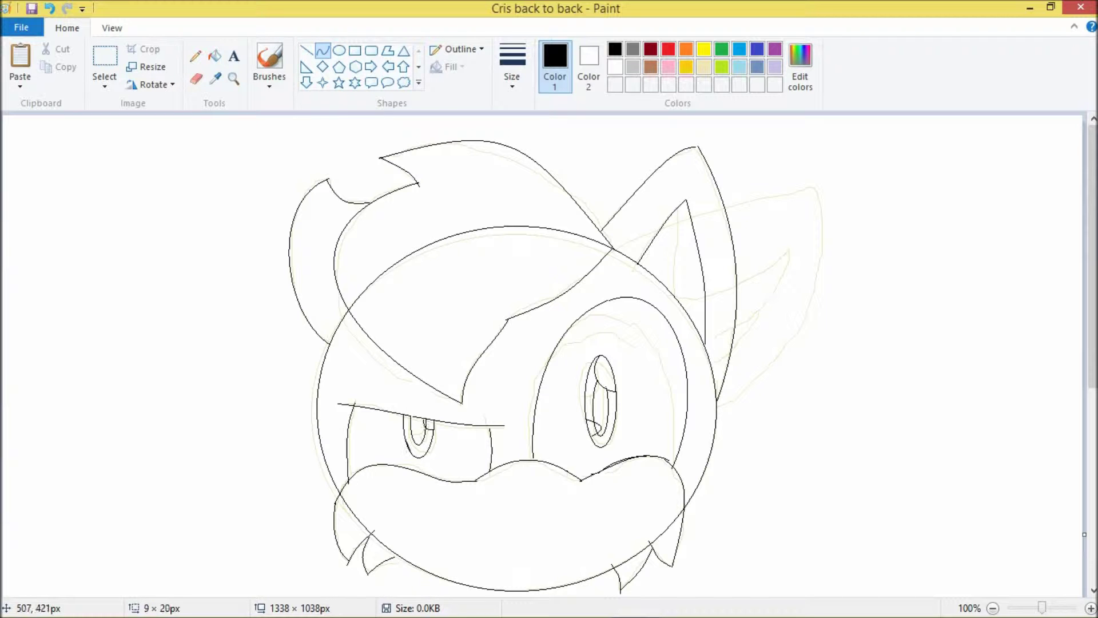
# - Select the whole head drawing and move it slightly to the right on the canvas
pyautogui.click(105, 86)
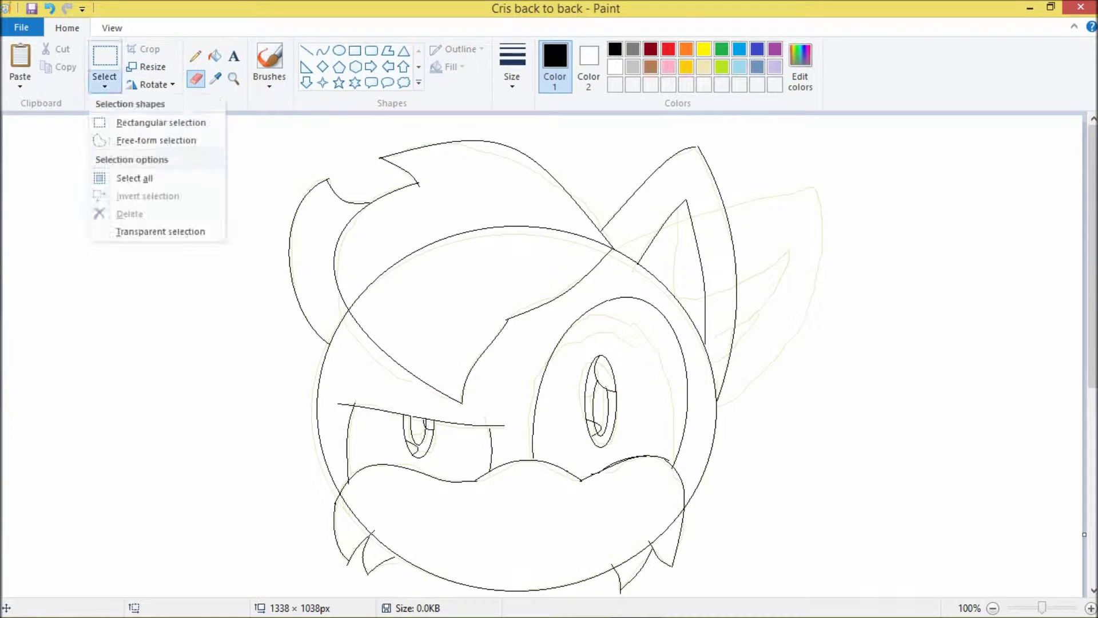
pyautogui.click(138, 123)
pyautogui.moveTo(237, 122); pyautogui.dragTo(959, 596)
pyautogui.moveTo(697, 445)
pyautogui.mouseDown()
pyautogui.moveTo(685, 431)
pyautogui.moveTo(722, 440)
pyautogui.mouseUp()
# - Erase the pale guide sketch and the head circle inside the hair, using white and a larger eraser
pyautogui.click(589, 63)
pyautogui.click(196, 79)
pyautogui.click(512, 66)
pyautogui.click(518, 206)
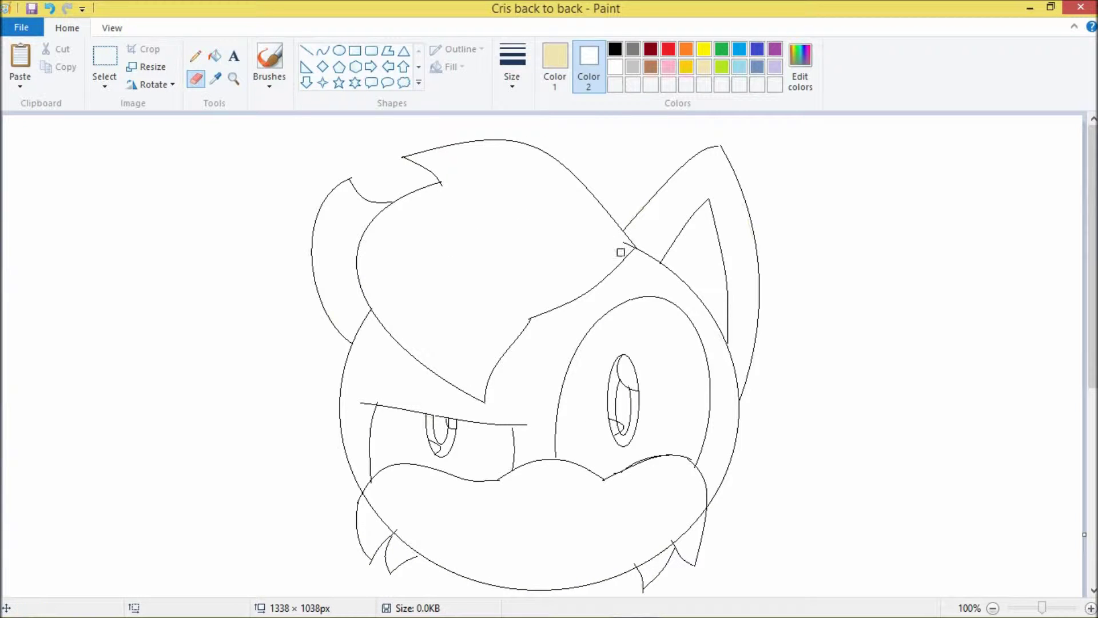
# - Clean up the muzzle's right hump by erasing doubled pixels and filling the line gaps with the black pencil
pyautogui.keyDown('ctrl'); pyautogui.scroll(3, 652, 453); pyautogui.keyUp('ctrl')
pyautogui.hscroll(5, 289, 558)
pyautogui.scroll(-6, 846, 379)
pyautogui.scroll(-5, 571, 335)
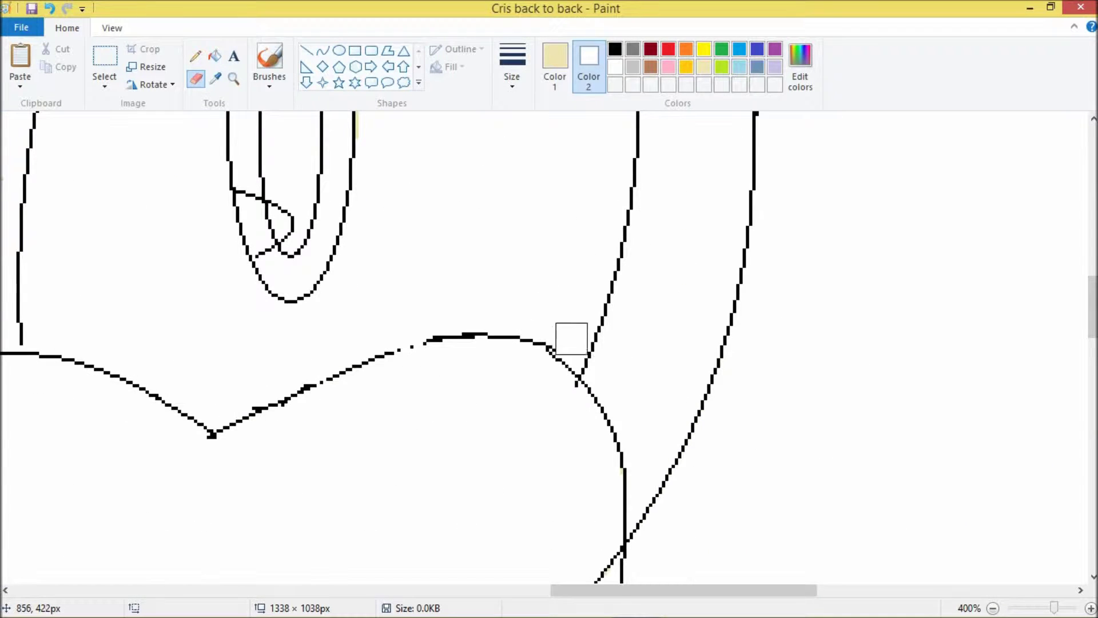
pyautogui.click(195, 55)
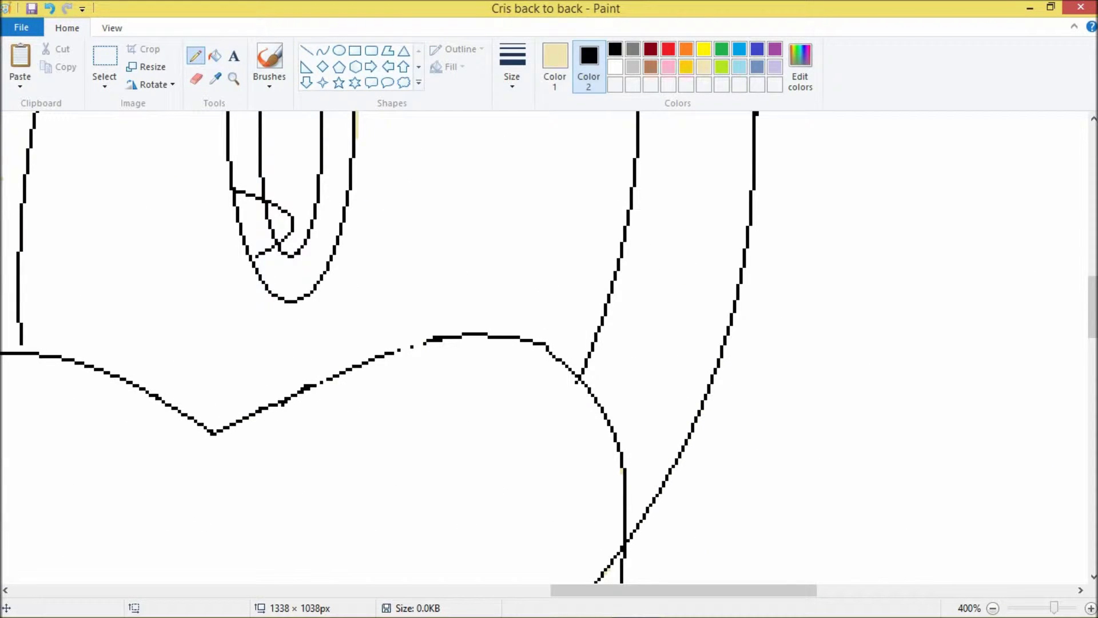
pyautogui.moveTo(394, 350); pyautogui.dragTo(424, 342)
pyautogui.click(196, 78)
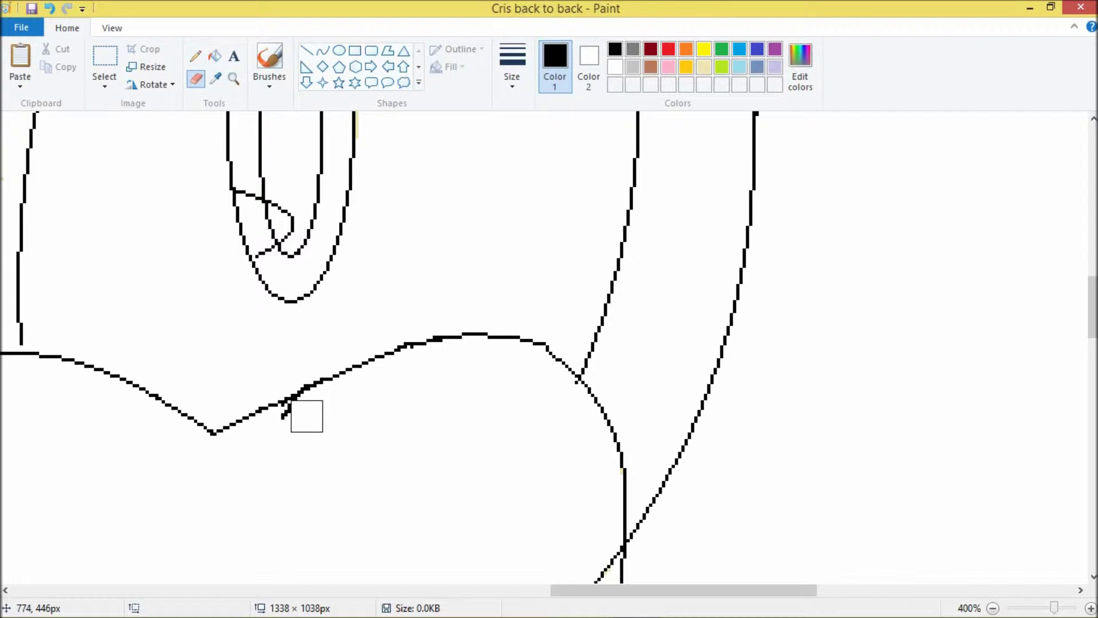
pyautogui.click(195, 56)
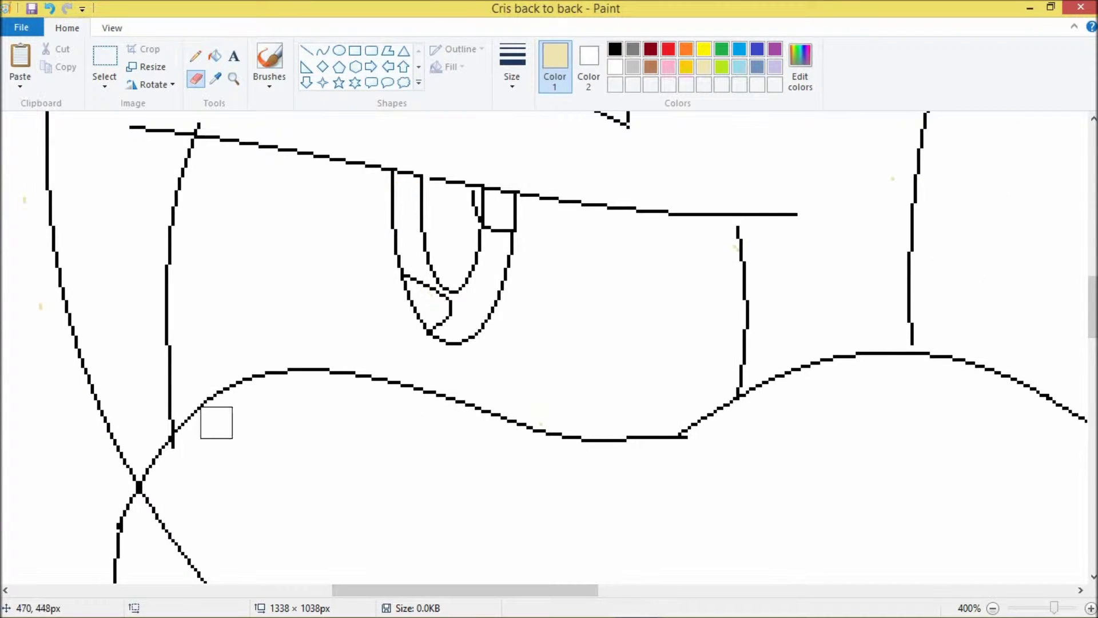
# - Erase the overhanging line ends and the head circle segments crossing the cheek fur tufts
pyautogui.scroll(-4, 183, 506)
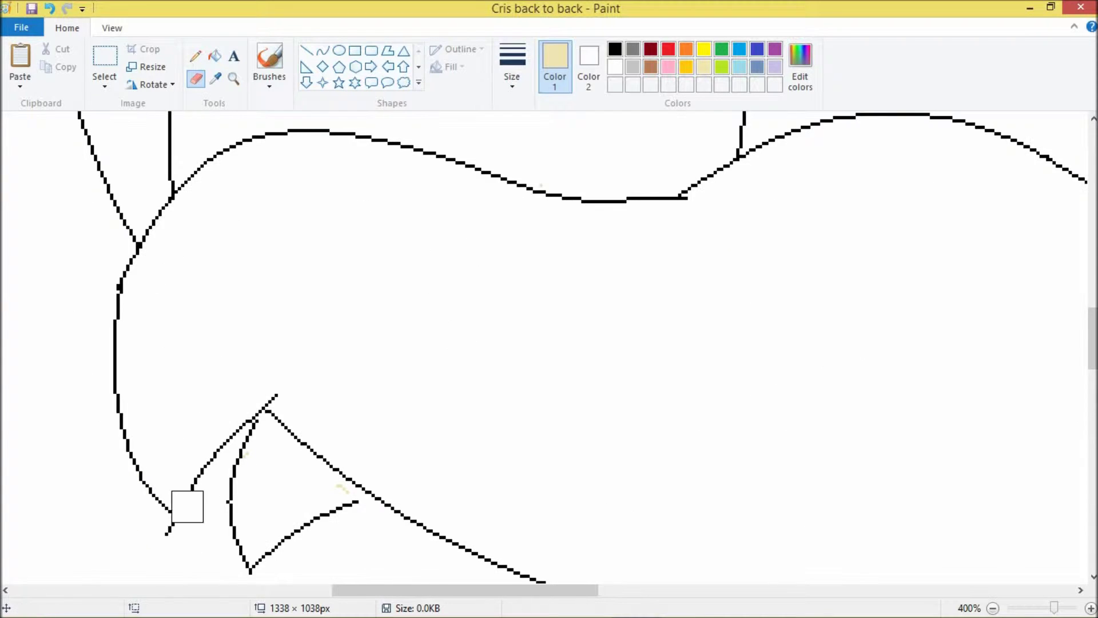
pyautogui.hscroll(10, 767, 263)
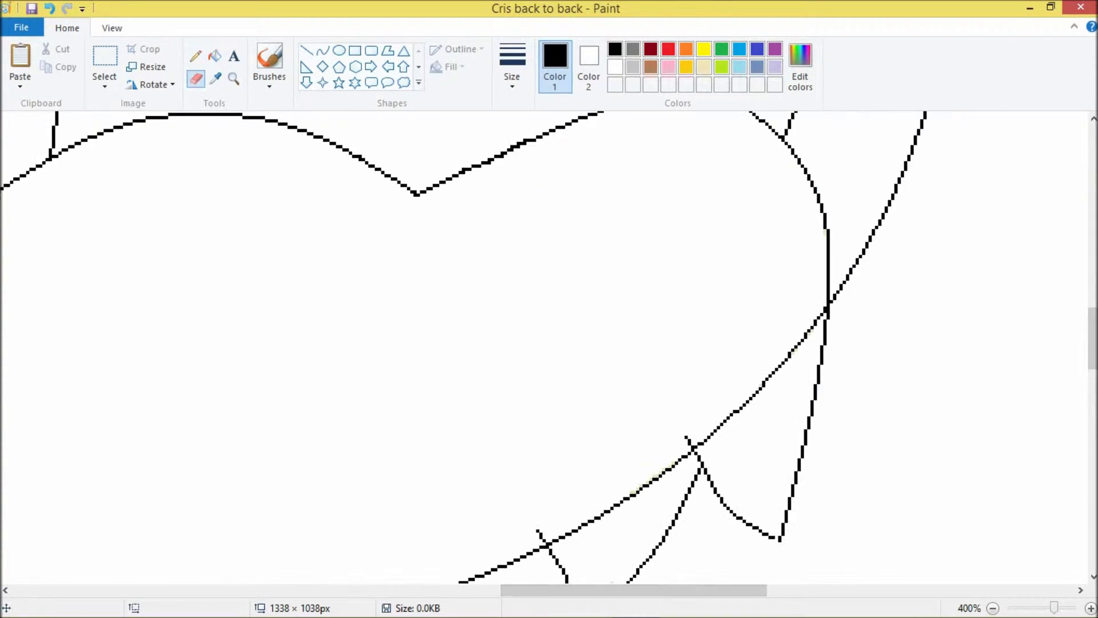
pyautogui.moveTo(807, 302)
pyautogui.mouseDown()
pyautogui.moveTo(771, 371)
pyautogui.moveTo(566, 530)
pyautogui.mouseUp()
# - Draw a small triangular nose and a slanted smile on the muzzle with black curves
pyautogui.moveTo(1055, 608); pyautogui.dragTo(1042, 607)
pyautogui.scroll(3, 787, 280)
pyautogui.click(323, 51)
pyautogui.moveTo(564, 458)
pyautogui.mouseDown()
pyautogui.moveTo(650, 428)
pyautogui.moveTo(615, 458)
pyautogui.mouseUp()
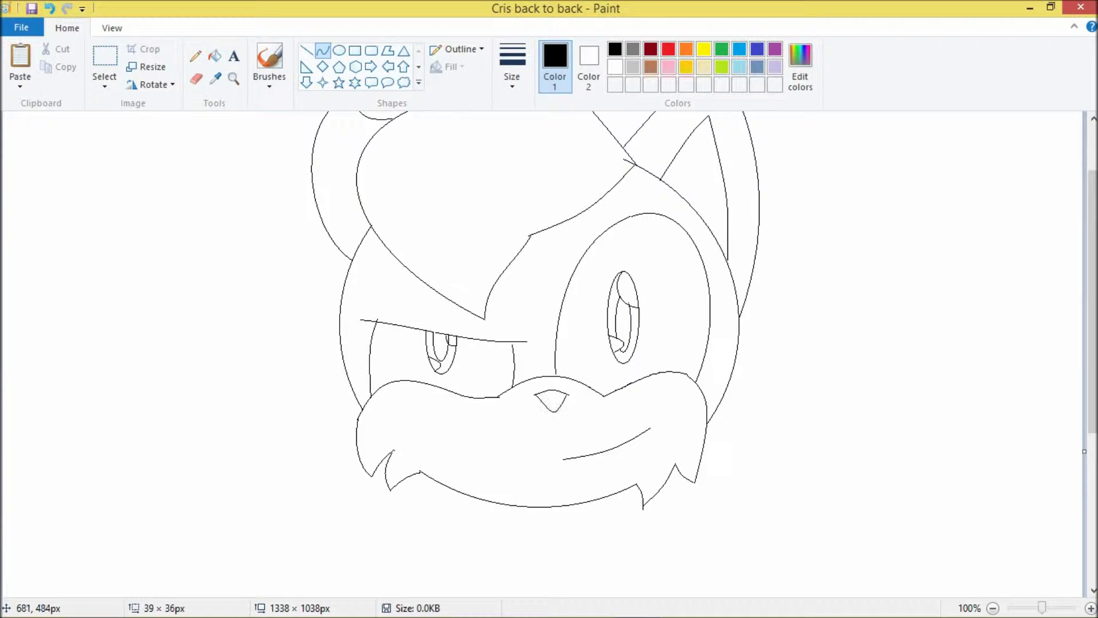
# - Fill the pupils of both eyes with a custom near-black colour
pyautogui.scroll(1, 543, 343)
pyautogui.click(215, 55)
pyautogui.click(800, 66)
pyautogui.click(400, 424)
pyautogui.click(458, 258)
pyautogui.hotkey('ctrl', 'z')
pyautogui.click(441, 364)
# - Close the gap between the open eye's lower left edge and the muzzle with a short black line
pyautogui.click(650, 49)
pyautogui.click(615, 49)
pyautogui.click(306, 50)
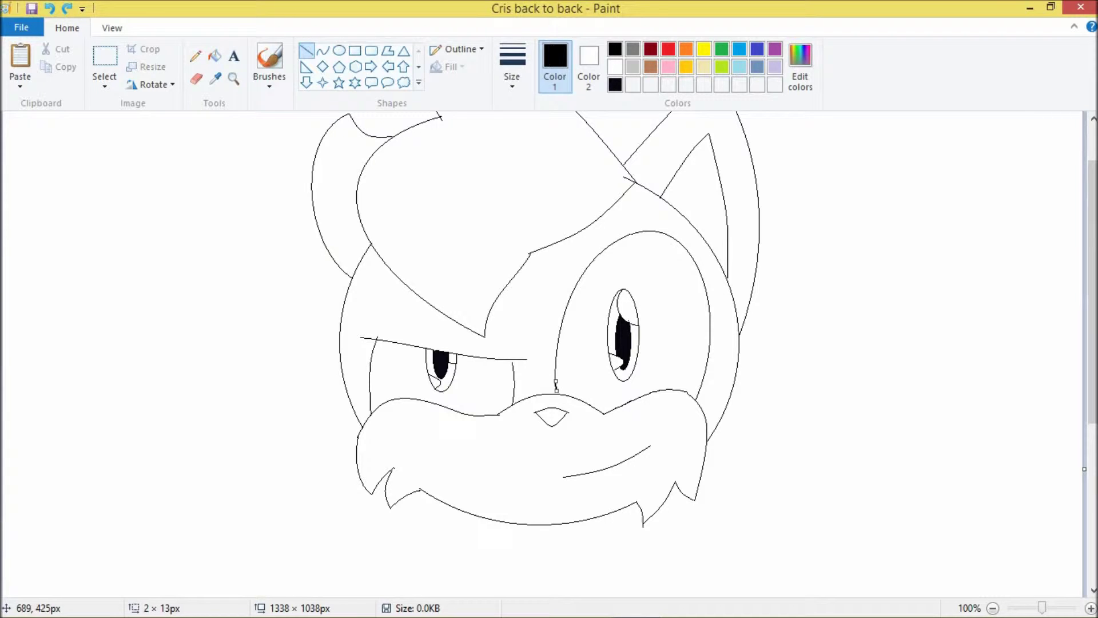
# - Try filling the hair area with black
pyautogui.click(214, 56)
pyautogui.click(464, 247)
pyautogui.hotkey('ctrl', 'z')
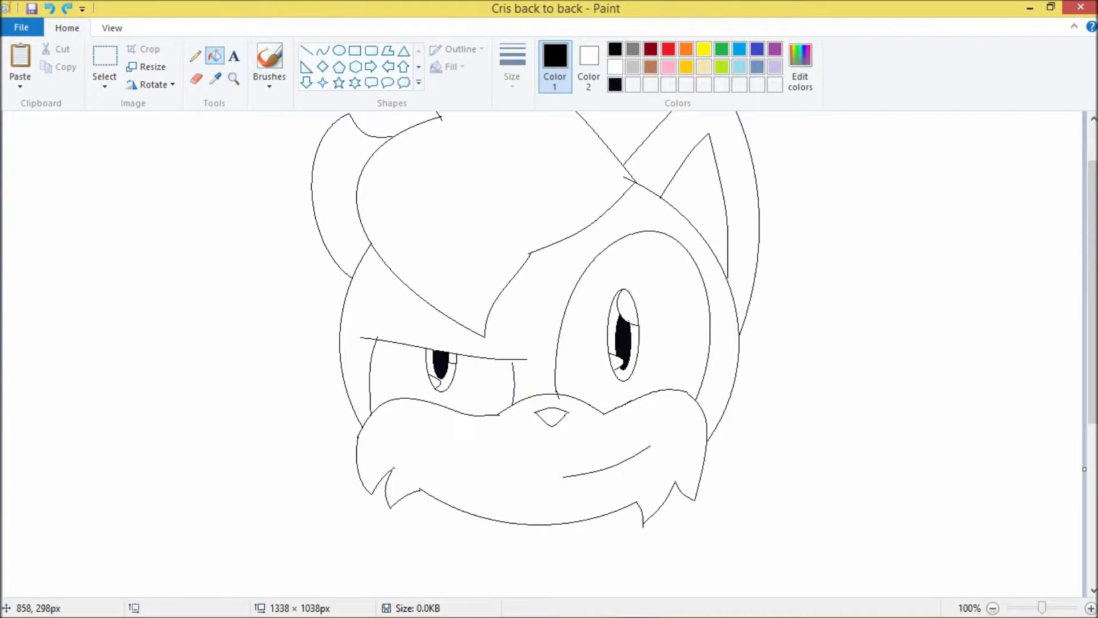
# - Close the gap between the narrowed eye's inner side and its lid line with the black pencil
pyautogui.click(195, 55)
pyautogui.scroll(1, 457, 286)
pyautogui.scroll(3, 458, 286)
pyautogui.scroll(-1, 364, 335)
# - Try filling the face with dark red
pyautogui.click(214, 55)
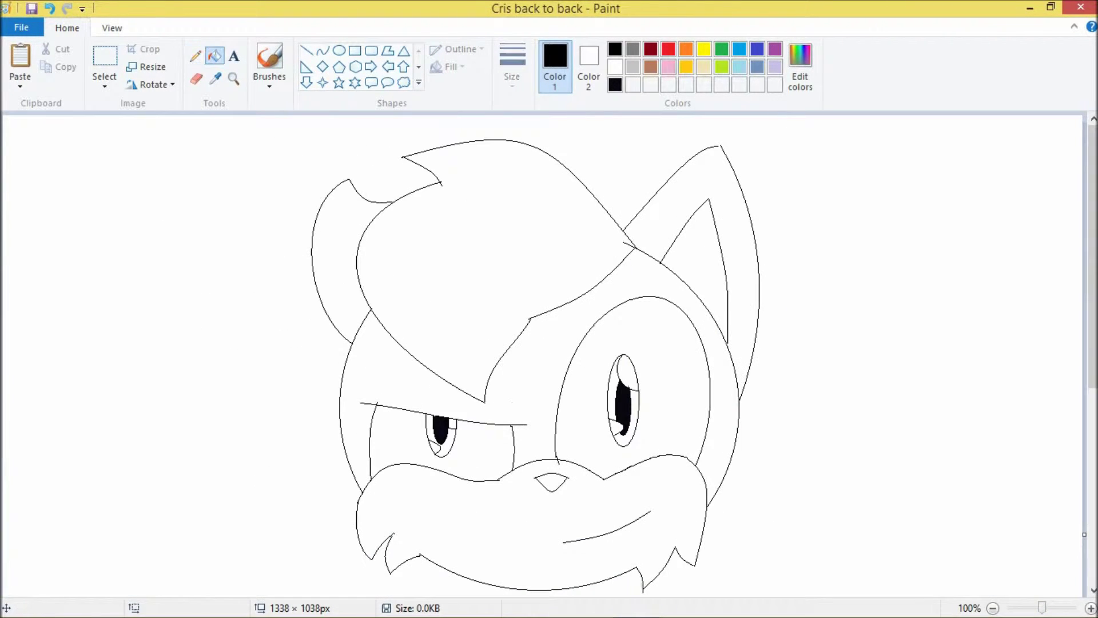
pyautogui.click(650, 48)
pyautogui.click(400, 354)
pyautogui.hotkey('ctrl', 'z')
# - Mix a custom brown and try it as the fill for the face
pyautogui.click(799, 65)
pyautogui.click(714, 326)
pyautogui.click(401, 425)
pyautogui.click(535, 354)
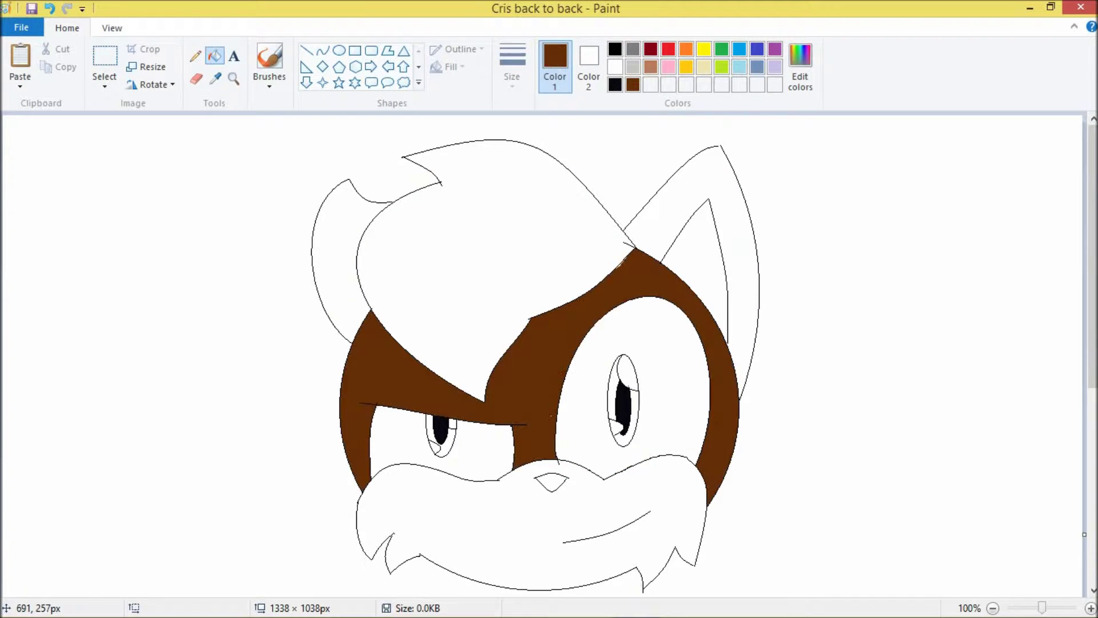
pyautogui.hotkey('ctrl', 'z')
# - Redraw the muzzle's upper right edge as a wider black curve and erase the old line
pyautogui.click(323, 51)
pyautogui.click(615, 49)
pyautogui.moveTo(658, 456)
pyautogui.mouseDown()
pyautogui.moveTo(705, 508)
pyautogui.moveTo(698, 457)
pyautogui.moveTo(717, 485)
pyautogui.moveTo(699, 560)
pyautogui.mouseUp()
pyautogui.click(196, 78)
pyautogui.scroll(2, 699, 560)
pyautogui.scroll(-5, 700, 559)
pyautogui.hscroll(3, 700, 559)
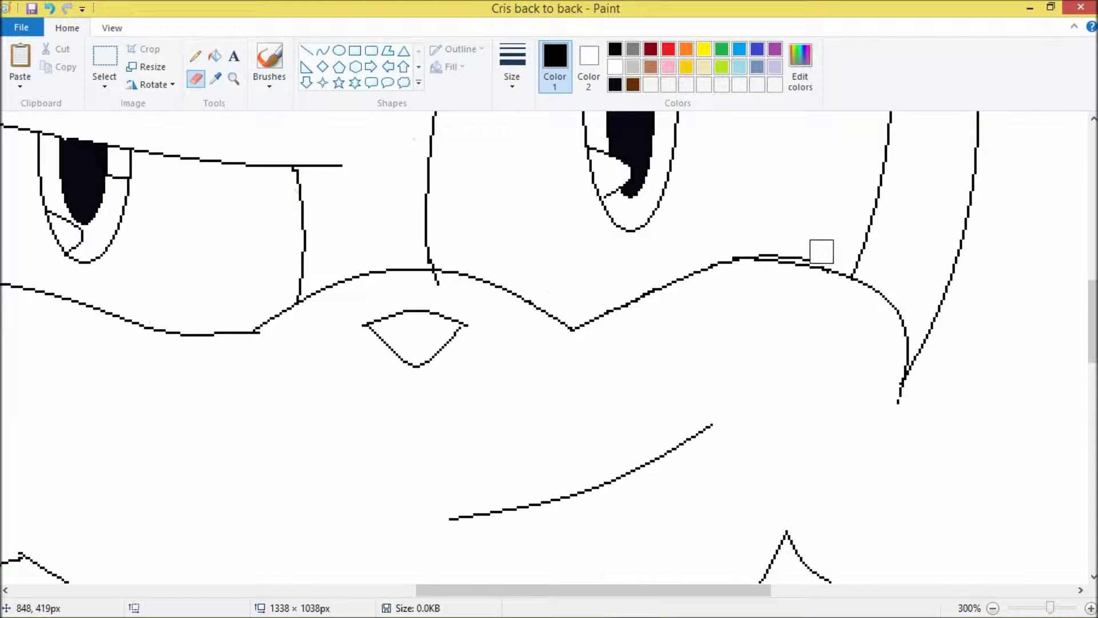
# - Redraw the right cheek's outer edge and fur tuft with black curves and erase the old strokes
pyautogui.scroll(-3, 723, 244)
pyautogui.click(322, 50)
pyautogui.moveTo(900, 246); pyautogui.dragTo(834, 442)
pyautogui.moveTo(867, 337)
pyautogui.mouseDown()
pyautogui.moveTo(841, 324)
pyautogui.moveTo(892, 366)
pyautogui.mouseUp()
pyautogui.moveTo(792, 387); pyautogui.dragTo(834, 441)
pyautogui.click(196, 79)
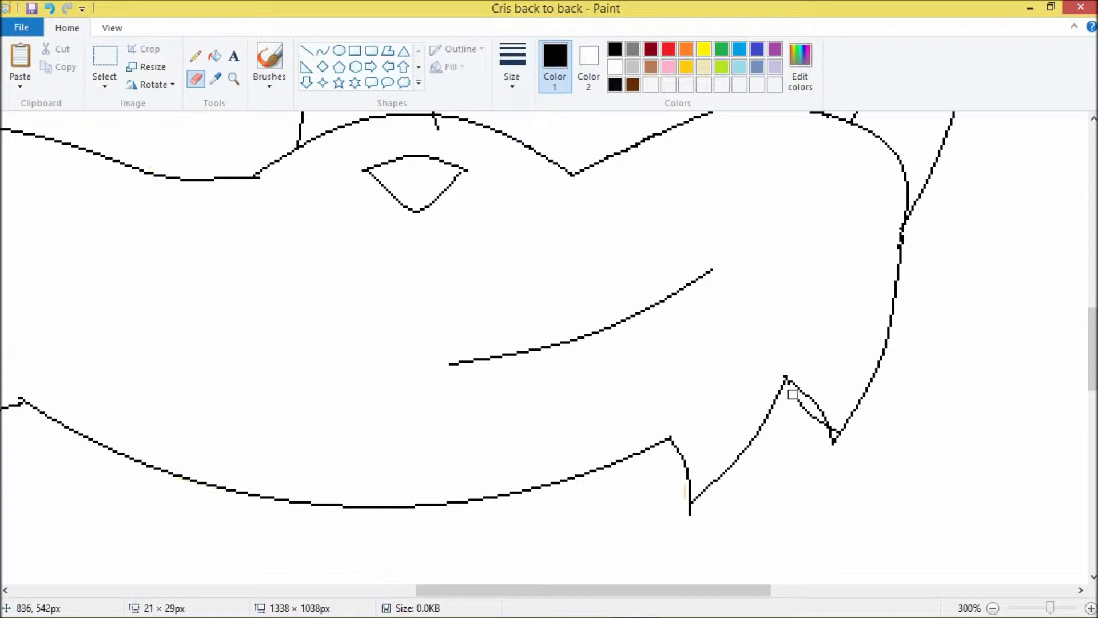
pyautogui.scroll(-3, 851, 348)
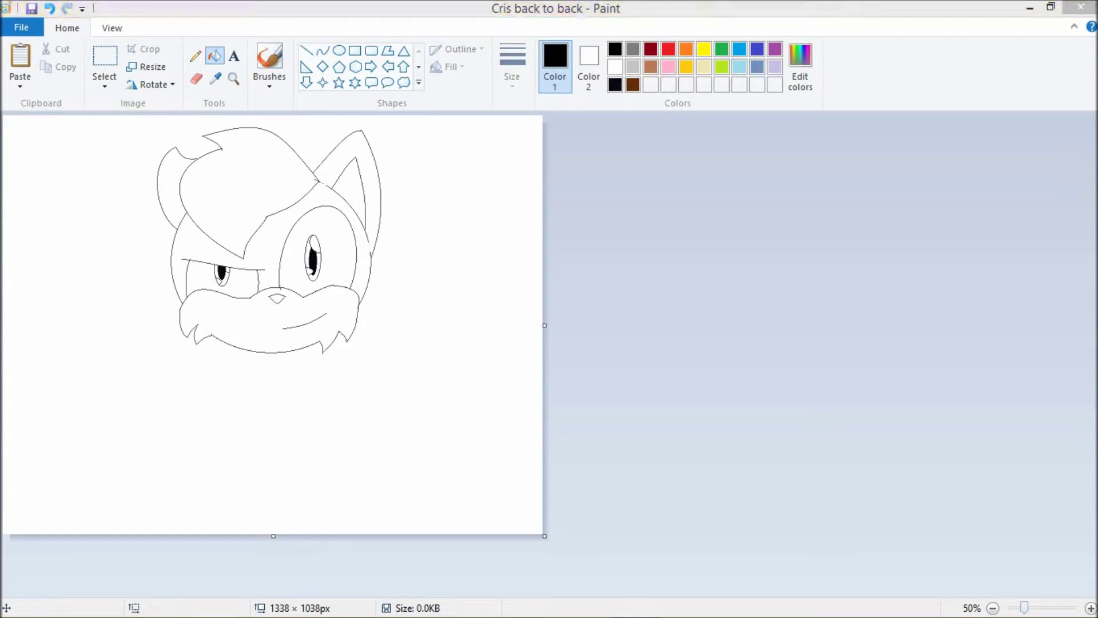
# - Fill the face and the right ear with the custom brown
pyautogui.scroll(1, 330, 178)
pyautogui.click(195, 55)
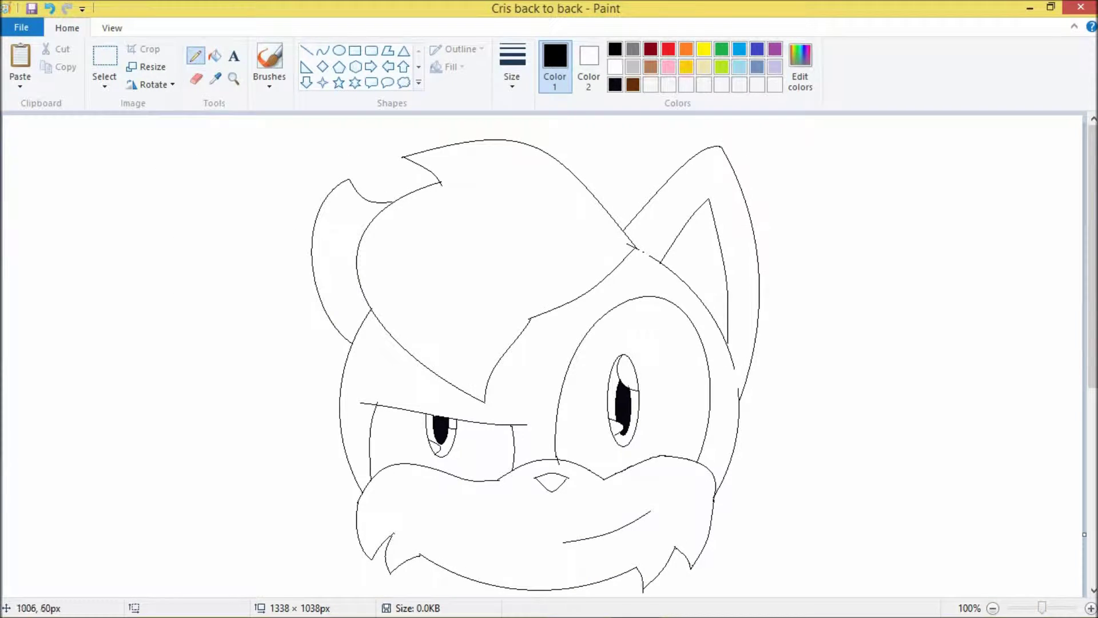
pyautogui.click(788, 342)
pyautogui.click(215, 56)
pyautogui.click(633, 85)
pyautogui.click(400, 349)
# - Fill the hair with a custom very dark brown and the left ear with the face's brown
pyautogui.click(469, 259)
pyautogui.click(800, 66)
pyautogui.click(404, 417)
pyautogui.click(448, 208)
pyautogui.click(494, 239)
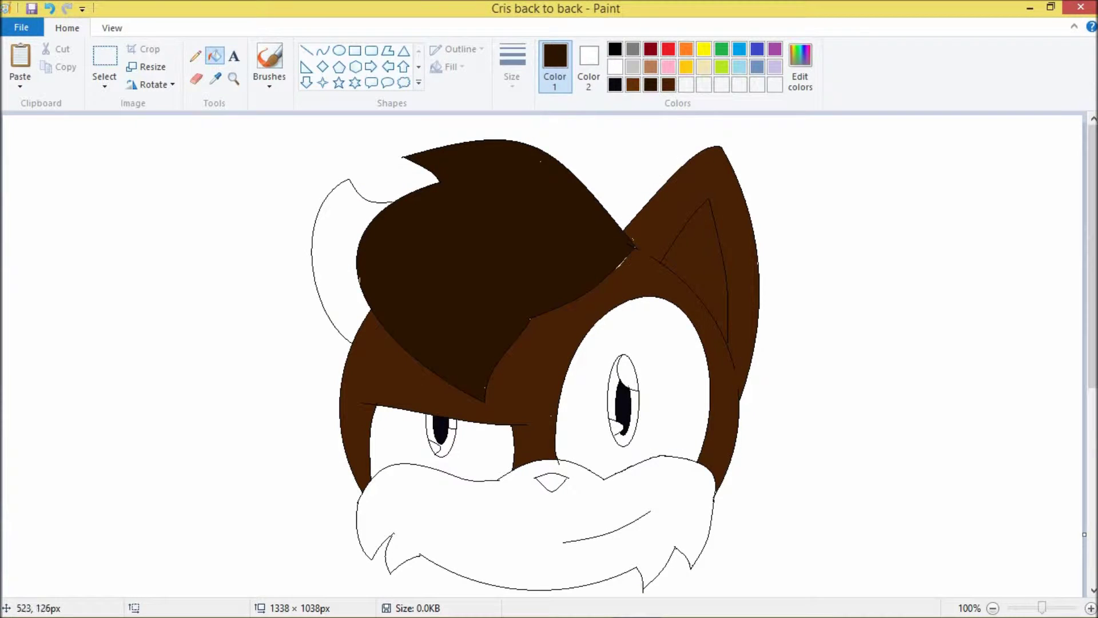
pyautogui.click(337, 264)
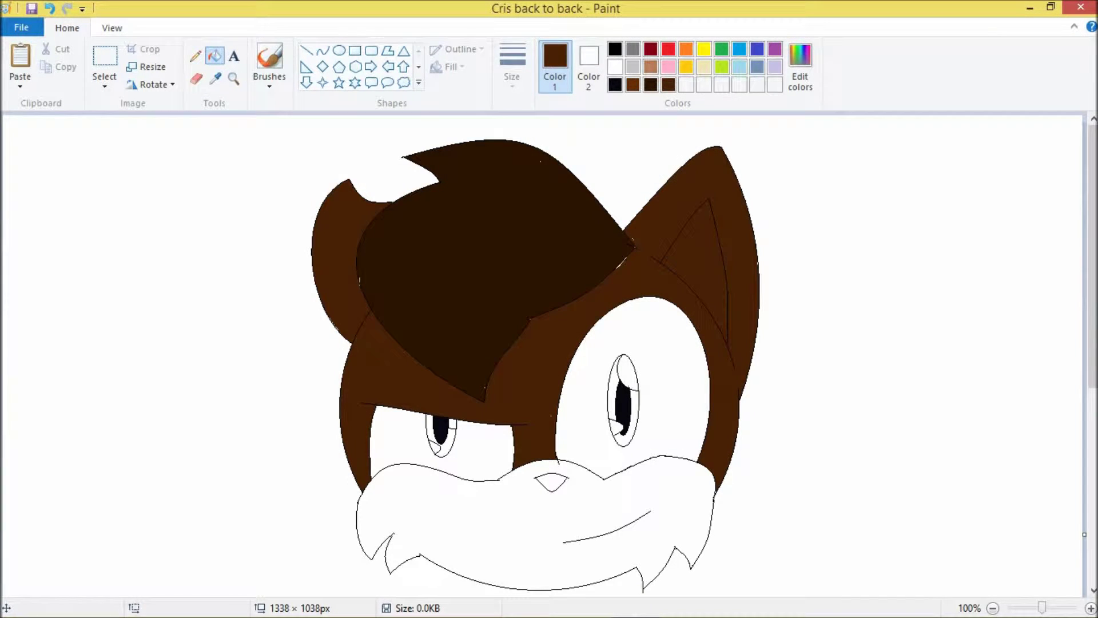
# - Close the right inner ear outline with the black pencil and fill the inner ear with light brown
pyautogui.click(615, 49)
pyautogui.click(195, 55)
pyautogui.scroll(3, 551, 253)
pyautogui.scroll(-5, 549, 344)
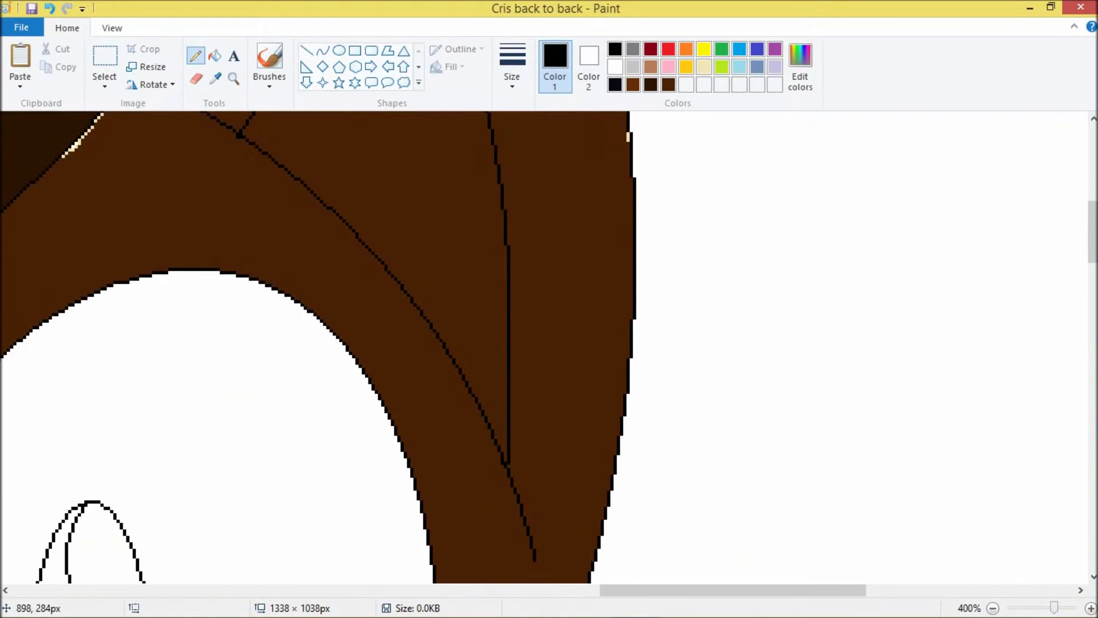
pyautogui.click(215, 55)
pyautogui.click(650, 49)
pyautogui.click(651, 67)
pyautogui.click(601, 229)
# - Replace the leftover pale sketch pixels along the hair's edge and the right ear with the face's brown
pyautogui.hscroll(-3, 549, 343)
pyautogui.scroll(3, 550, 343)
pyautogui.click(195, 79)
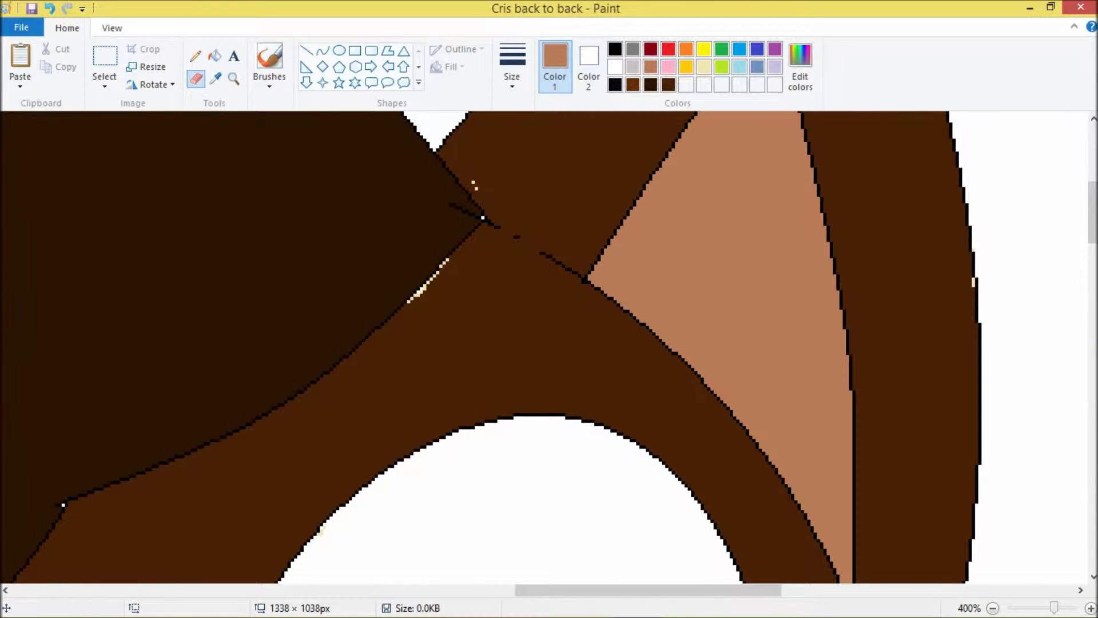
pyautogui.click(703, 67)
pyautogui.click(589, 55)
pyautogui.click(633, 85)
pyautogui.click(420, 291)
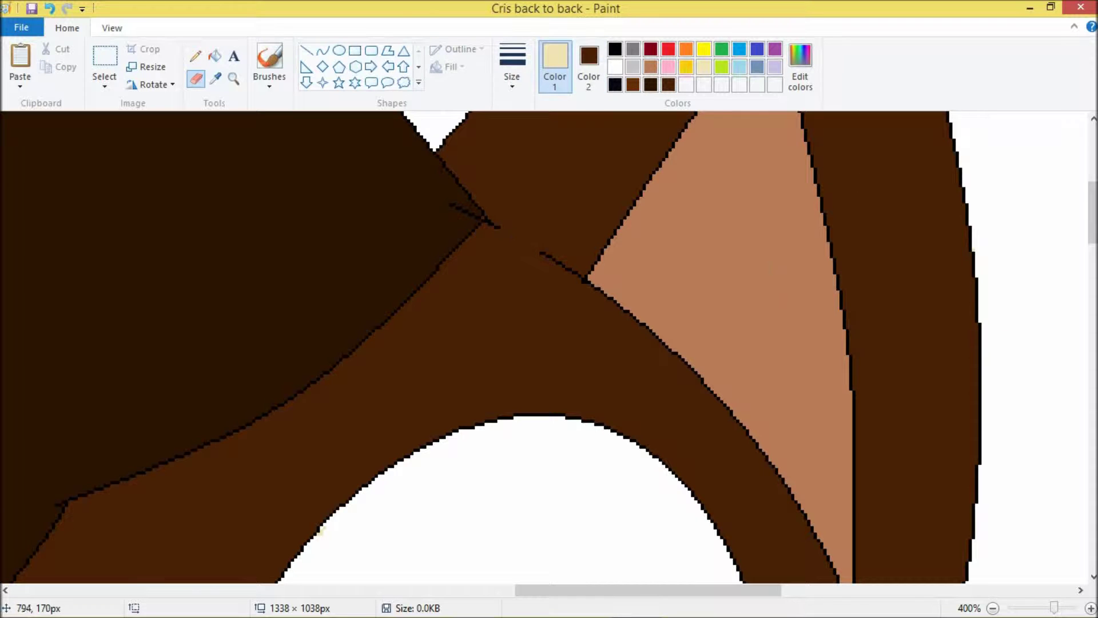
# - Erase the leftover pale sketch pixels around both eyes with white
pyautogui.scroll(-5, 571, 219)
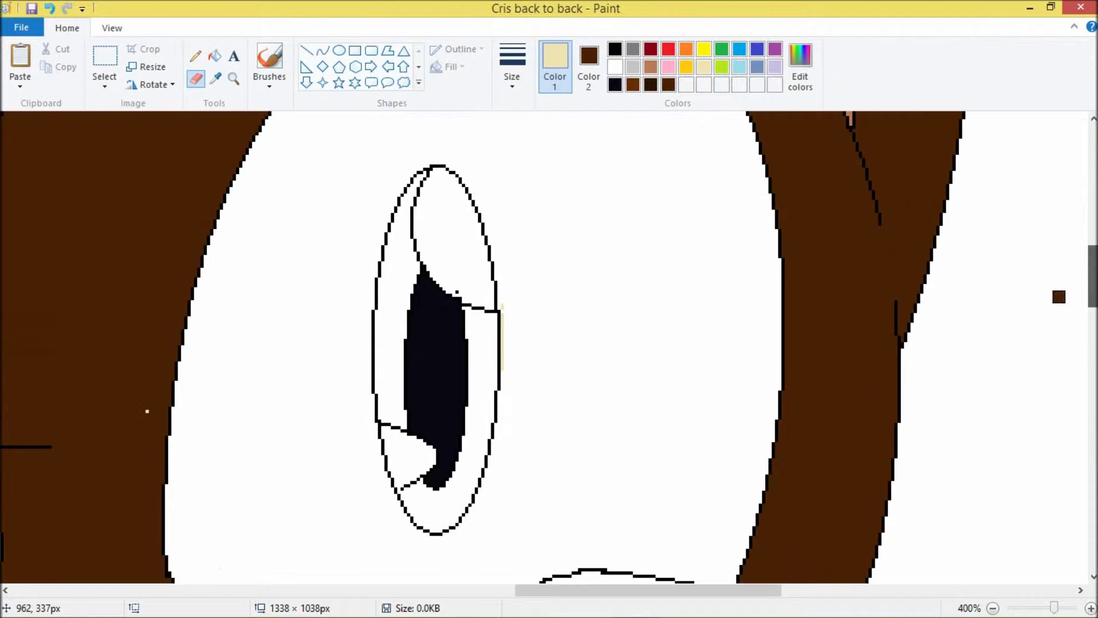
pyautogui.hscroll(-5, 571, 219)
pyautogui.hscroll(-5, 578, 228)
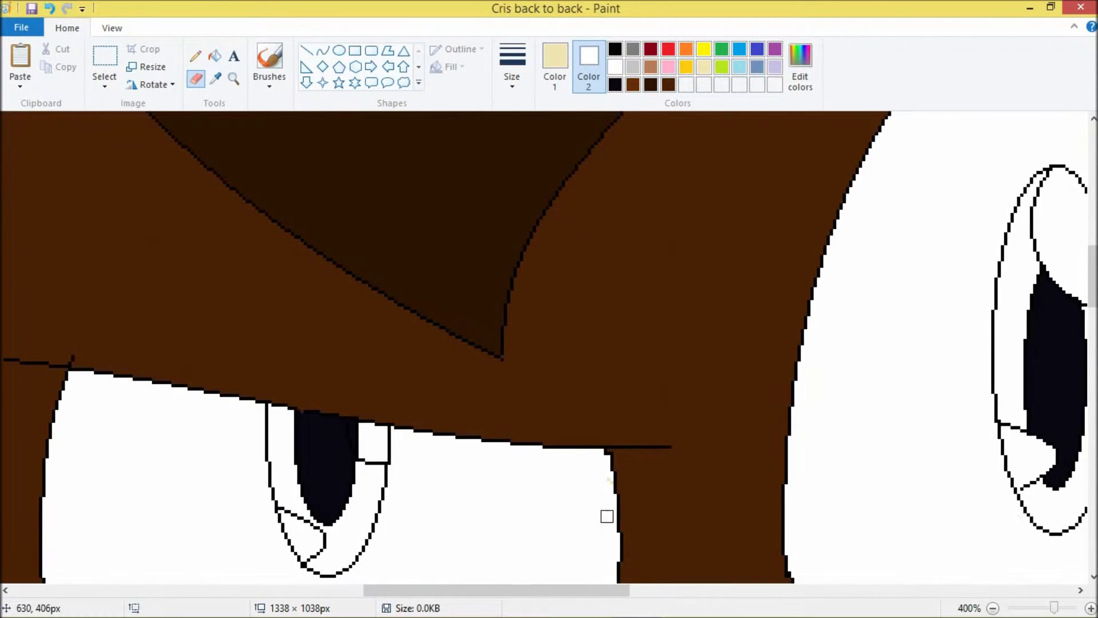
pyautogui.keyDown('ctrl'); pyautogui.scroll(-3, 560, 242); pyautogui.keyUp('ctrl')
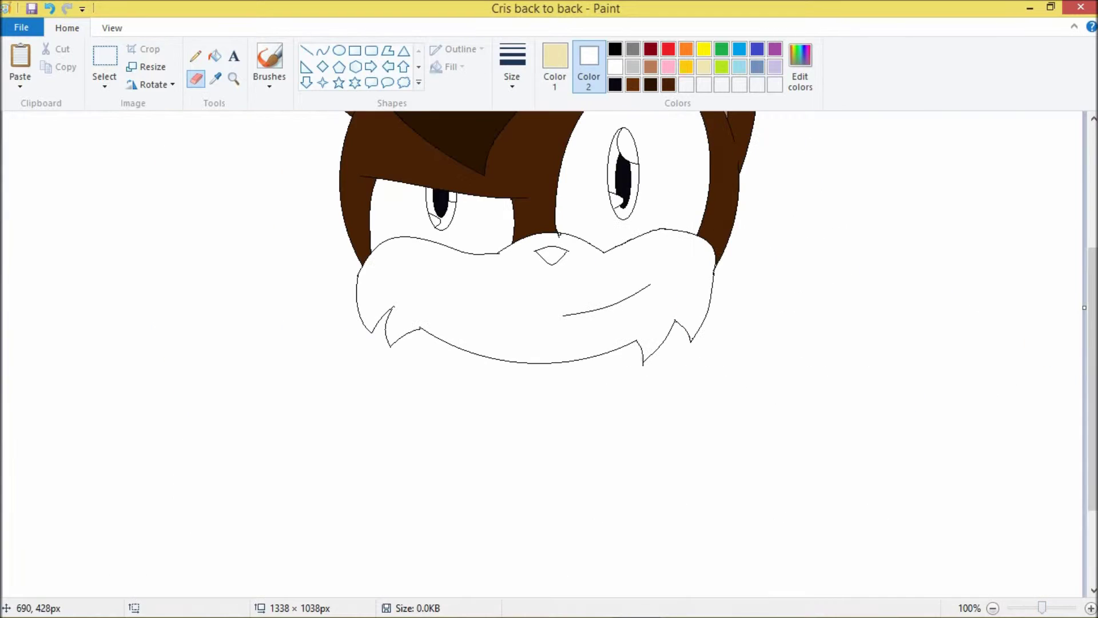
# - Delete the nose outline and redraw it as a small inverted triangle with black curves
pyautogui.click(105, 55)
pyautogui.moveTo(527, 238); pyautogui.dragTo(581, 273)
pyautogui.press('Delete')
pyautogui.click(323, 50)
pyautogui.click(555, 62)
pyautogui.click(615, 48)
pyautogui.moveTo(532, 244)
pyautogui.mouseDown()
pyautogui.moveTo(569, 243)
pyautogui.moveTo(551, 256)
pyautogui.mouseUp()
pyautogui.rightClick(535, 248)
pyautogui.press('Escape')
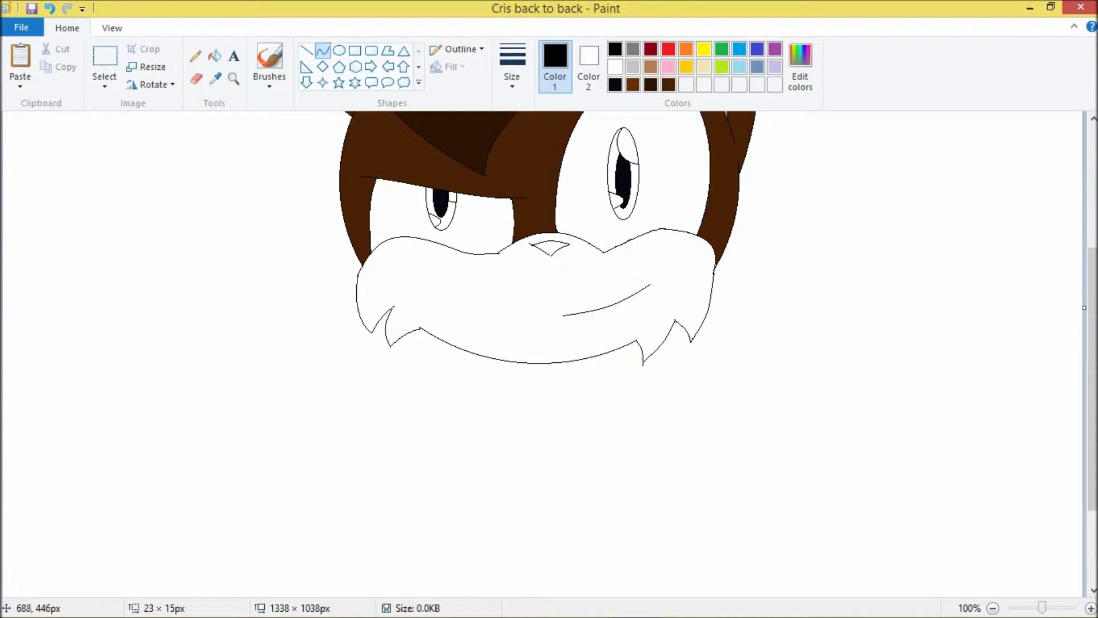
# - Try to fill the muzzle with light grey
pyautogui.click(650, 48)
pyautogui.click(214, 55)
pyautogui.click(632, 85)
pyautogui.scroll(4, 1093, 377)
pyautogui.click(633, 67)
pyautogui.click(515, 487)
pyautogui.hotkey('ctrl', 'z')
# - Set the eraser to replace the pale sketch yellow with brown and clean the leftovers near the hair's lower edge
pyautogui.click(196, 78)
pyautogui.click(589, 63)
pyautogui.click(668, 85)
pyautogui.click(555, 63)
pyautogui.click(632, 85)
pyautogui.click(703, 67)
pyautogui.click(589, 63)
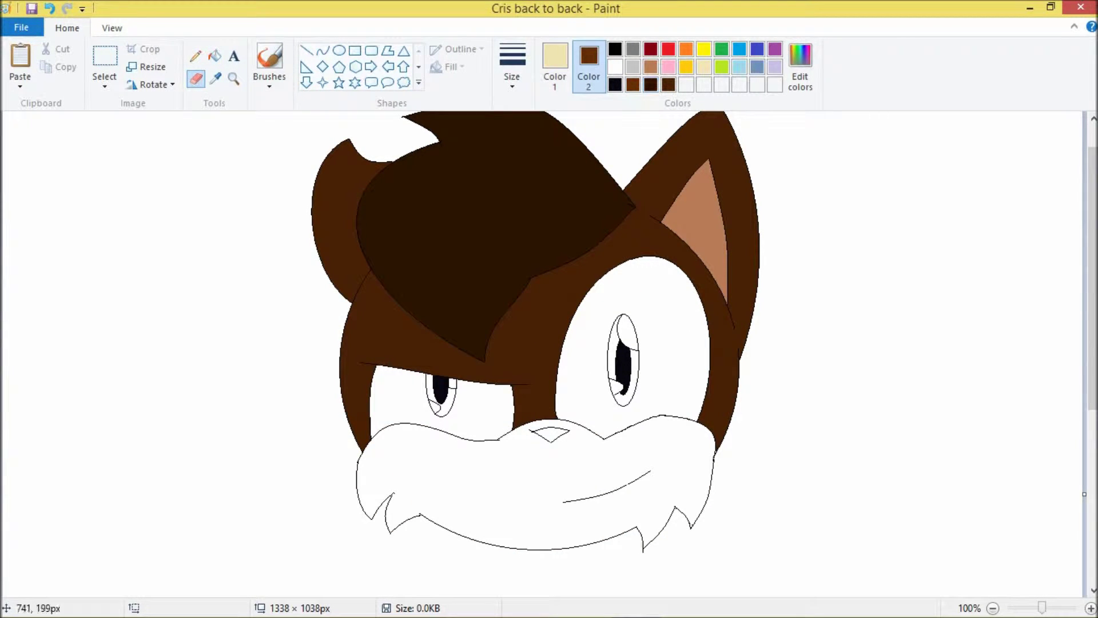
# - Draw light grey shadow lines beside the cheek fur tufts on both sides of the muzzle with the pencil
pyautogui.click(195, 55)
pyautogui.click(555, 63)
pyautogui.click(632, 67)
pyautogui.click(589, 63)
pyautogui.click(615, 67)
pyautogui.click(555, 63)
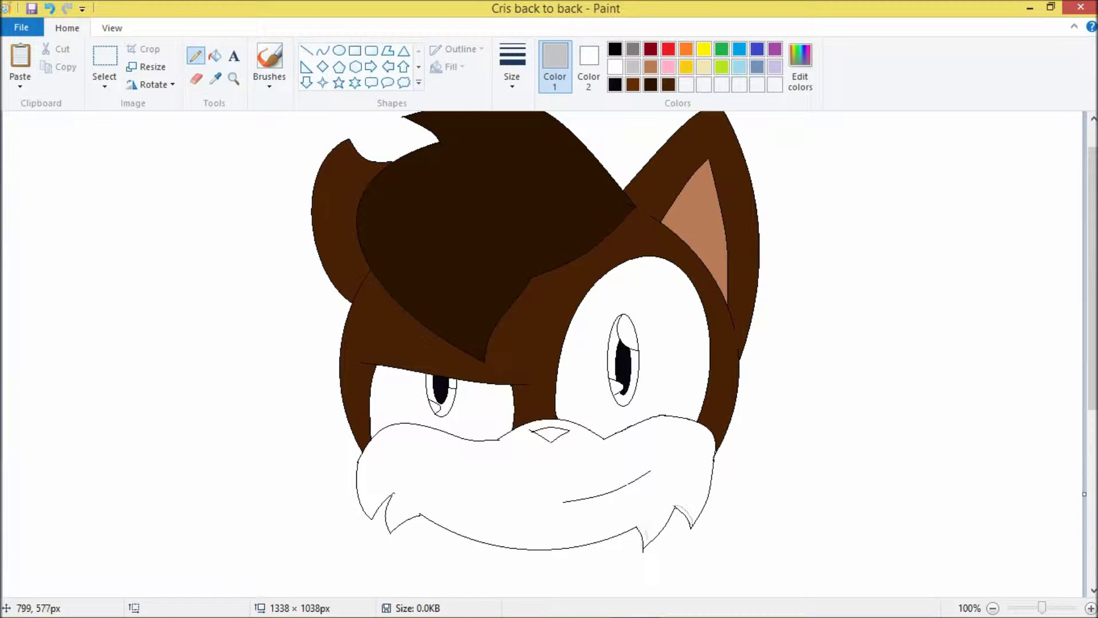
pyautogui.keyDown('ctrl'); pyautogui.scroll(2, 549, 343); pyautogui.keyUp('ctrl')
pyautogui.scroll(-10, 549, 344)
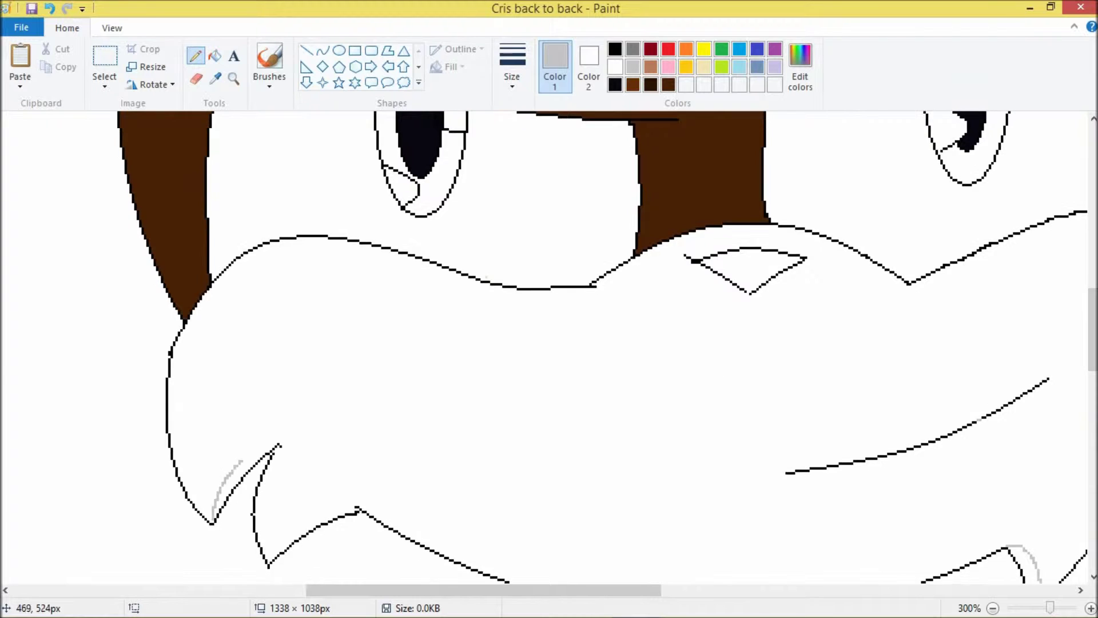
# - Fill the outlined shadow strips at the cheek fur tufts with light grey
pyautogui.click(215, 56)
pyautogui.click(231, 484)
pyautogui.hscroll(5, 549, 343)
pyautogui.click(646, 509)
# - Narrow the smile line and fill the nose with the hair's very dark brown
pyautogui.click(104, 58)
pyautogui.moveTo(304, 348); pyautogui.dragTo(581, 515)
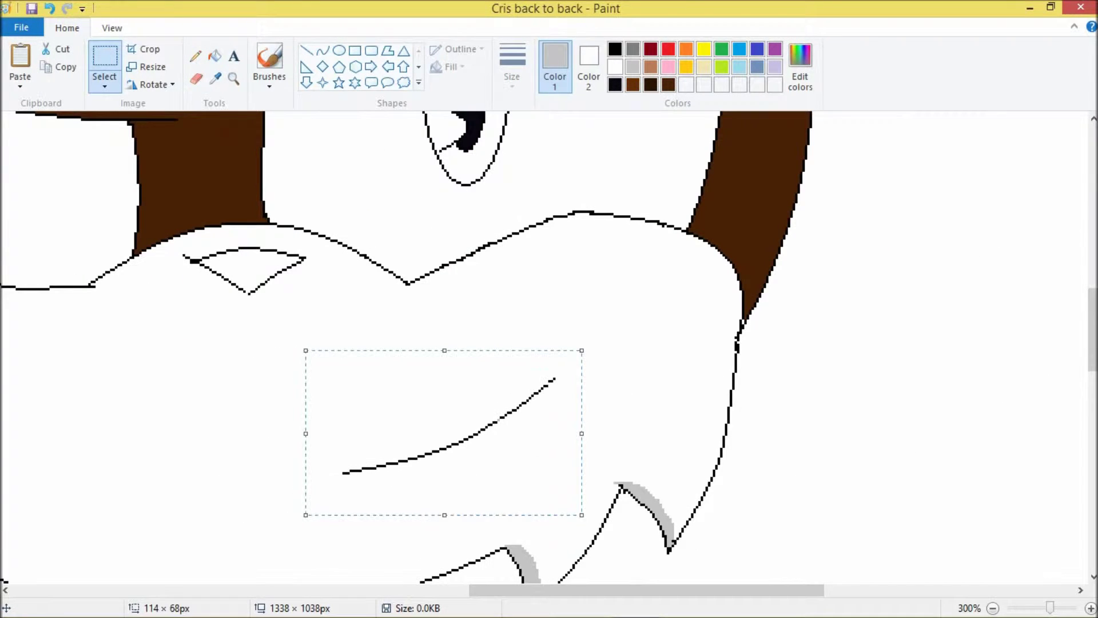
pyautogui.click(195, 56)
pyautogui.click(615, 49)
pyautogui.click(650, 84)
pyautogui.click(215, 55)
pyautogui.click(246, 269)
pyautogui.keyDown('ctrl'); pyautogui.scroll(-2, 550, 343); pyautogui.keyUp('ctrl')
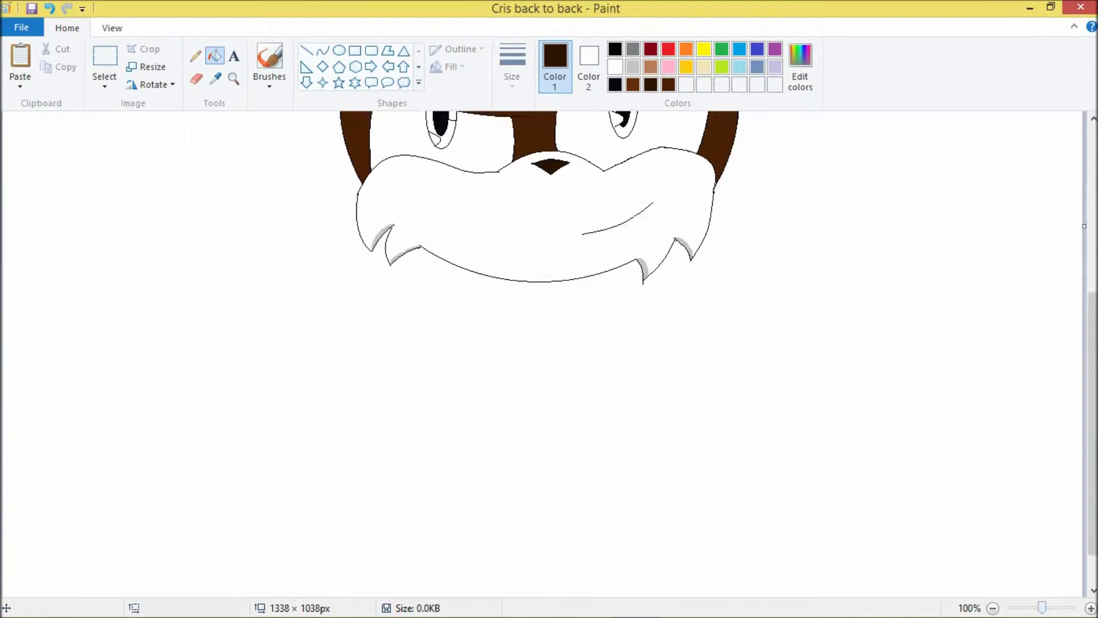
# - Try to draw a black shadow curve below the hair's right side
pyautogui.scroll(5, 549, 343)
pyautogui.click(615, 49)
pyautogui.click(322, 50)
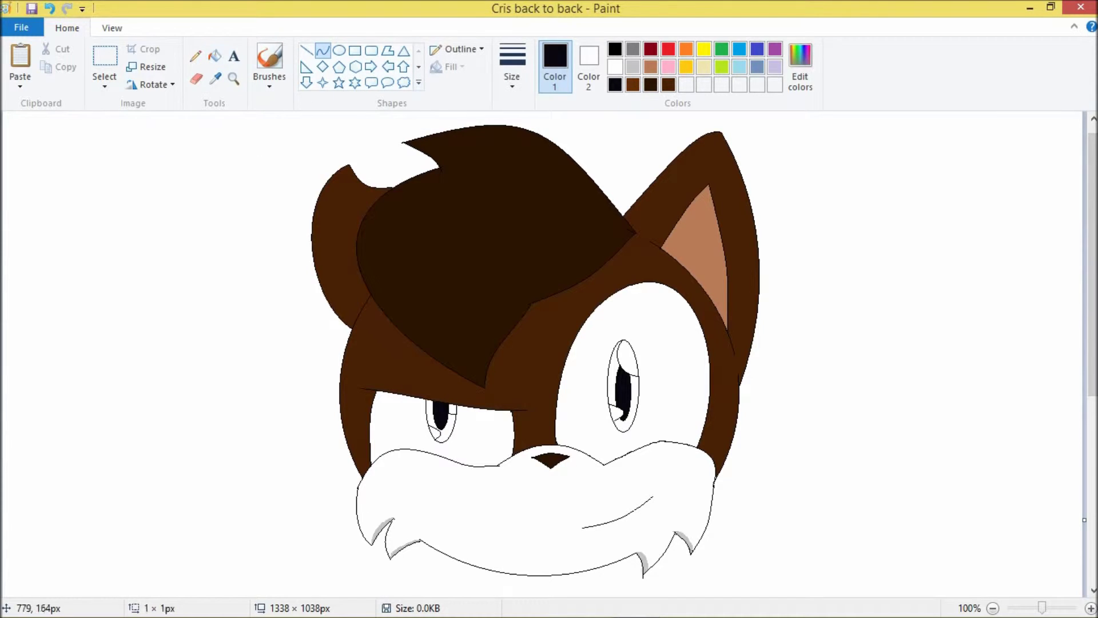
pyautogui.moveTo(634, 229); pyautogui.dragTo(523, 300)
pyautogui.click(215, 56)
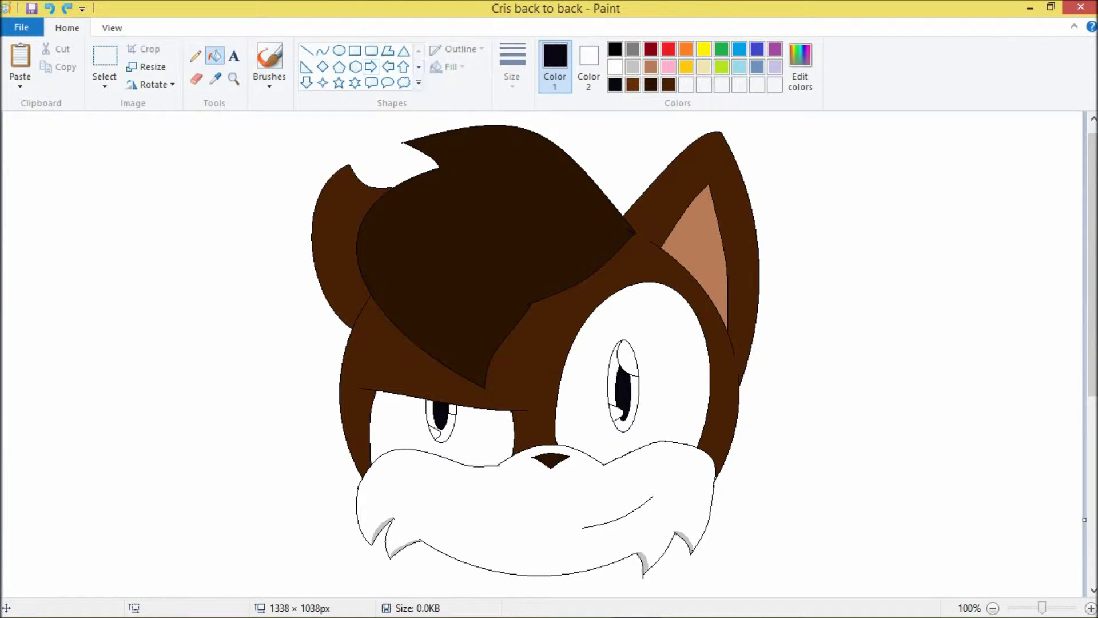
# - Define a custom dark grey-brown with red 58, green 45 and blue 44 as the drawing colour
pyautogui.click(651, 84)
pyautogui.click(801, 65)
pyautogui.click(559, 331)
pyautogui.press('Return')
# - Try to outline a shadow below the hair with grey-brown curves and fill it
pyautogui.click(323, 49)
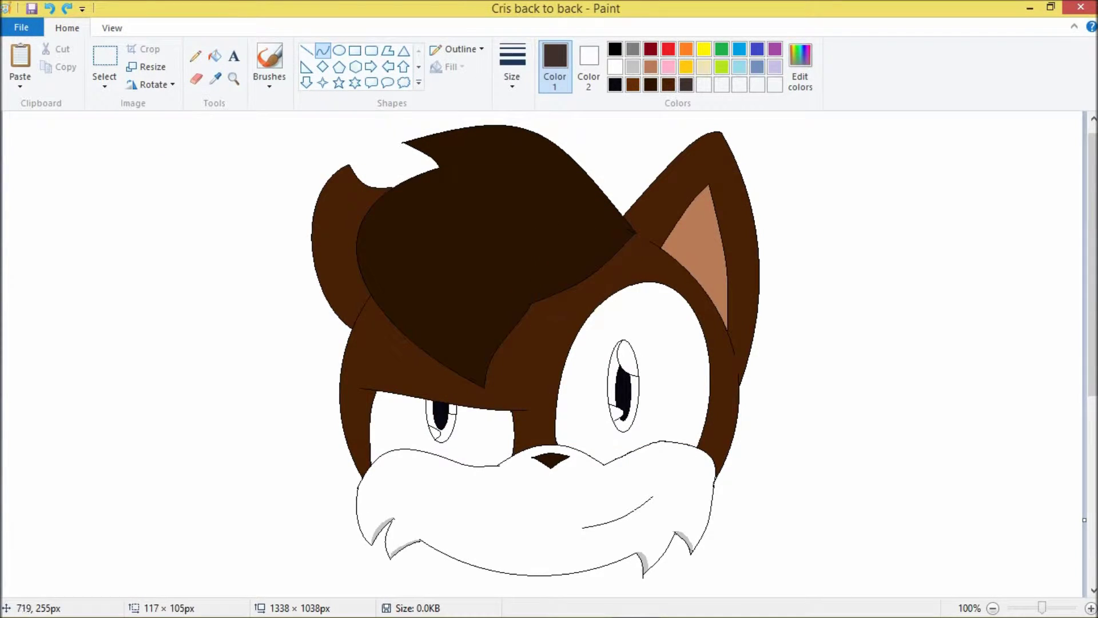
pyautogui.moveTo(508, 421); pyautogui.dragTo(507, 409)
pyautogui.click(518, 323)
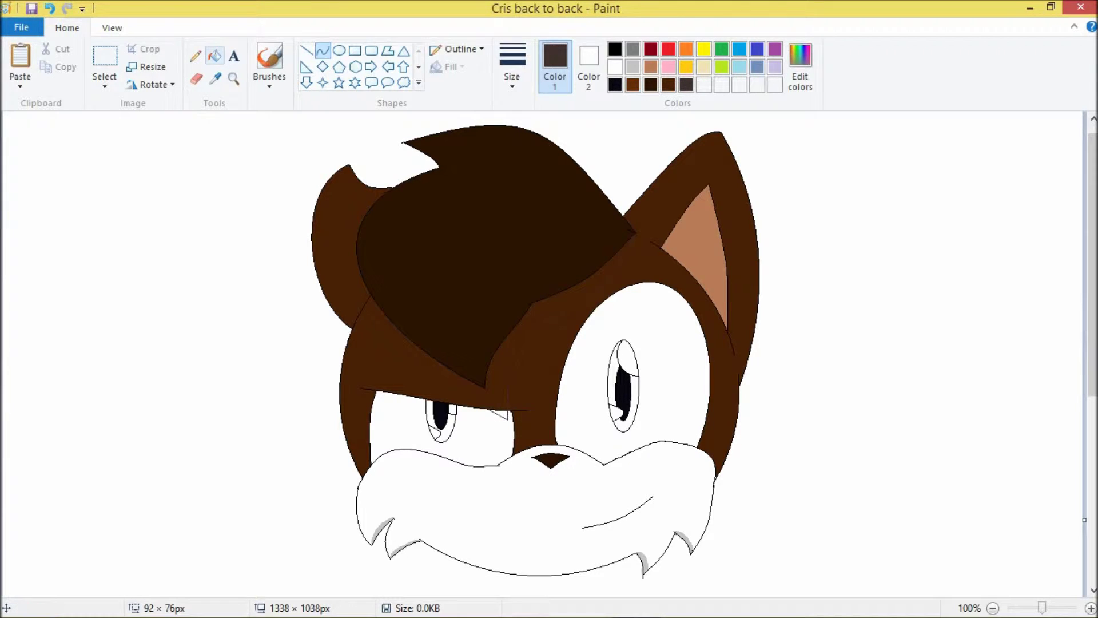
pyautogui.click(216, 56)
pyautogui.click(550, 320)
pyautogui.hotkey('ctrl', 'z')
pyautogui.hotkey('ctrl', 'z')
# - Fill the face and both ears with the custom grey-brown, leaving the inner ear light brown
pyautogui.click(406, 343)
pyautogui.click(343, 241)
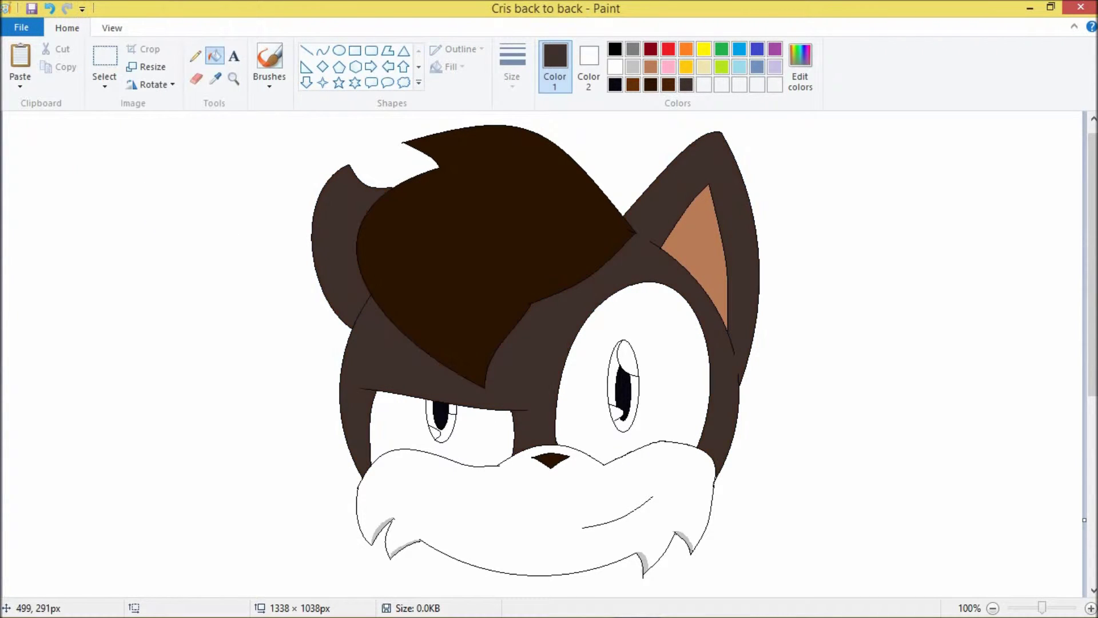
pyautogui.hotkey('ctrl', 'z')
pyautogui.hotkey('ctrl', 'y')
# - Mix a darker shade of the custom grey-brown for the shadows
pyautogui.click(307, 50)
pyautogui.click(800, 65)
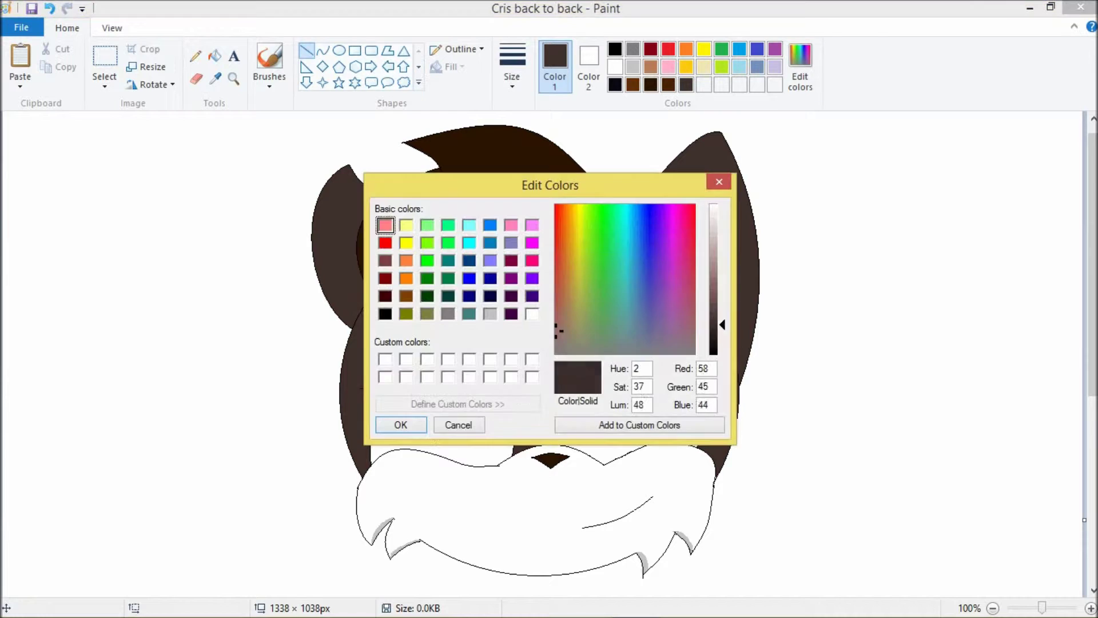
pyautogui.click(723, 329)
pyautogui.click(400, 424)
# - Outline the hair's shadow on the forehead and left eye with darker grey-brown curves and fill it
pyautogui.click(323, 51)
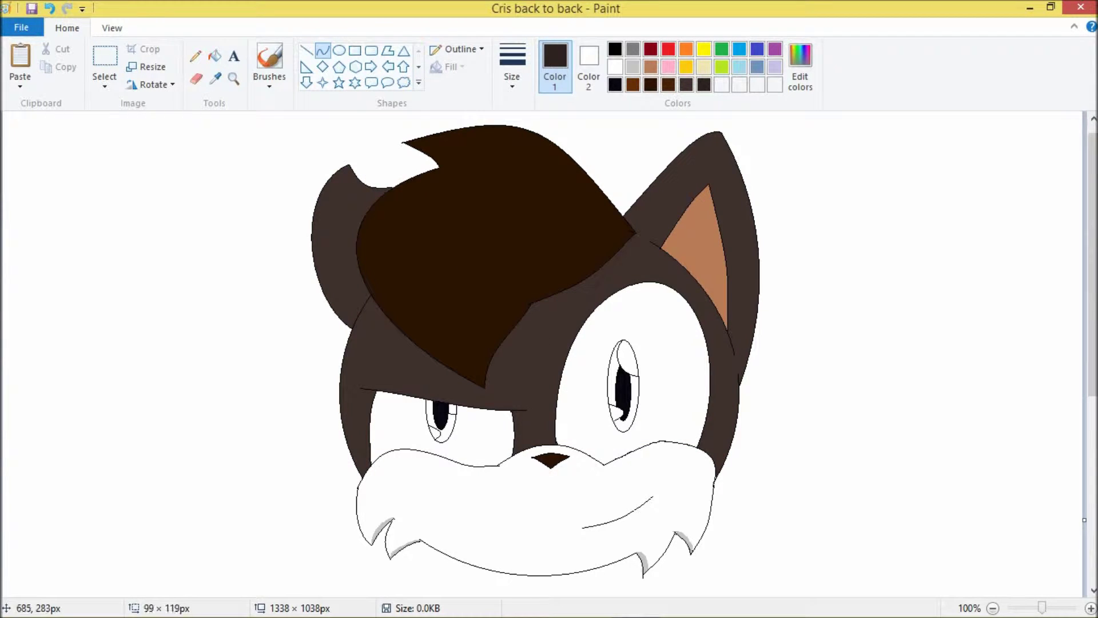
pyautogui.moveTo(493, 431)
pyautogui.mouseDown()
pyautogui.moveTo(559, 326)
pyautogui.moveTo(462, 405)
pyautogui.moveTo(375, 303)
pyautogui.mouseUp()
pyautogui.click(402, 356)
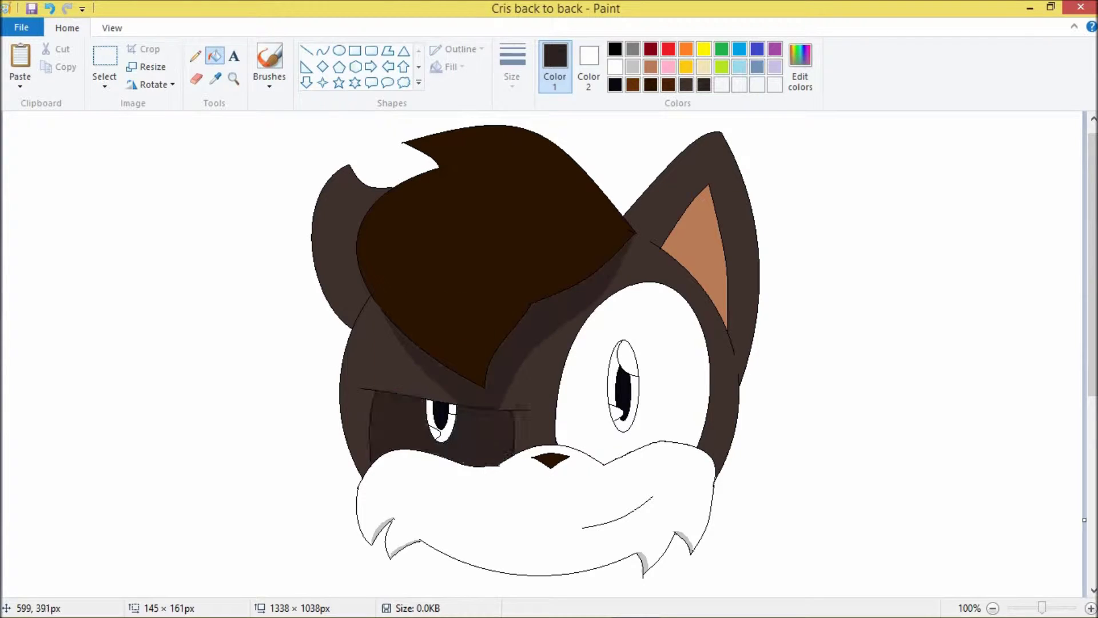
pyautogui.hotkey('ctrl', 'z')
pyautogui.click(215, 55)
pyautogui.click(484, 416)
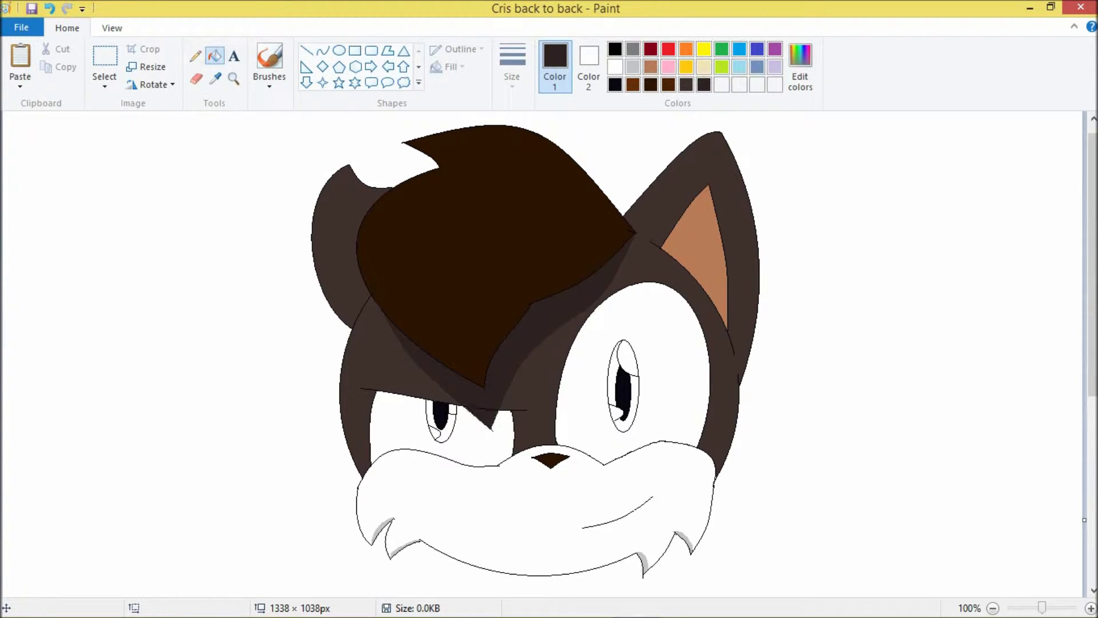
# - Outline shadows along the left ear's upper edge and the right ear's left edge and fill them with the darker grey-brown
pyautogui.click(323, 51)
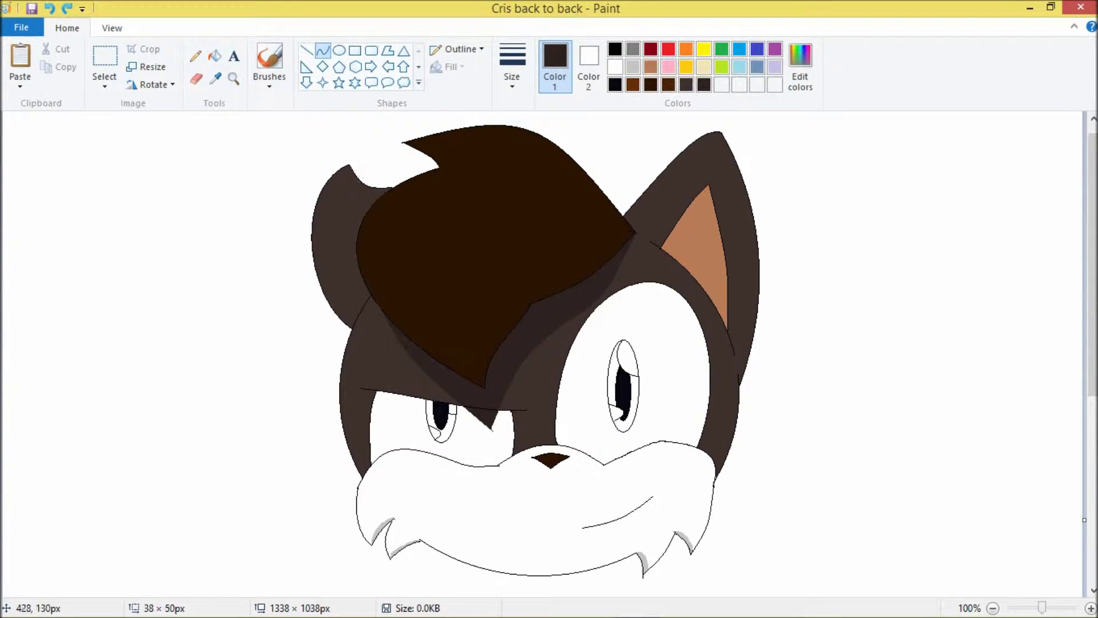
pyautogui.click(215, 56)
pyautogui.click(323, 50)
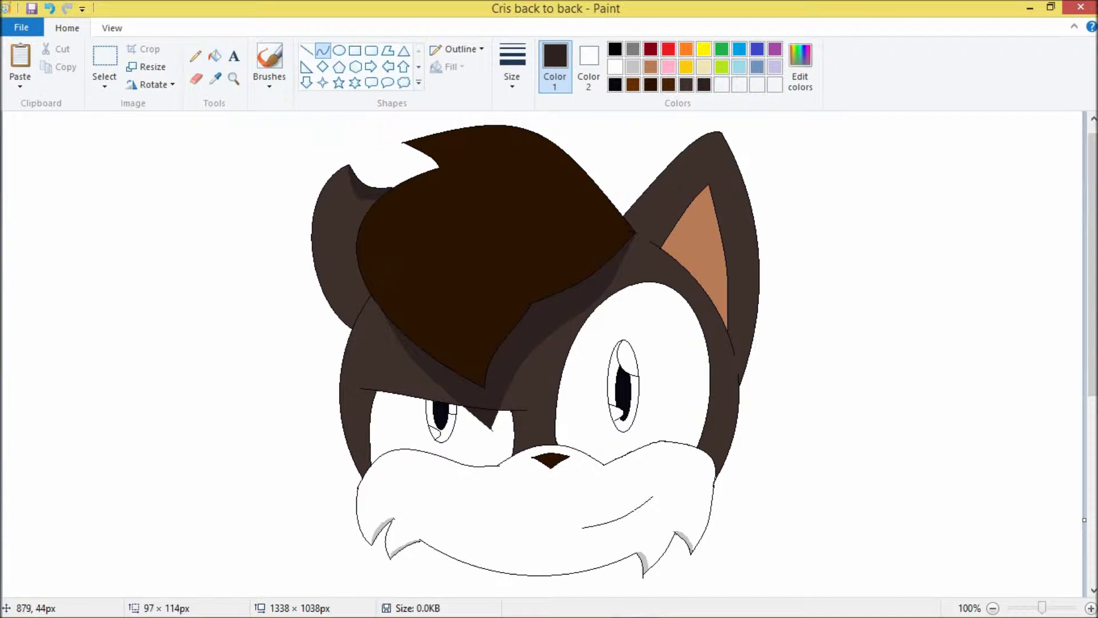
pyautogui.click(214, 56)
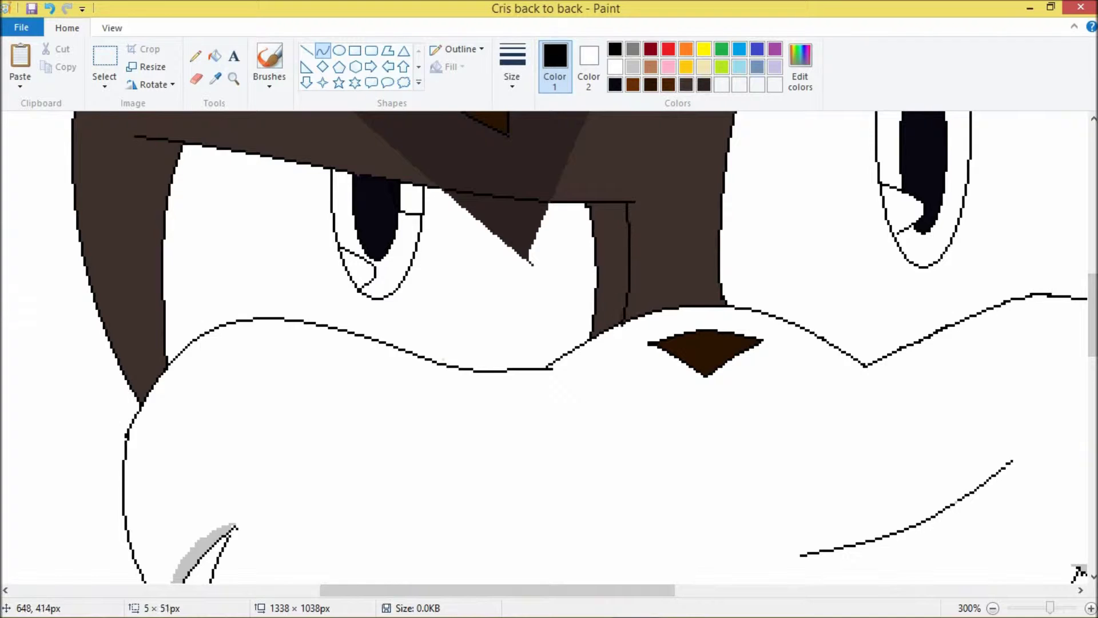
# - Extend the left eye's white to its new right edge and add a white oval highlight of about 8 × 6 px on the nose
pyautogui.click(197, 79)
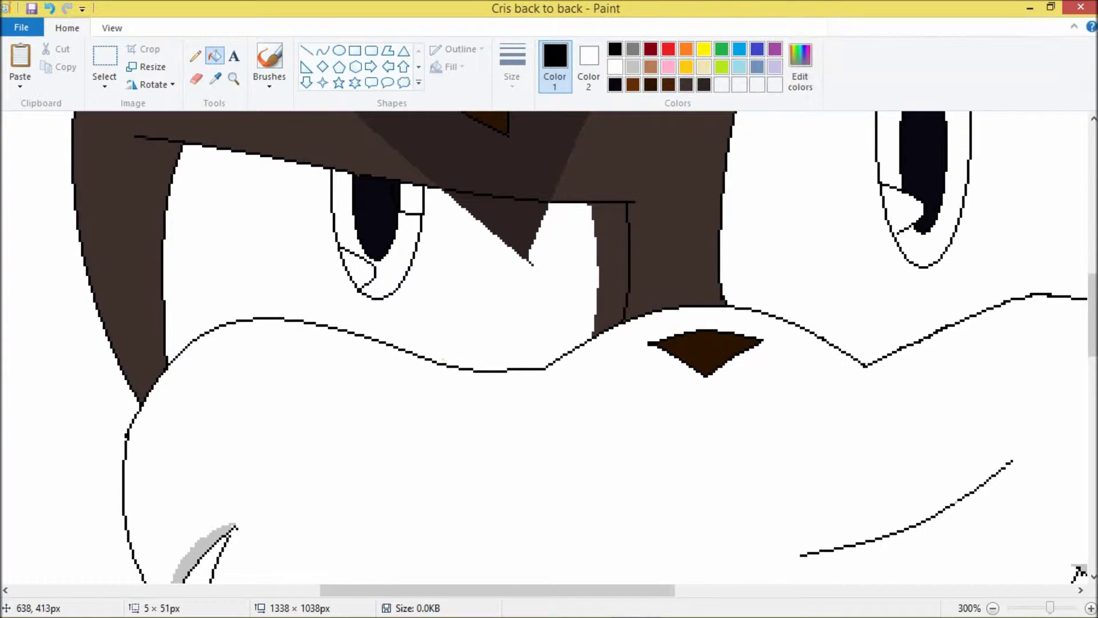
pyautogui.rightClick(600, 291)
pyautogui.moveTo(721, 334); pyautogui.dragTo(735, 347)
pyautogui.click(214, 55)
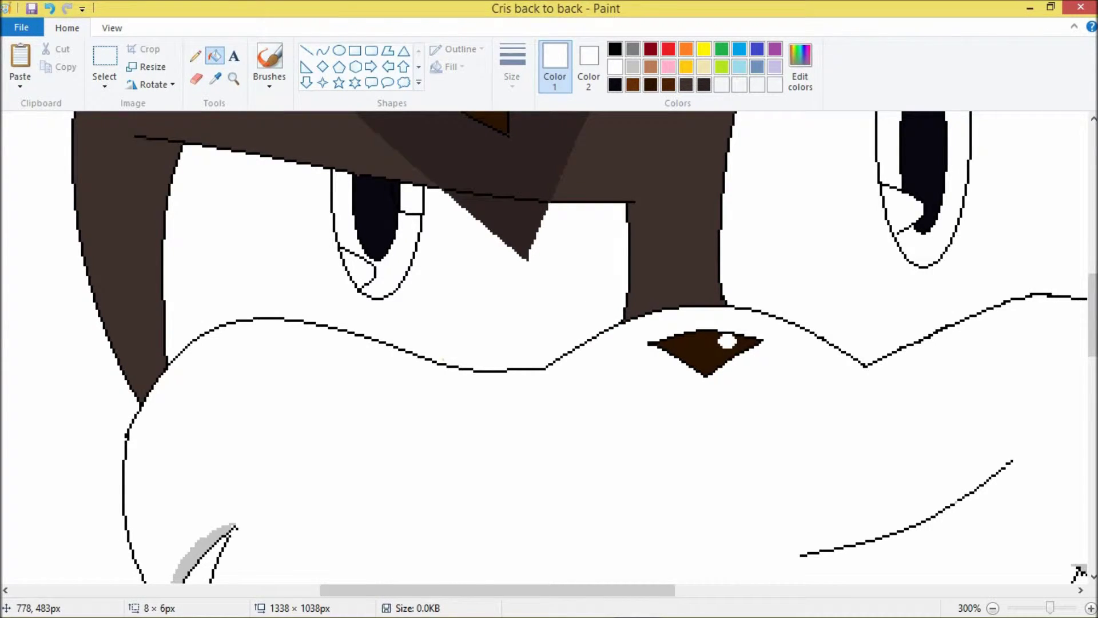
# - Redraw the right cheek's outer edge with rounder black curves and erase the old lower stroke
pyautogui.scroll(-1, 933, 419)
pyautogui.click(322, 51)
pyautogui.click(615, 49)
pyautogui.moveTo(754, 294); pyautogui.dragTo(788, 452)
pyautogui.moveTo(772, 372); pyautogui.dragTo(807, 326)
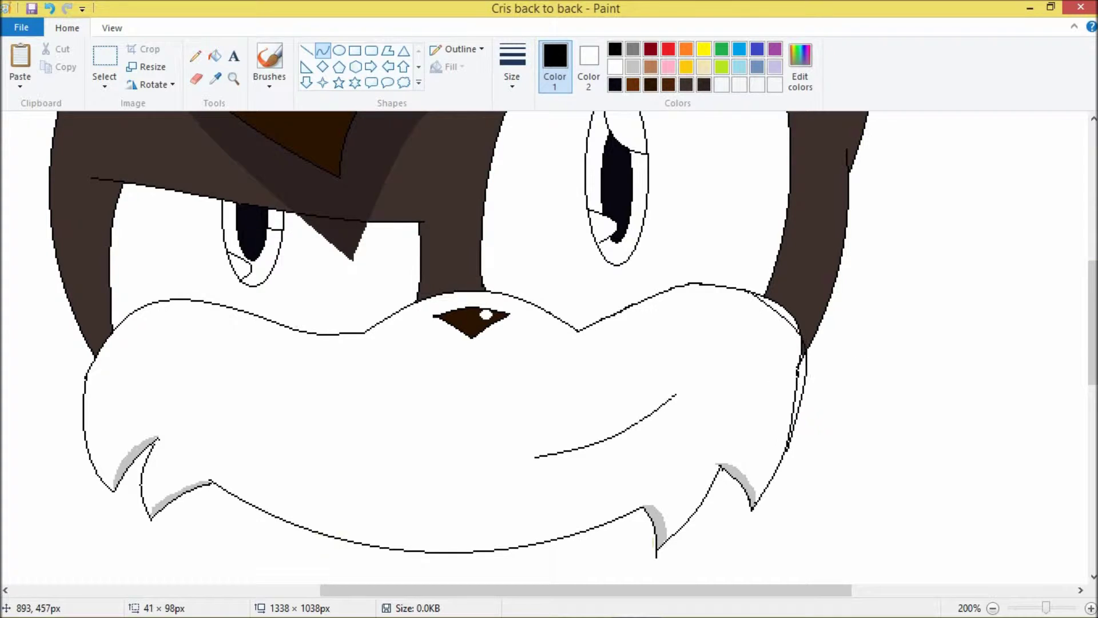
pyautogui.click(196, 79)
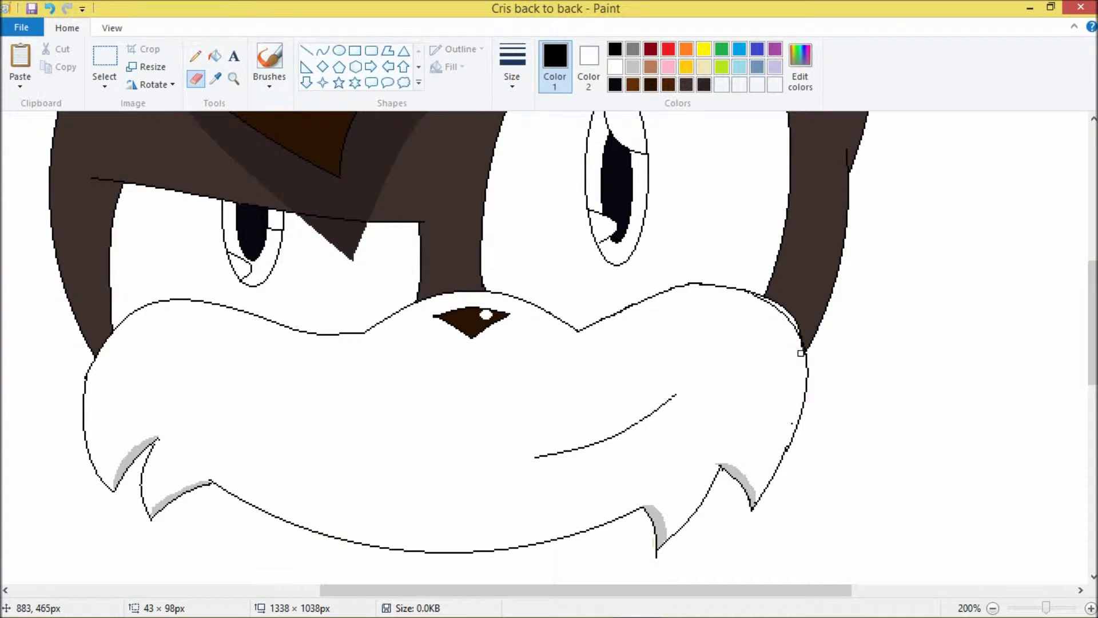
# - Fill the irises of both eyes with orange
pyautogui.scroll(2, 801, 353)
pyautogui.click(669, 50)
pyautogui.click(686, 50)
pyautogui.click(215, 56)
pyautogui.click(595, 275)
pyautogui.click(230, 332)
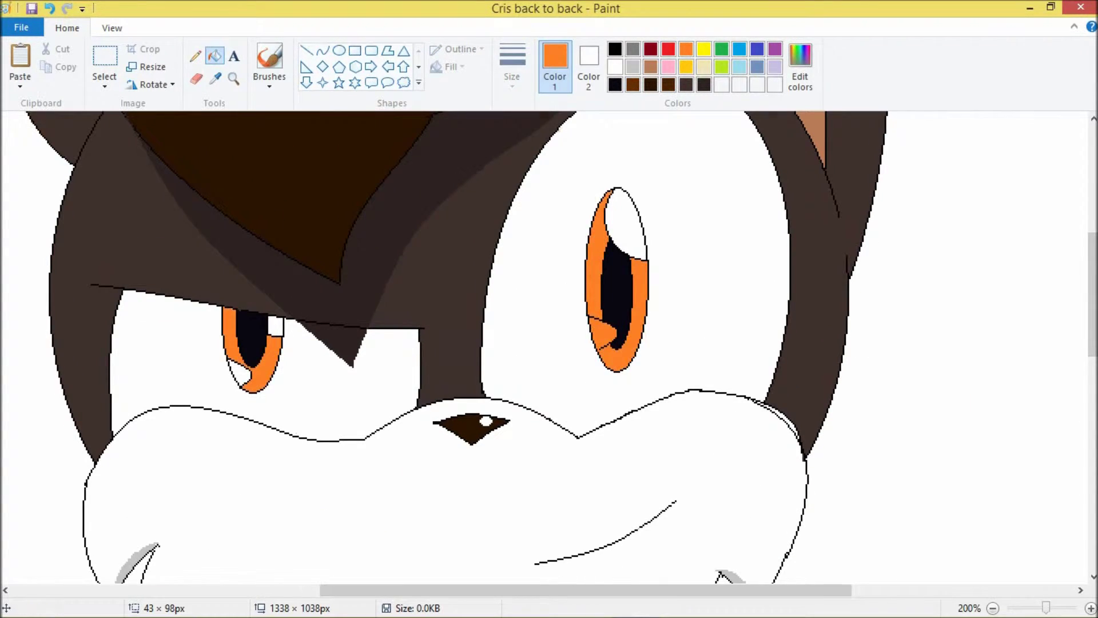
pyautogui.keyDown('ctrl'); pyautogui.scroll(-3, 549, 354); pyautogui.keyUp('ctrl')
pyautogui.keyDown('ctrl'); pyautogui.scroll(3, 549, 353); pyautogui.keyUp('ctrl')
# - Undo the orange fill in the right eye's lower highlight, and replace the right cheek's old upper edge with the face's grey-brown
pyautogui.click(195, 55)
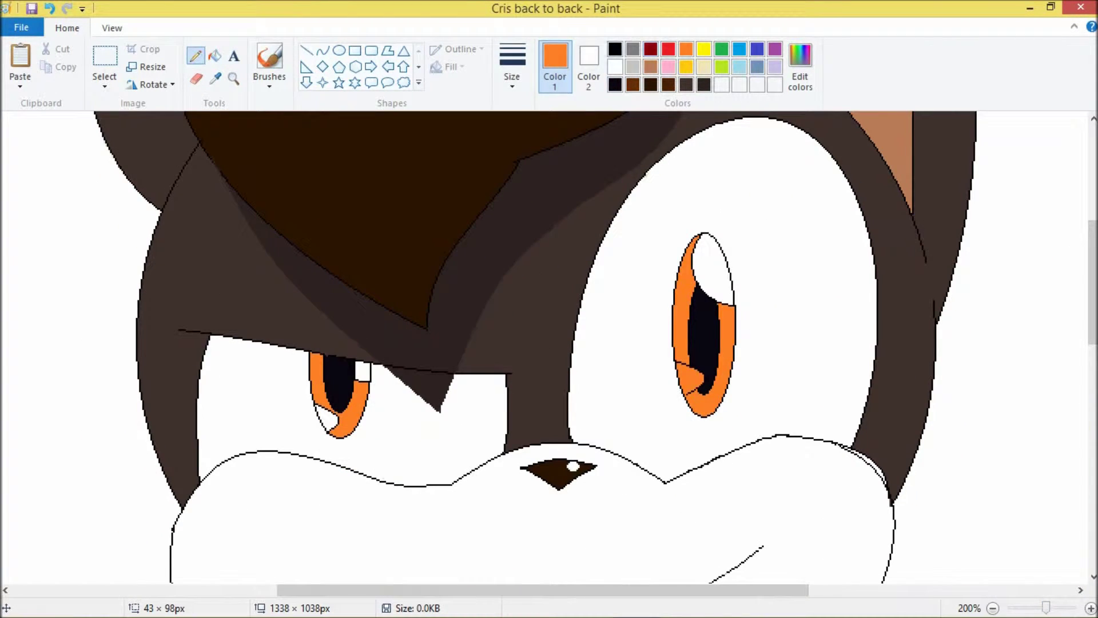
pyautogui.click(615, 49)
pyautogui.hotkey('ctrl', 'z')
pyautogui.click(196, 79)
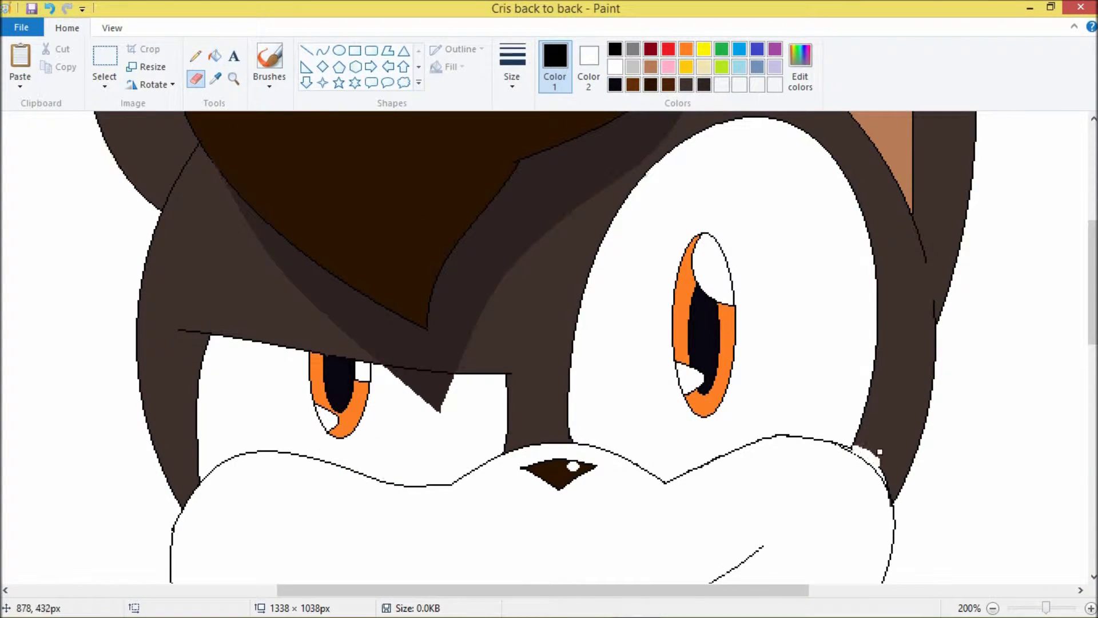
pyautogui.click(216, 55)
pyautogui.click(686, 85)
pyautogui.click(875, 466)
# - Try to draw a curved grey-brown line of about 75 × 32 px on the left side of the muzzle
pyautogui.scroll(-3, 573, 343)
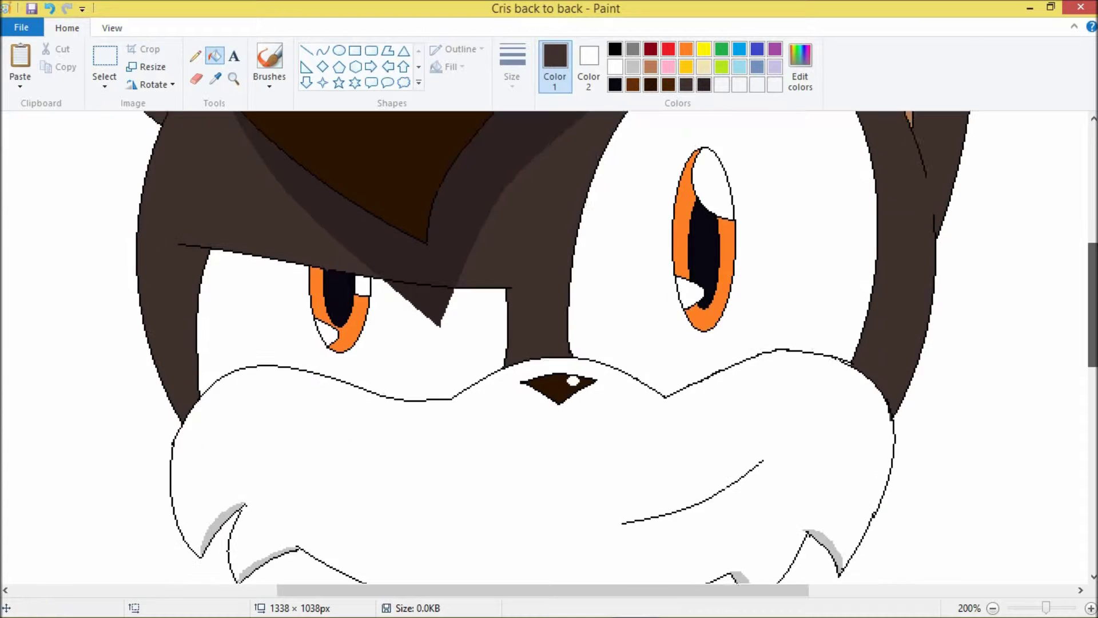
pyautogui.click(323, 51)
pyautogui.moveTo(310, 424); pyautogui.dragTo(474, 467)
pyautogui.hotkey('ctrl', 'z')
pyautogui.moveTo(304, 445); pyautogui.dragTo(425, 497)
pyautogui.keyDown('ctrl'); pyautogui.scroll(-1, 425, 497); pyautogui.keyUp('ctrl')
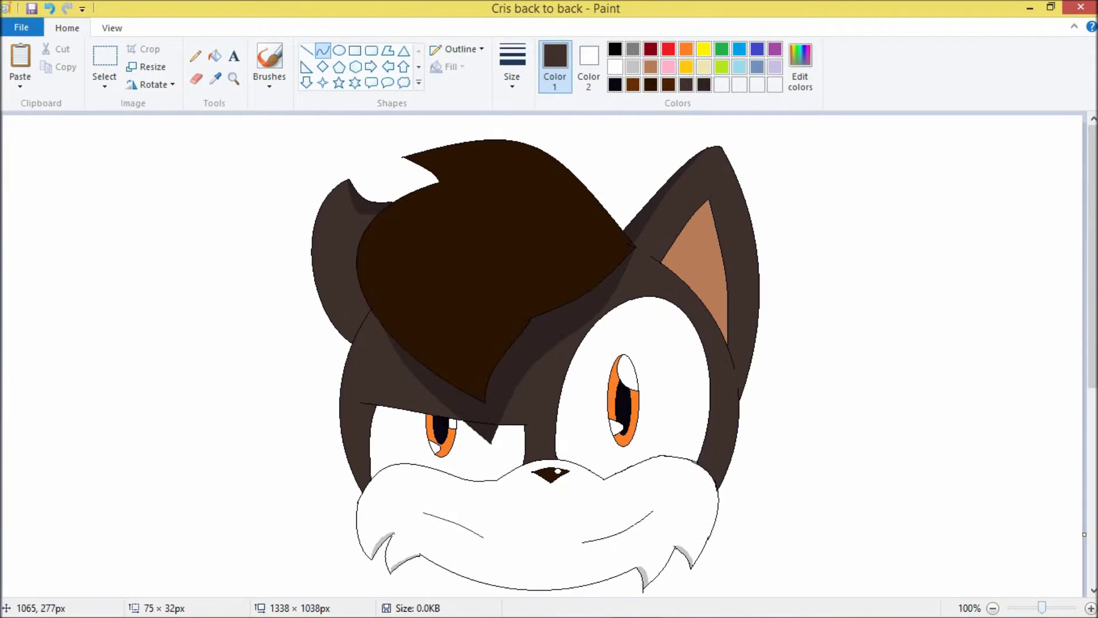
pyautogui.hotkey('ctrl', 'z')
# - Outline a shadow along the lower edge of the hair's left tip and fill it with the darker grey-brown
pyautogui.keyDown('ctrl'); pyautogui.scroll(1, 544, 355); pyautogui.keyUp('ctrl')
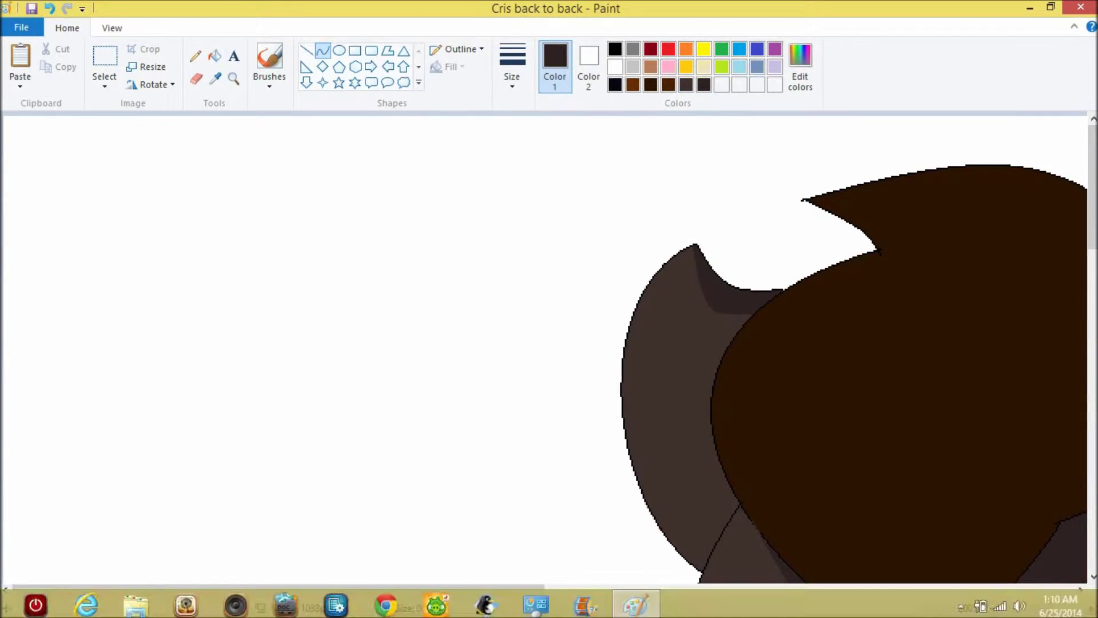
pyautogui.hscroll(3, 544, 354)
pyautogui.moveTo(561, 198); pyautogui.dragTo(641, 251)
pyautogui.click(215, 56)
pyautogui.scroll(-4, 429, 195)
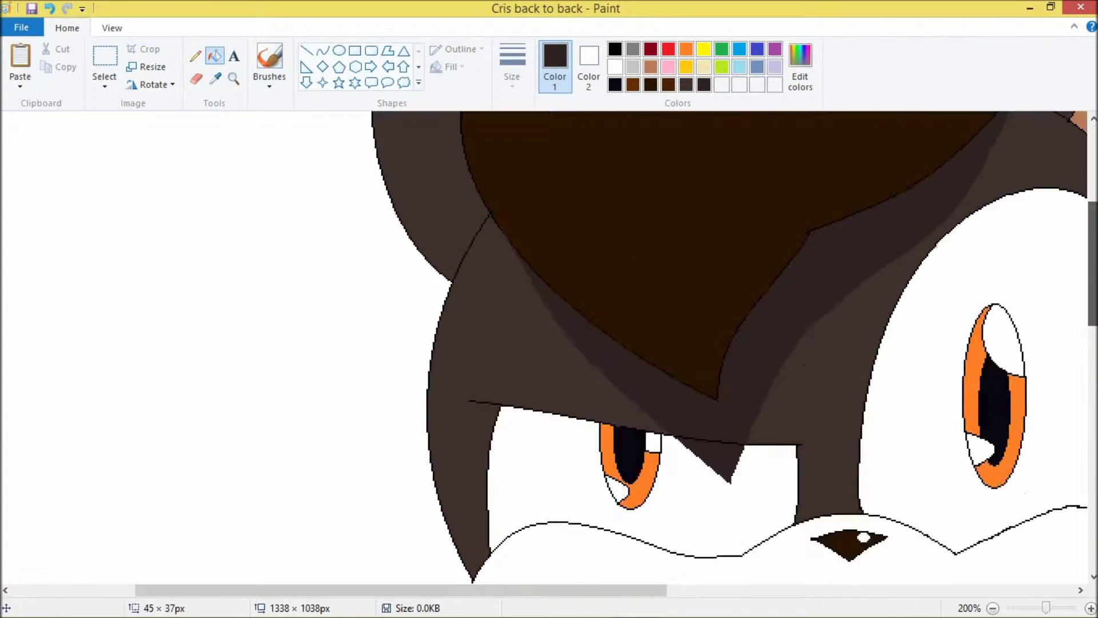
pyautogui.scroll(3, 429, 194)
pyautogui.click(323, 51)
pyautogui.hotkey('ctrl', 'z')
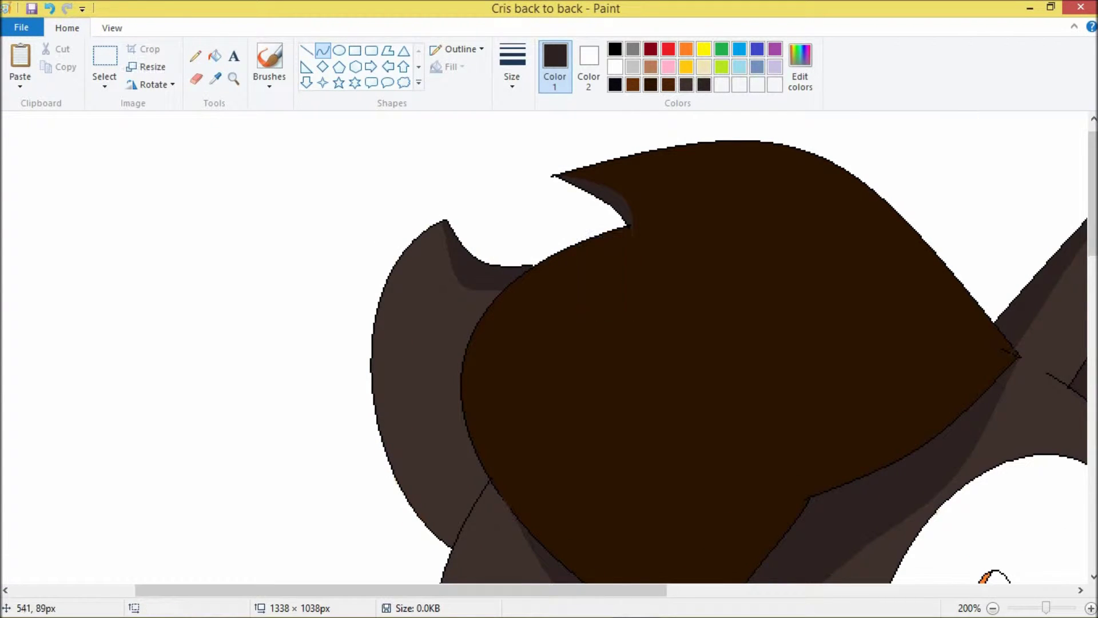
# - Outline a shadow beneath the notch in the hair and fill it with the darker grey-brown
pyautogui.moveTo(578, 286); pyautogui.dragTo(609, 278)
pyautogui.click(215, 55)
pyautogui.click(612, 261)
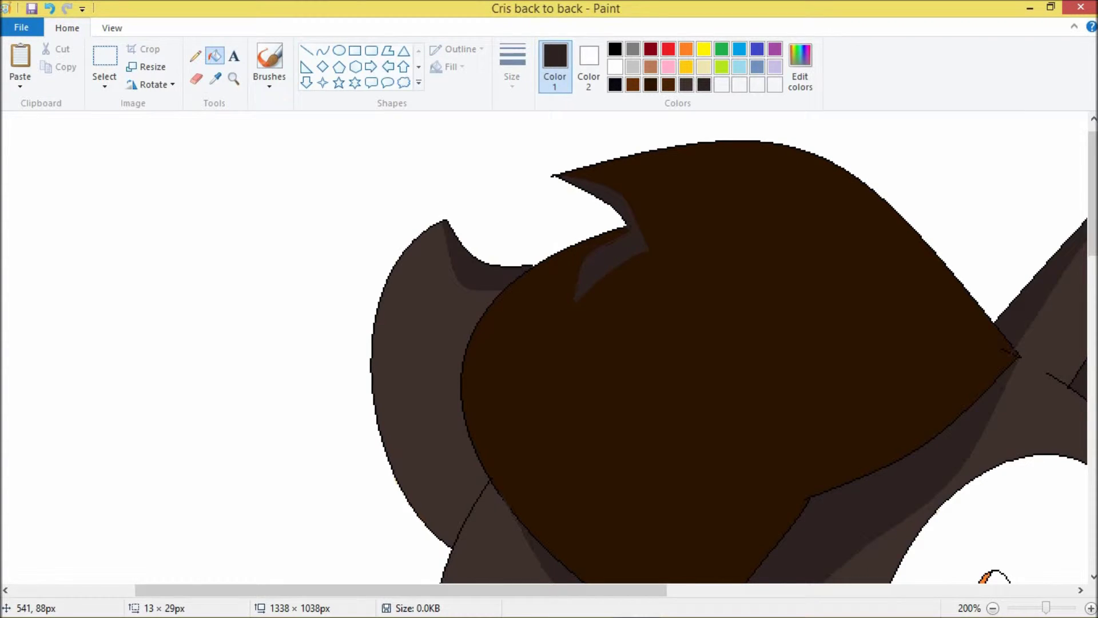
pyautogui.hotkey('ctrl', 'pagedown')
pyautogui.hotkey('ctrl', 'pagedown')
pyautogui.hotkey('ctrl', 'pageup')
pyautogui.hotkey('ctrl', 'pagedown')
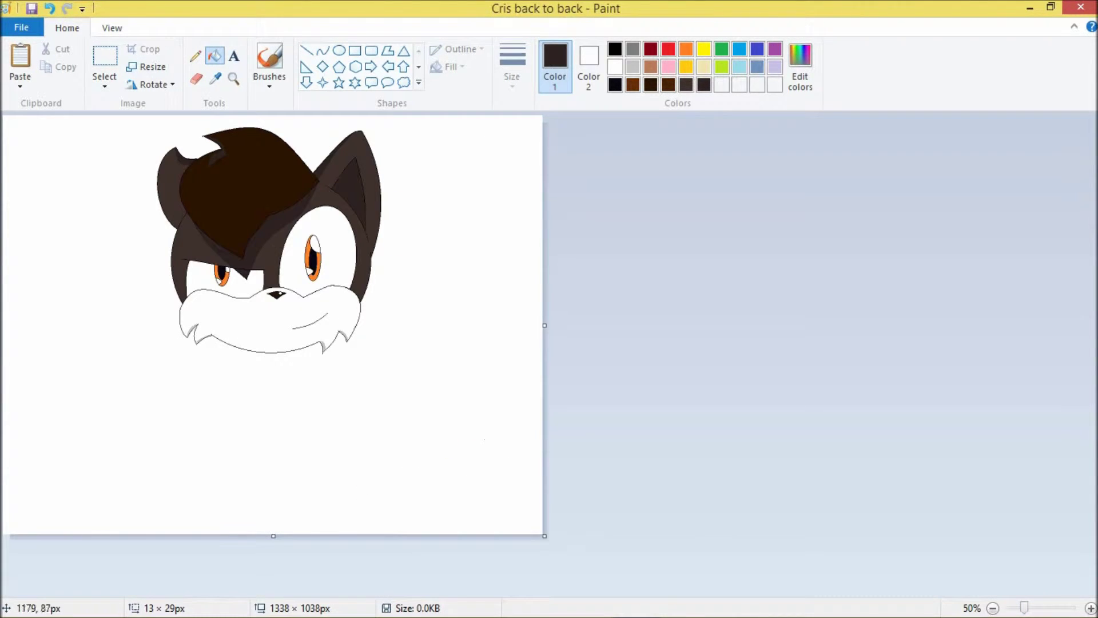
pyautogui.click(323, 51)
pyautogui.moveTo(258, 117); pyautogui.dragTo(307, 406)
pyautogui.rightClick(216, 11)
# - Outline a jagged lavender crack running down the middle of the head and fill its upper part with lavender
pyautogui.click(387, 51)
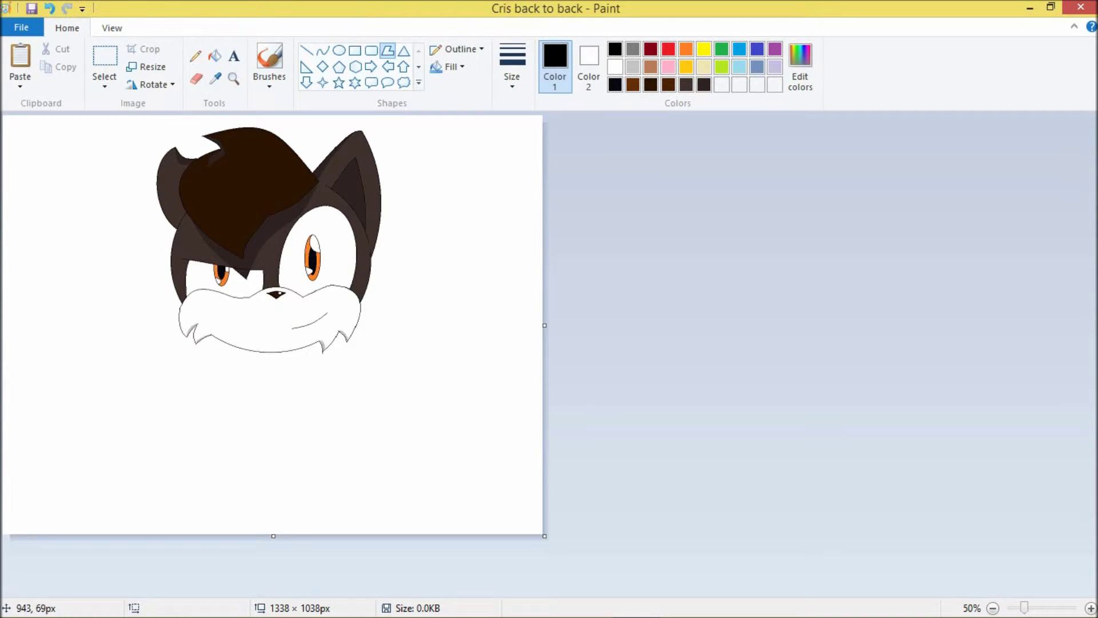
pyautogui.click(776, 67)
pyautogui.moveTo(258, 120)
pyautogui.mouseDown()
pyautogui.moveTo(270, 244)
pyautogui.moveTo(250, 153)
pyautogui.moveTo(264, 245)
pyautogui.mouseUp()
pyautogui.click(50, 8)
pyautogui.click(195, 55)
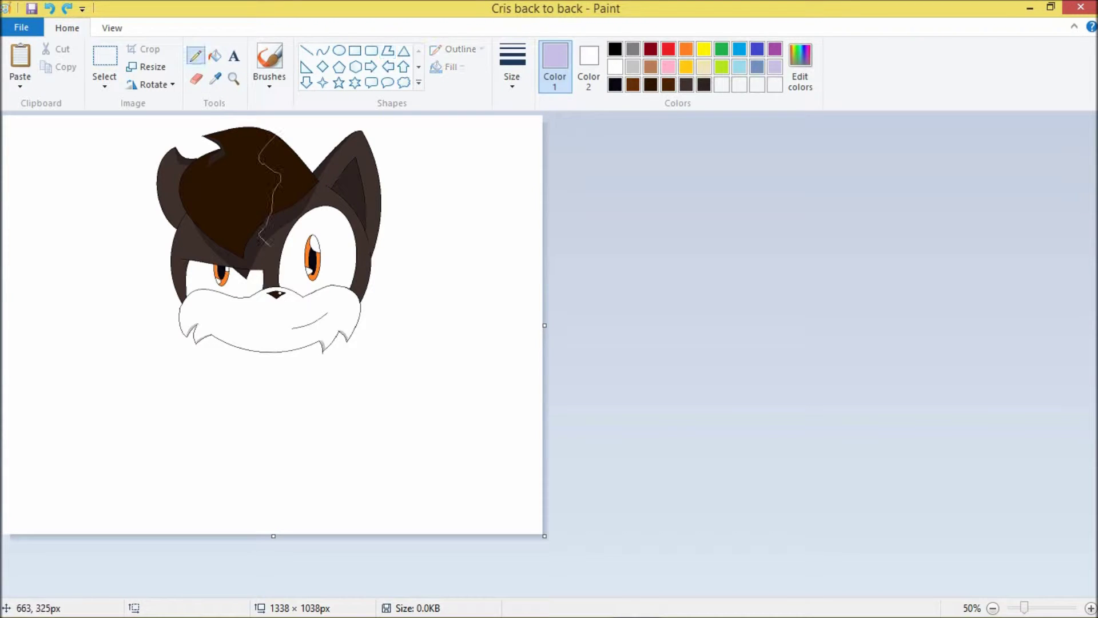
pyautogui.click(215, 55)
pyautogui.click(279, 140)
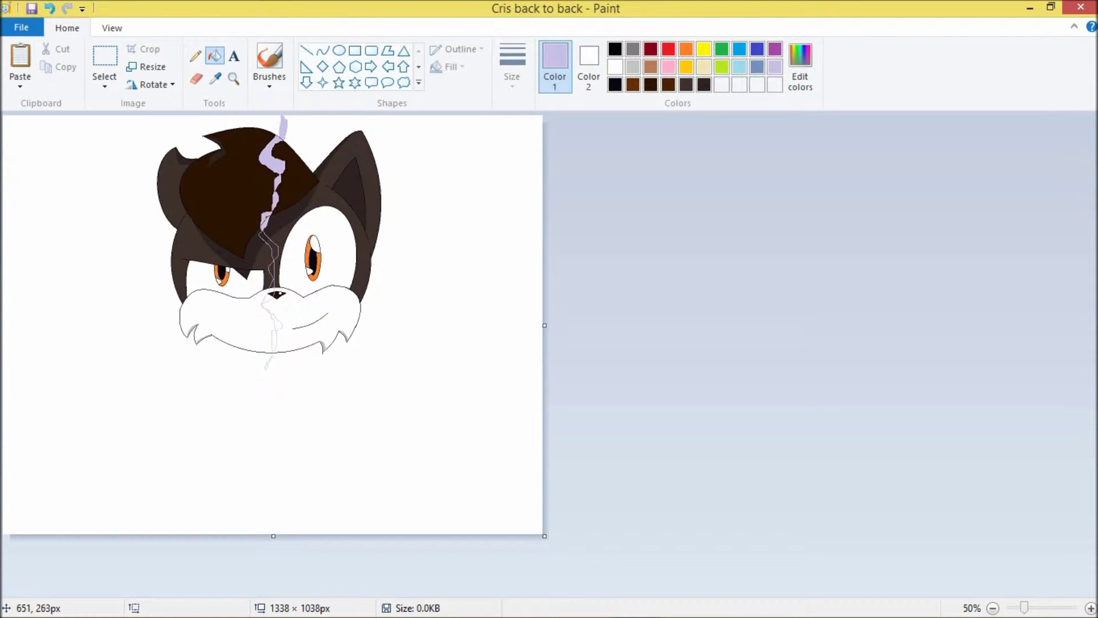
# - Paint the remaining part of the crack lavender, from the forehead past the nose to the chin
pyautogui.click(1091, 607)
pyautogui.click(589, 56)
pyautogui.click(775, 67)
pyautogui.click(615, 49)
pyautogui.click(196, 79)
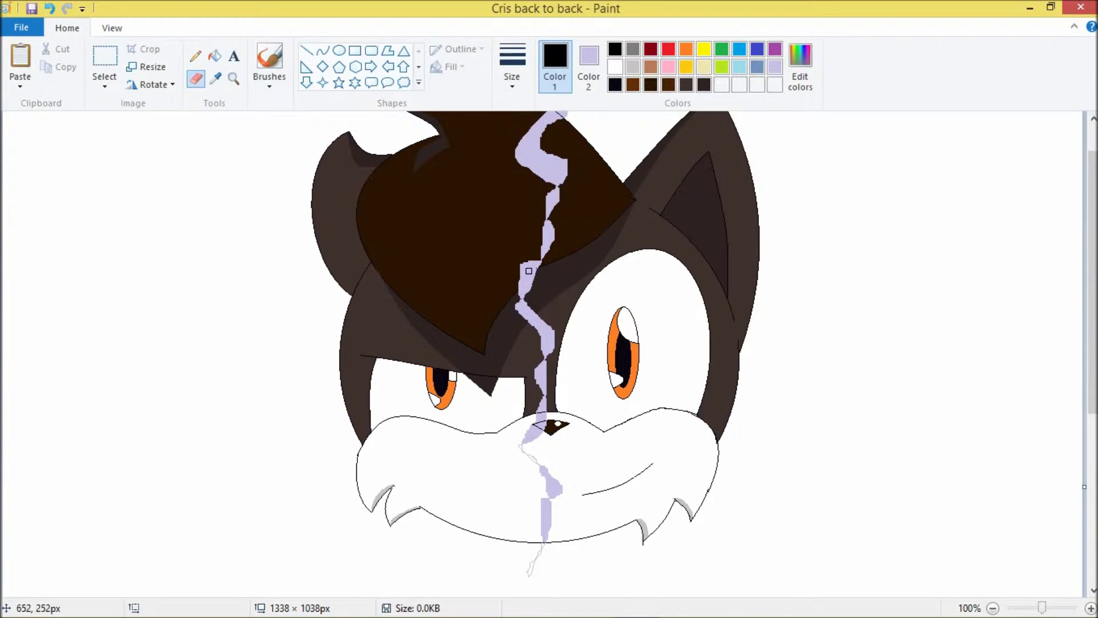
pyautogui.click(215, 56)
pyautogui.click(589, 55)
pyautogui.click(446, 229)
pyautogui.hotkey('ctrl', 'z')
pyautogui.click(382, 435)
pyautogui.hotkey('ctrl', 'z')
pyautogui.click(469, 457)
pyautogui.hotkey('ctrl', 'z')
# - Fill the muzzle left of the crack with light grey
pyautogui.click(633, 67)
pyautogui.rightClick(468, 458)
pyautogui.click(555, 56)
pyautogui.click(323, 50)
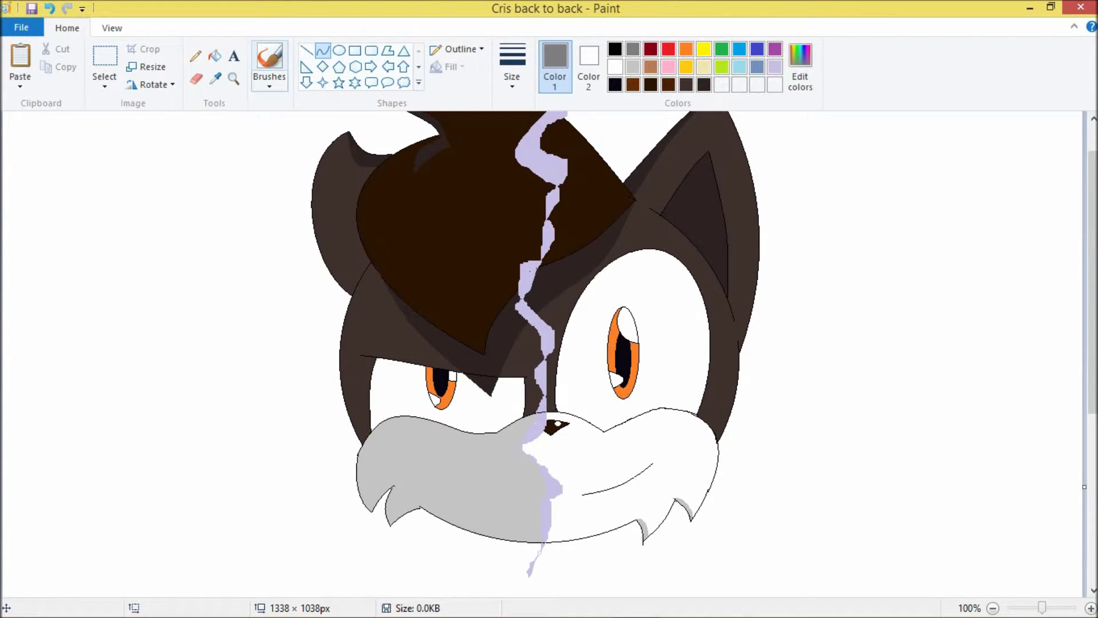
# - Mix darker custom shades of the fur and hair colours and fill the head's left half with them
pyautogui.click(214, 56)
pyautogui.click(800, 66)
pyautogui.click(400, 424)
pyautogui.click(800, 66)
pyautogui.click(621, 424)
pyautogui.click(400, 424)
# - Outline shadows along the inner edges of the two left cheek tufts and fill them with mid-grey
pyautogui.click(633, 49)
pyautogui.click(323, 50)
pyautogui.hotkey('ctrl', 'pageup')
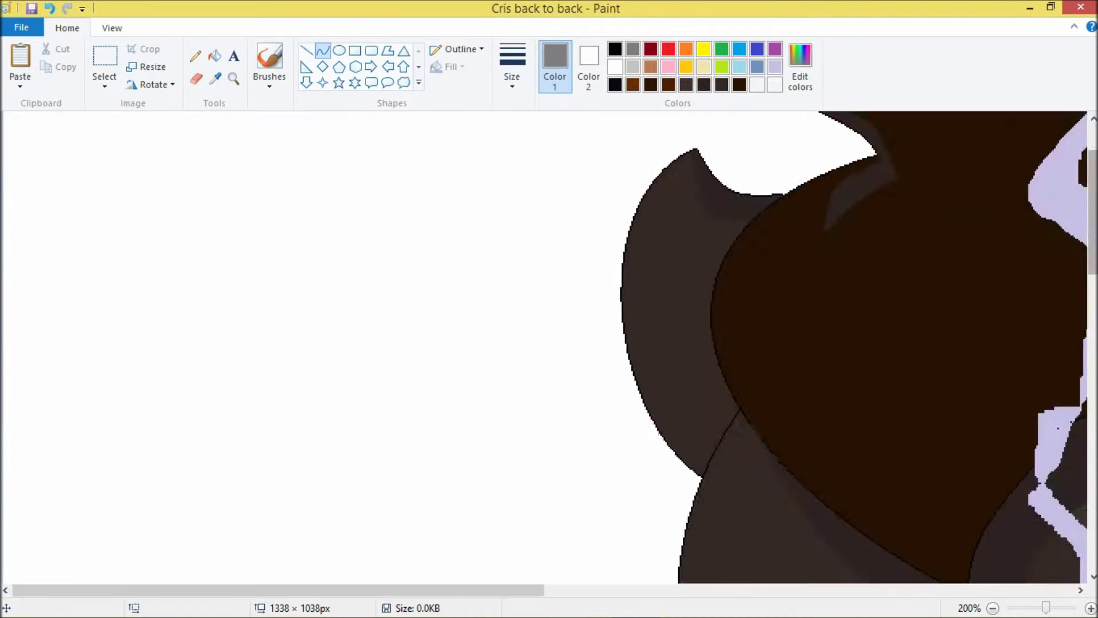
pyautogui.moveTo(539, 448); pyautogui.dragTo(536, 448)
pyautogui.moveTo(498, 511); pyautogui.dragTo(559, 477)
pyautogui.click(195, 56)
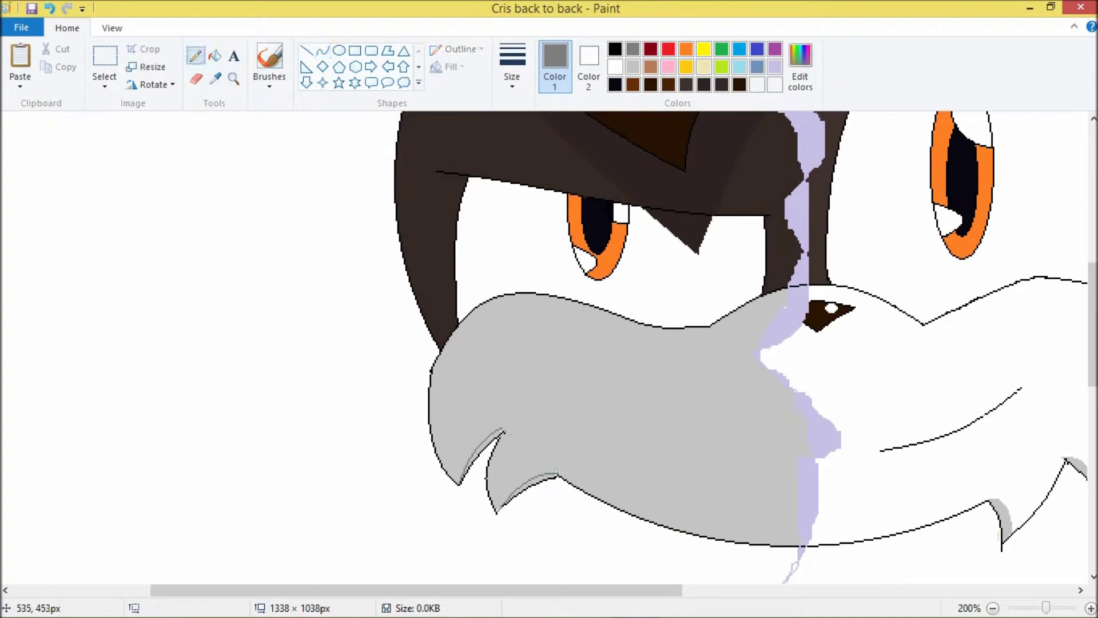
pyautogui.click(214, 55)
pyautogui.click(483, 452)
pyautogui.click(537, 480)
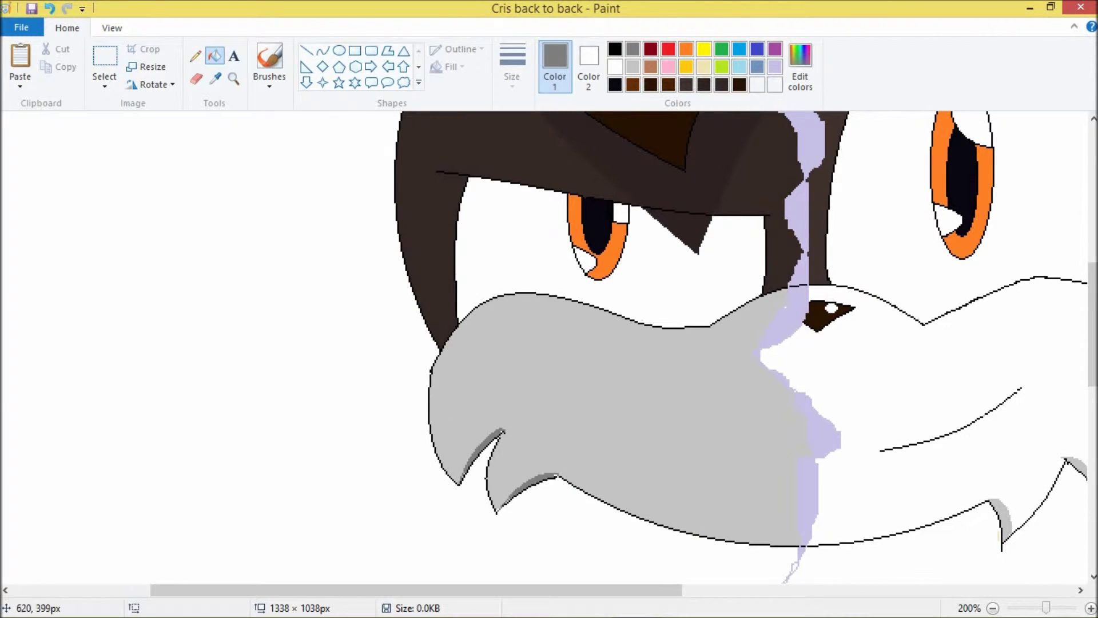
# - Reshape the nose's lower tip beside the crack with black lines and fill the new area with dark grey-brown
pyautogui.click(615, 48)
pyautogui.click(307, 51)
pyautogui.click(215, 55)
pyautogui.click(195, 56)
pyautogui.click(215, 56)
pyautogui.click(810, 330)
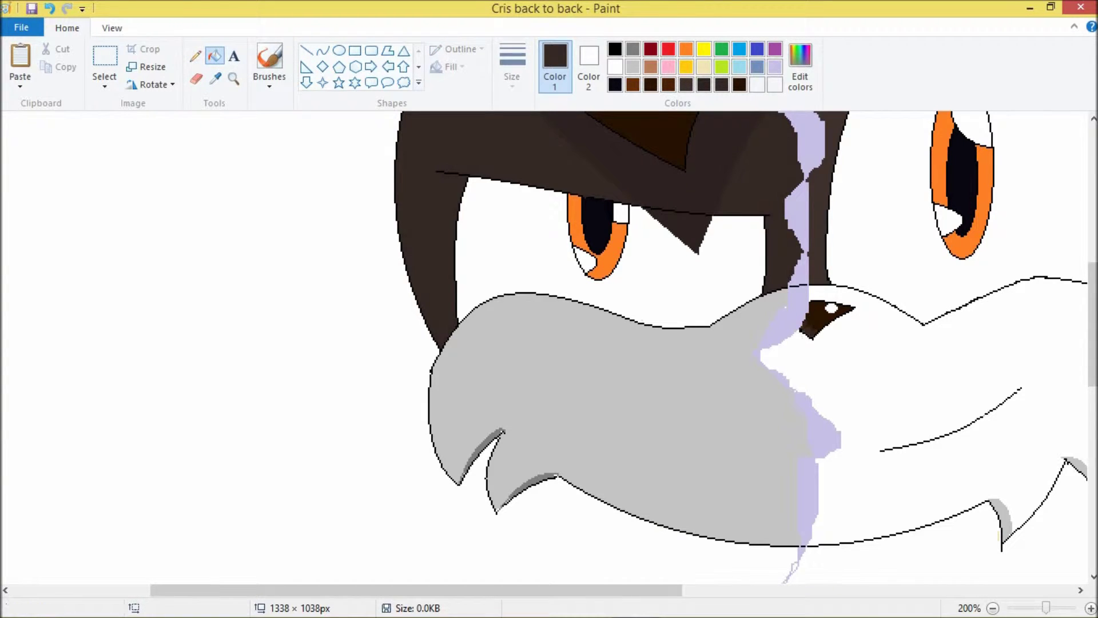
# - Draw a curved black mouth line on the left muzzle and a straight line across the whole canvas beneath the head
pyautogui.click(322, 50)
pyautogui.scroll(-2, 578, 416)
pyautogui.click(215, 56)
pyautogui.click(306, 51)
pyautogui.moveTo(4, 361); pyautogui.dragTo(543, 378)
pyautogui.click(215, 55)
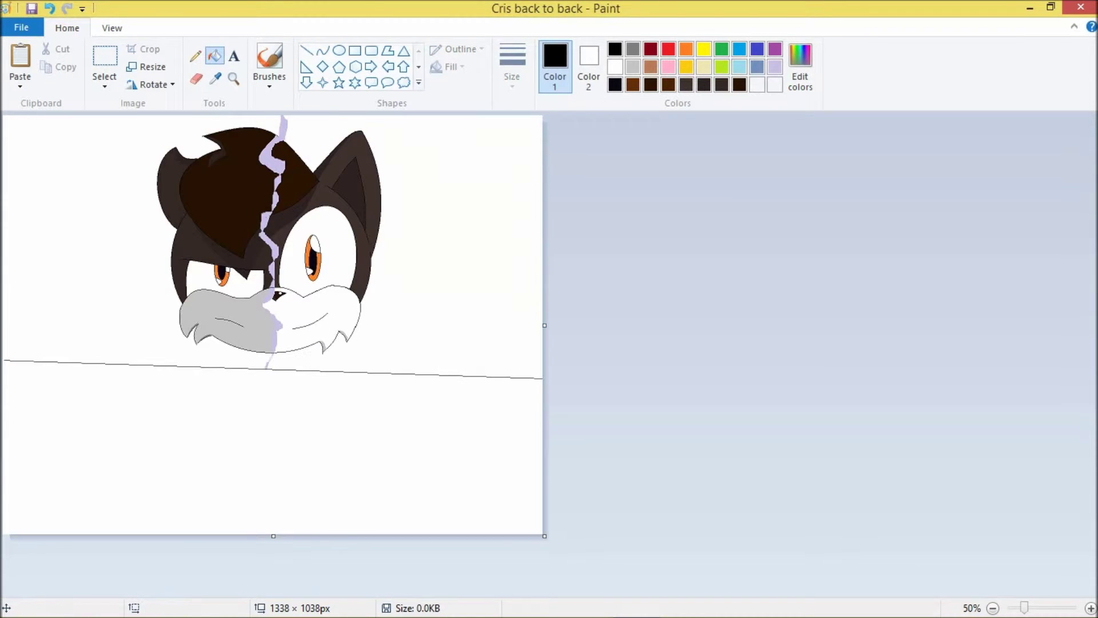
pyautogui.click(800, 66)
pyautogui.click(623, 300)
pyautogui.click(400, 424)
pyautogui.click(468, 318)
pyautogui.hotkey('ctrl', 'z')
# - Add a pale cream custom colour to the palette
pyautogui.click(800, 66)
pyautogui.click(576, 244)
pyautogui.click(714, 216)
pyautogui.click(401, 425)
# - Fill the background around the head with near-black and shorten the canvas to 632 px high
pyautogui.click(615, 85)
pyautogui.click(121, 307)
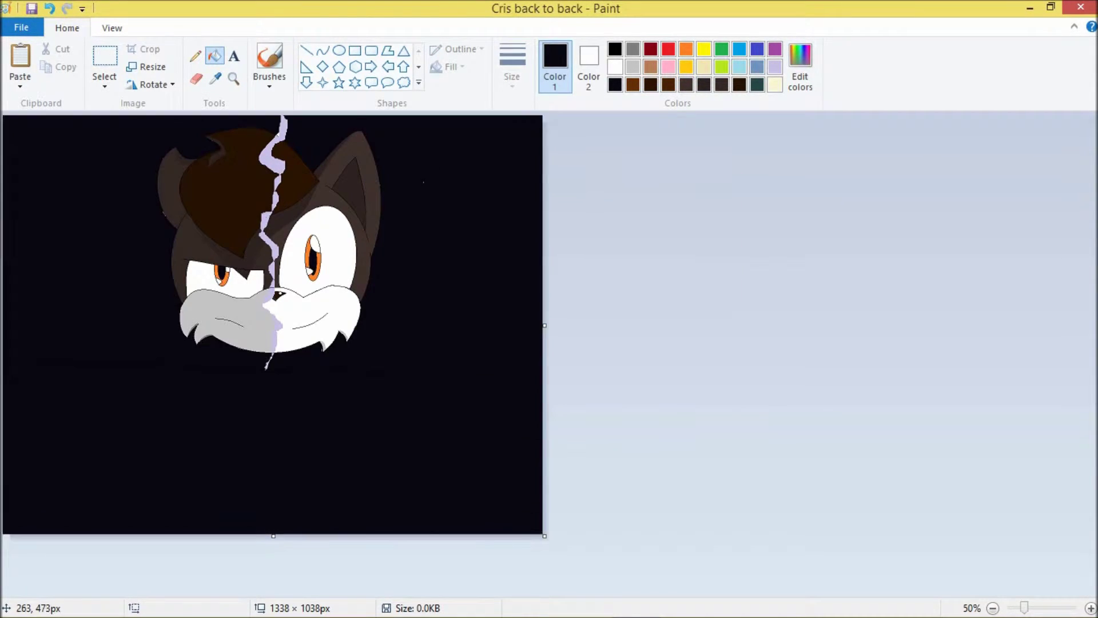
pyautogui.moveTo(274, 536); pyautogui.dragTo(274, 372)
# - Mix a lighter cream and draw a large filled circle in it as a moon right of the head
pyautogui.click(340, 50)
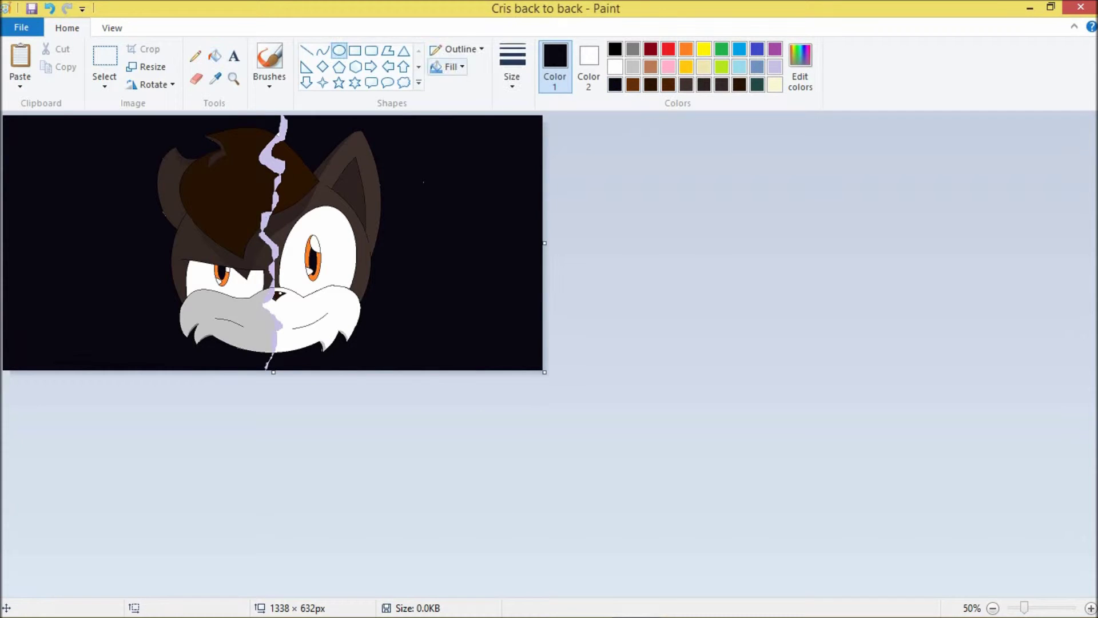
pyautogui.click(775, 84)
pyautogui.click(800, 66)
pyautogui.click(401, 424)
pyautogui.moveTo(454, 134); pyautogui.dragTo(524, 189)
pyautogui.hotkey('ctrl', 'z')
pyautogui.moveTo(407, 157); pyautogui.dragTo(529, 277)
# - Draw a smaller light cream circle of about 177 × 177 px overlapping the large circle's upper right edge
pyautogui.click(589, 66)
pyautogui.click(775, 84)
pyautogui.click(554, 66)
pyautogui.click(461, 49)
pyautogui.click(480, 67)
pyautogui.moveTo(467, 127); pyautogui.dragTo(539, 196)
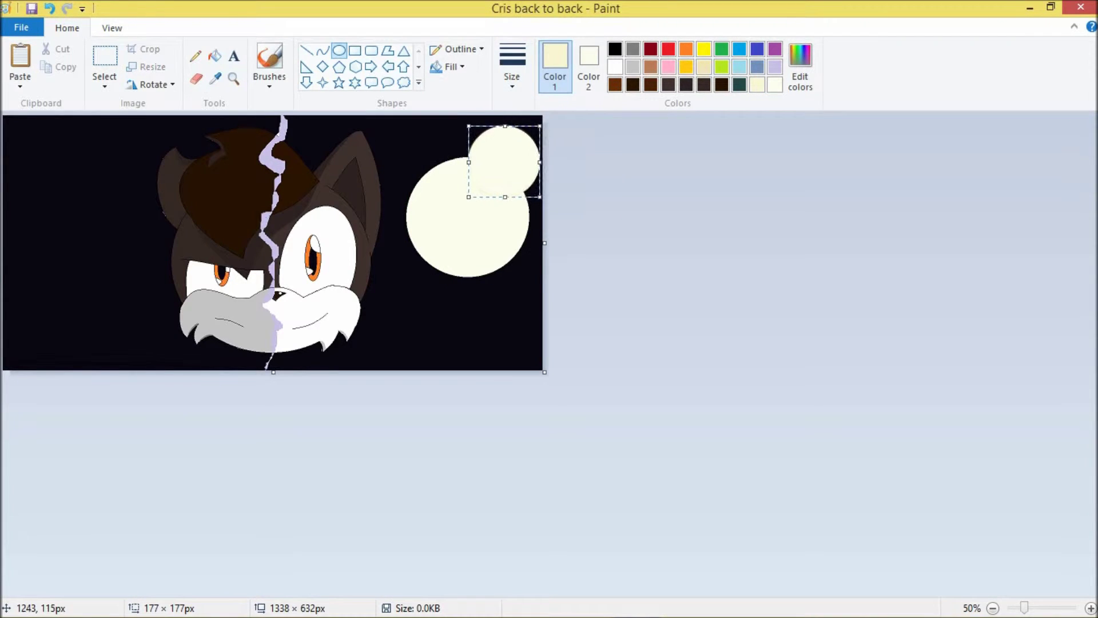
# - Add a near-white custom colour to the palette
pyautogui.click(306, 51)
pyautogui.click(554, 66)
pyautogui.click(800, 66)
pyautogui.click(401, 425)
pyautogui.moveTo(42, 142); pyautogui.dragTo(103, 309)
pyautogui.hotkey('ctrl', 'z')
pyautogui.click(388, 50)
pyautogui.click(460, 49)
pyautogui.click(452, 66)
pyautogui.click(470, 105)
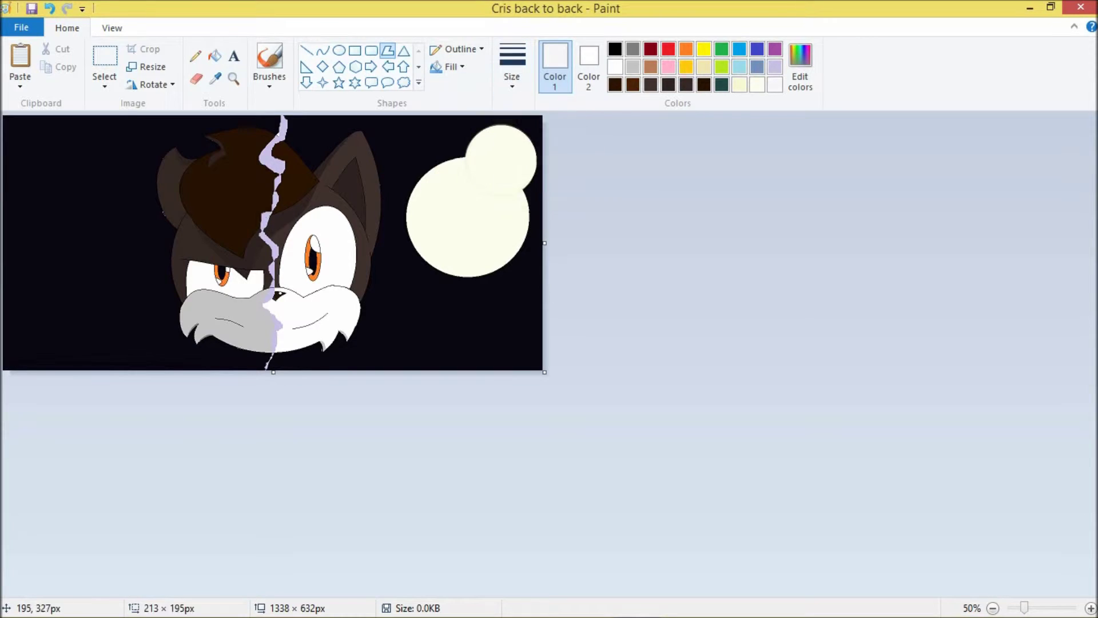
# - Draw the outline of a forked, jagged lightning bolt in near-white straight lines left of the head
pyautogui.click(306, 50)
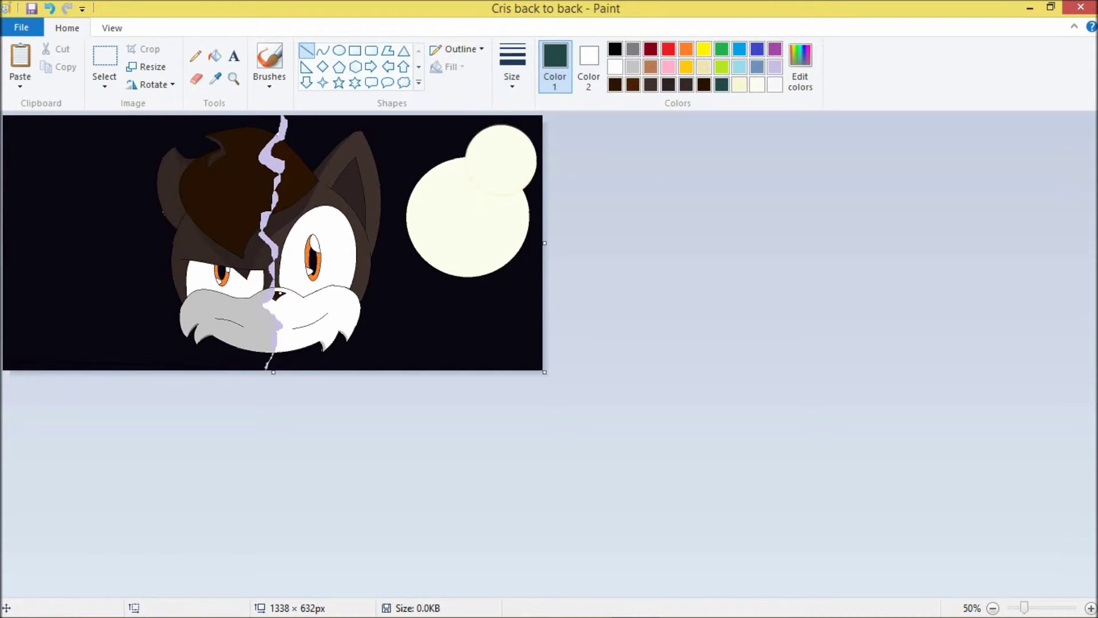
pyautogui.click(775, 84)
pyautogui.moveTo(44, 127); pyautogui.dragTo(106, 221)
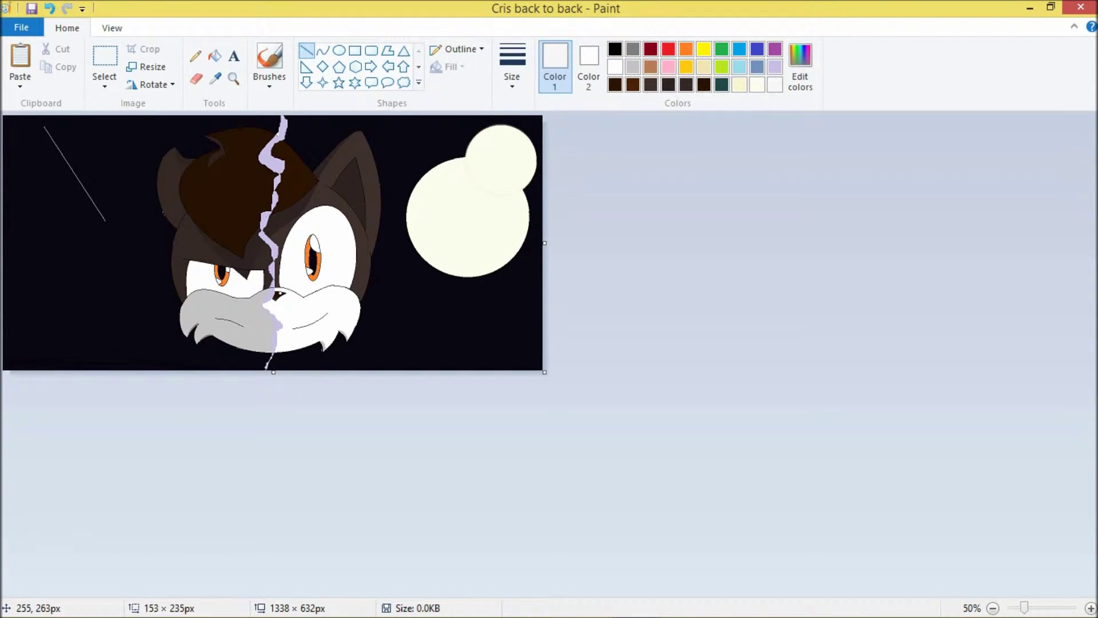
pyautogui.moveTo(146, 371); pyautogui.dragTo(174, 364)
pyautogui.moveTo(174, 364); pyautogui.dragTo(71, 292)
pyautogui.moveTo(71, 292); pyautogui.dragTo(108, 235)
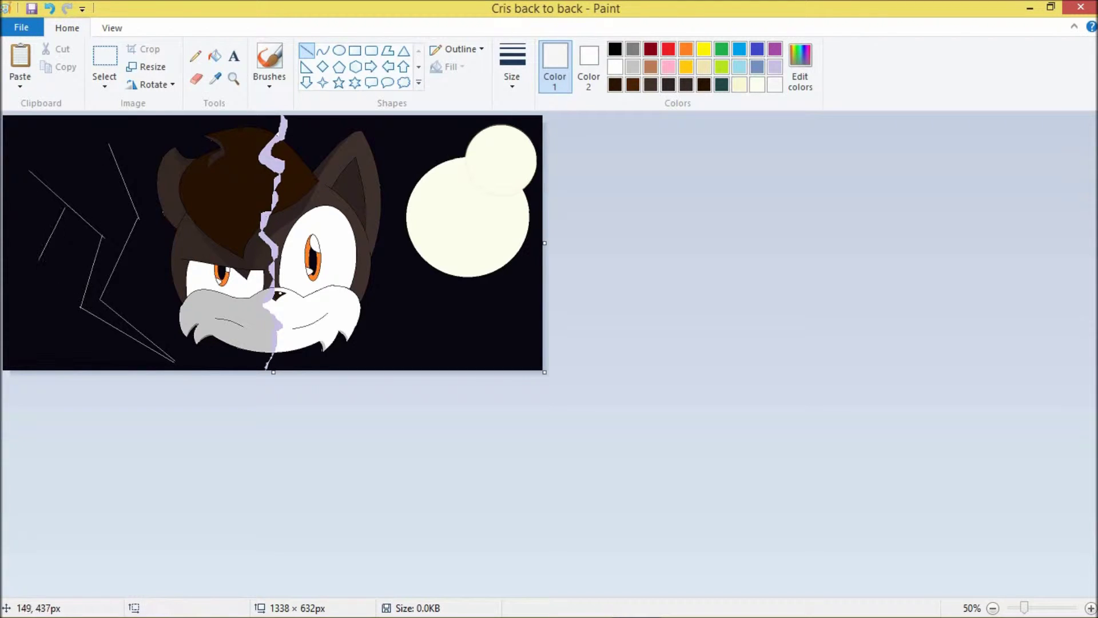
pyautogui.moveTo(18, 272)
pyautogui.mouseDown()
pyautogui.moveTo(52, 193)
pyautogui.moveTo(45, 178)
pyautogui.moveTo(111, 134)
pyautogui.moveTo(169, 117)
pyautogui.mouseUp()
# - Draw near-white curves across the top of the lightning bolt and fill the crescent between them
pyautogui.click(323, 51)
pyautogui.click(214, 56)
pyautogui.click(81, 174)
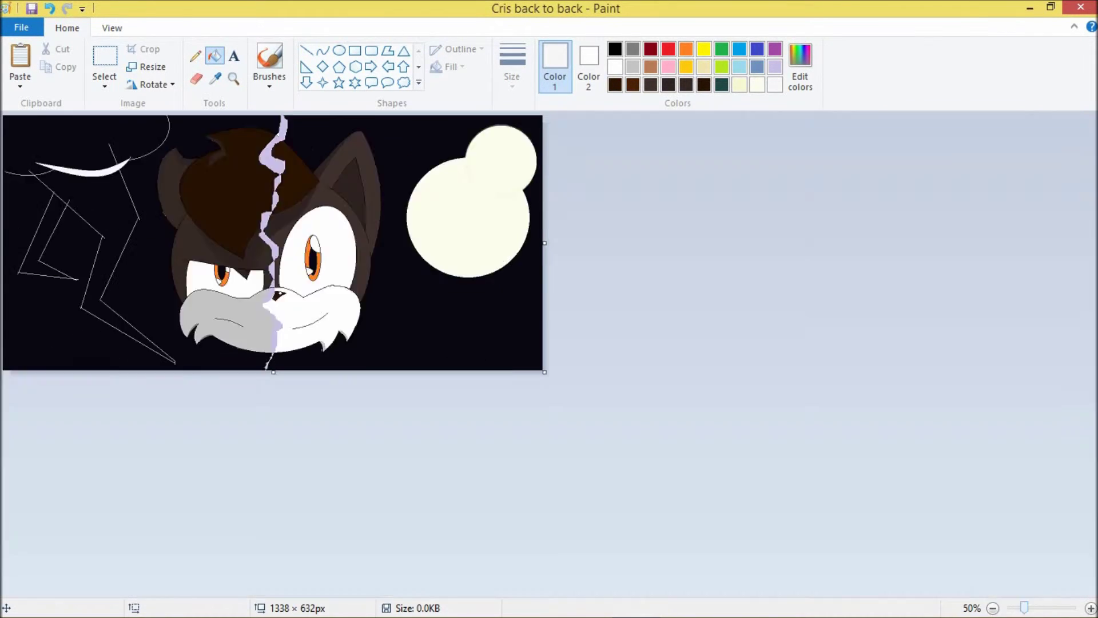
# - Close the gaps in the lightning bolt's outline and fill its interior with near-white
pyautogui.hotkey('ctrl', 'pageup')
pyautogui.click(195, 56)
pyautogui.scroll(-1, 346, 575)
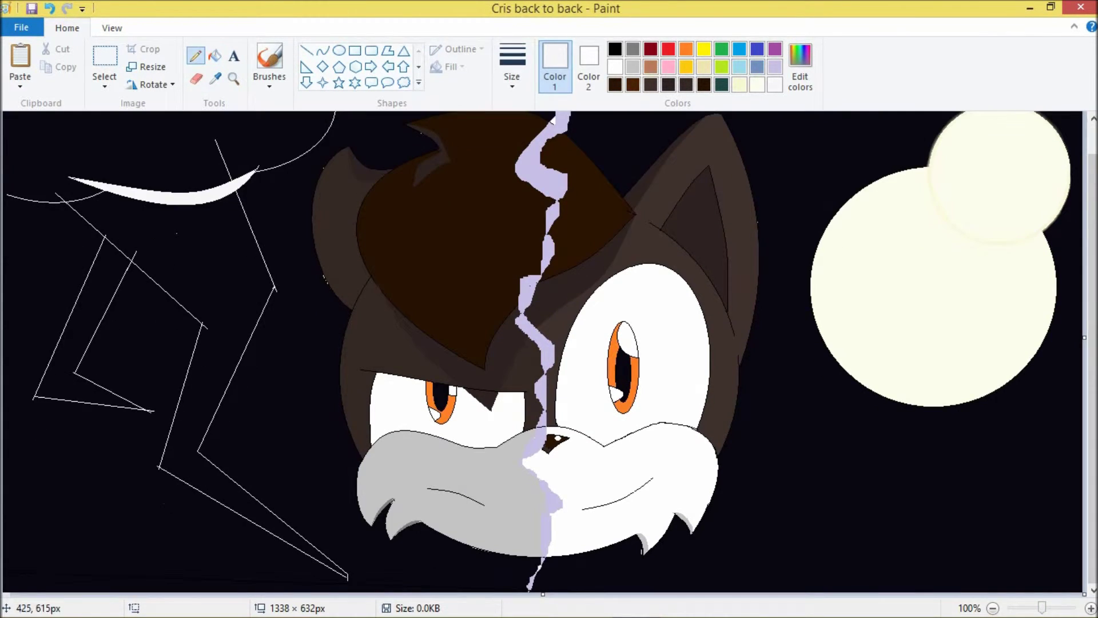
pyautogui.click(214, 56)
pyautogui.click(209, 222)
pyautogui.click(84, 320)
# - Outline a shadow along the left muzzle's lower edge with a mid-grey curve
pyautogui.click(323, 50)
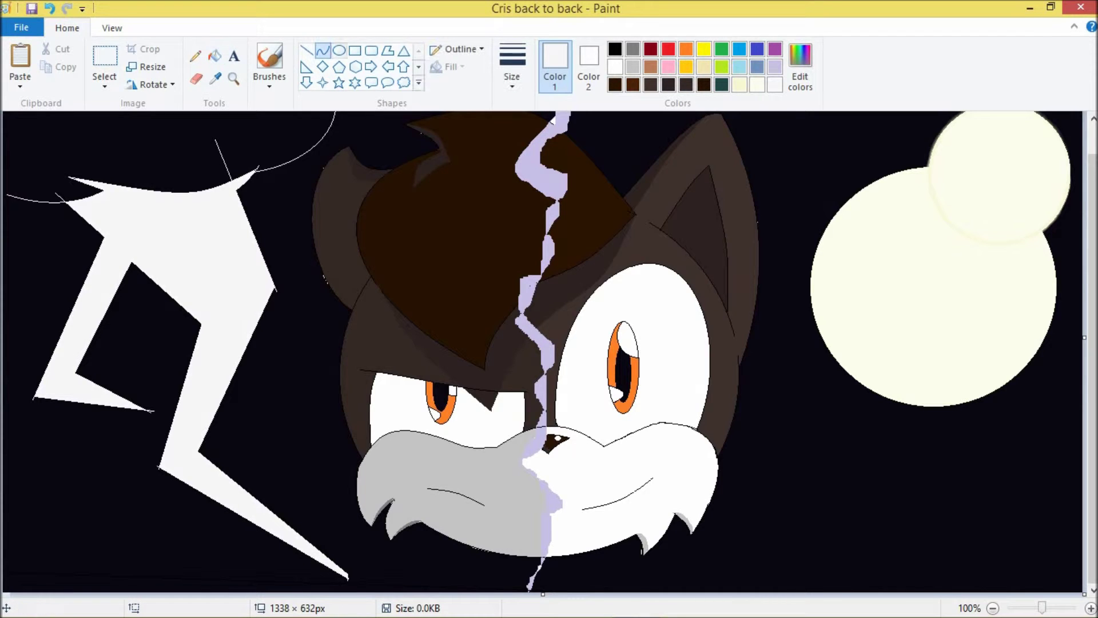
pyautogui.click(633, 49)
pyautogui.click(214, 55)
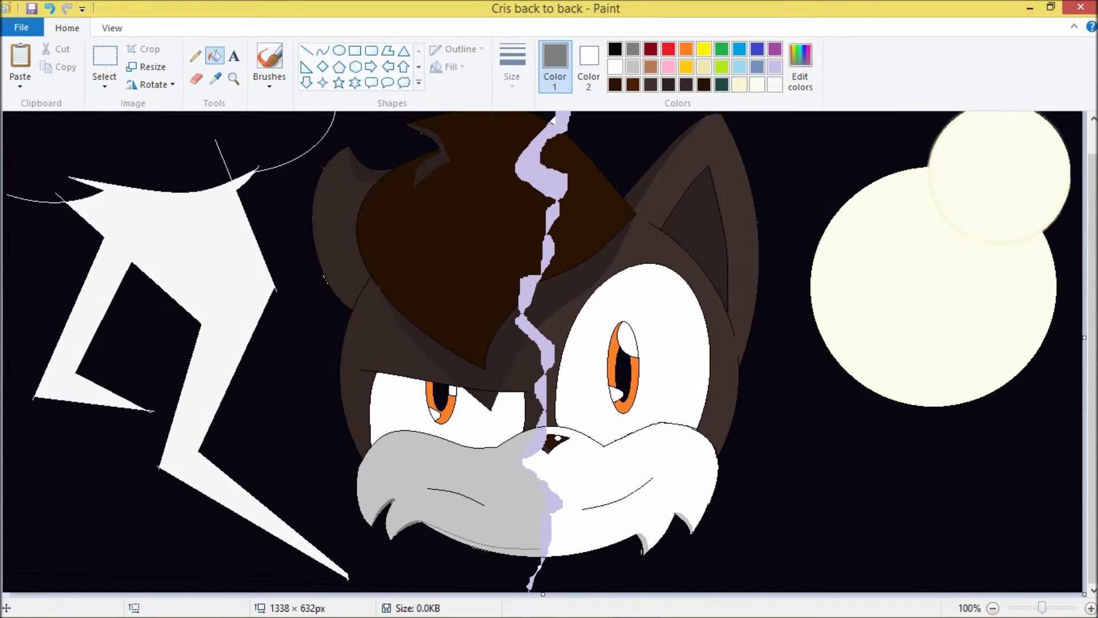
# - Paint over the stray line ends at the top of the lightning bolt with black
pyautogui.hotkey('ctrl', 'pageup')
pyautogui.hotkey('ctrl', 'pageup')
pyautogui.click(589, 65)
pyautogui.click(615, 49)
pyautogui.click(195, 78)
pyautogui.moveTo(683, 301); pyautogui.dragTo(640, 183)
pyautogui.moveTo(162, 344); pyautogui.dragTo(191, 371)
# - Fill the shadow along the left muzzle's lower edge with mid-grey
pyautogui.hscroll(10, 544, 343)
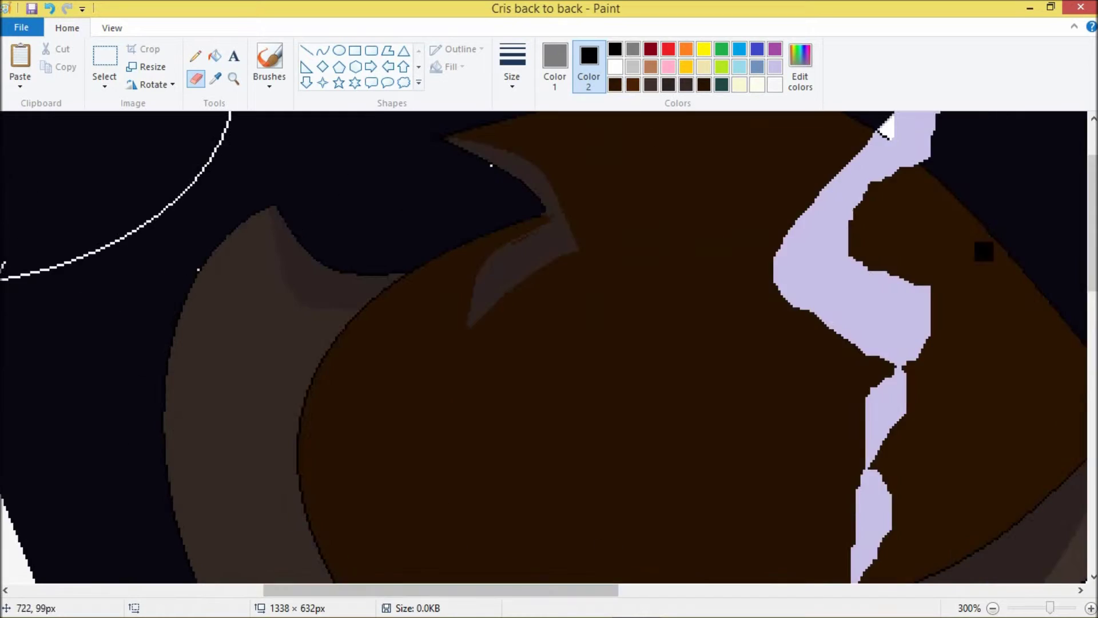
pyautogui.scroll(-10, 543, 343)
pyautogui.click(195, 56)
pyautogui.click(214, 56)
pyautogui.click(824, 480)
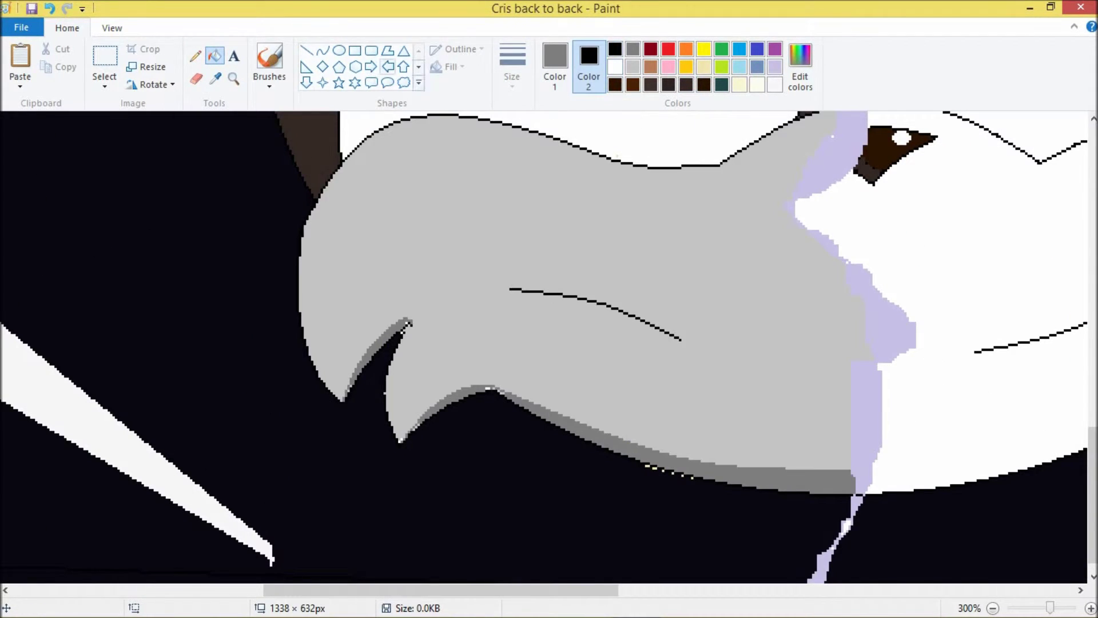
# - Clean the light specks off the left muzzle's lower edge and draw a curved near-white highlight along the cheek's outer edge
pyautogui.click(195, 79)
pyautogui.click(323, 50)
pyautogui.moveTo(343, 399)
pyautogui.mouseDown()
pyautogui.moveTo(423, 115)
pyautogui.moveTo(348, 164)
pyautogui.mouseUp()
pyautogui.moveTo(320, 275); pyautogui.dragTo(291, 275)
# - Mix a pale beige custom colour for the fur highlights
pyautogui.scroll(5, 543, 343)
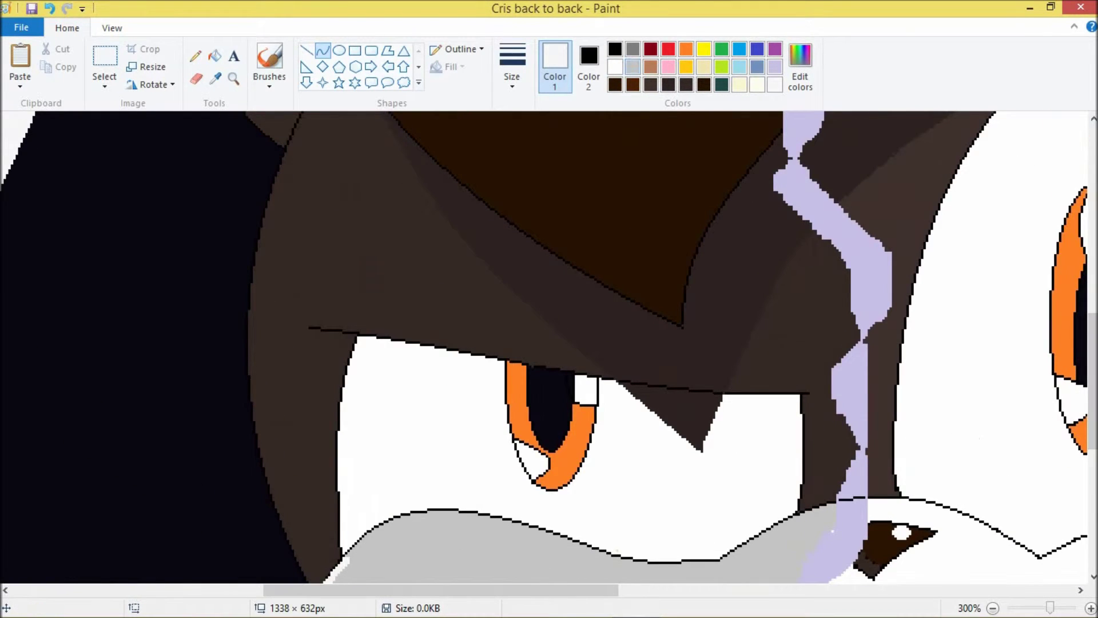
pyautogui.click(650, 67)
pyautogui.click(800, 66)
pyautogui.click(561, 290)
pyautogui.click(400, 424)
# - Outline a highlight along the outer left edge of the face and fill it with pale beige
pyautogui.scroll(1, 550, 343)
pyautogui.scroll(-1, 400, 343)
pyautogui.moveTo(226, 135); pyautogui.dragTo(198, 549)
pyautogui.moveTo(189, 286); pyautogui.dragTo(143, 268)
pyautogui.moveTo(140, 366); pyautogui.dragTo(137, 411)
pyautogui.moveTo(226, 435); pyautogui.dragTo(211, 473)
pyautogui.moveTo(194, 309); pyautogui.dragTo(155, 346)
pyautogui.moveTo(195, 224)
pyautogui.mouseDown()
pyautogui.moveTo(261, 126)
pyautogui.moveTo(231, 149)
pyautogui.mouseUp()
pyautogui.click(215, 55)
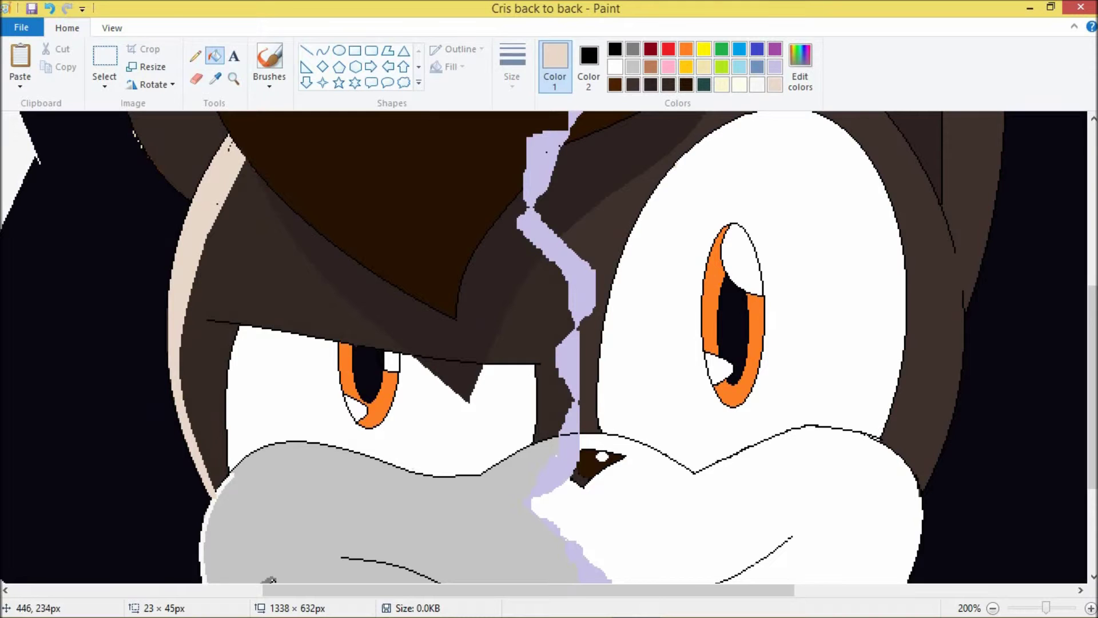
# - Clear the stray light specks from the left ear's lower outline and try a curve along that ear
pyautogui.click(196, 79)
pyautogui.click(651, 49)
pyautogui.click(322, 50)
pyautogui.scroll(3, 343, 343)
pyautogui.moveTo(192, 314); pyautogui.dragTo(95, 194)
# - Outline a highlight about 203 px tall along the left ear's outer edge and fill it with pale beige
pyautogui.click(775, 85)
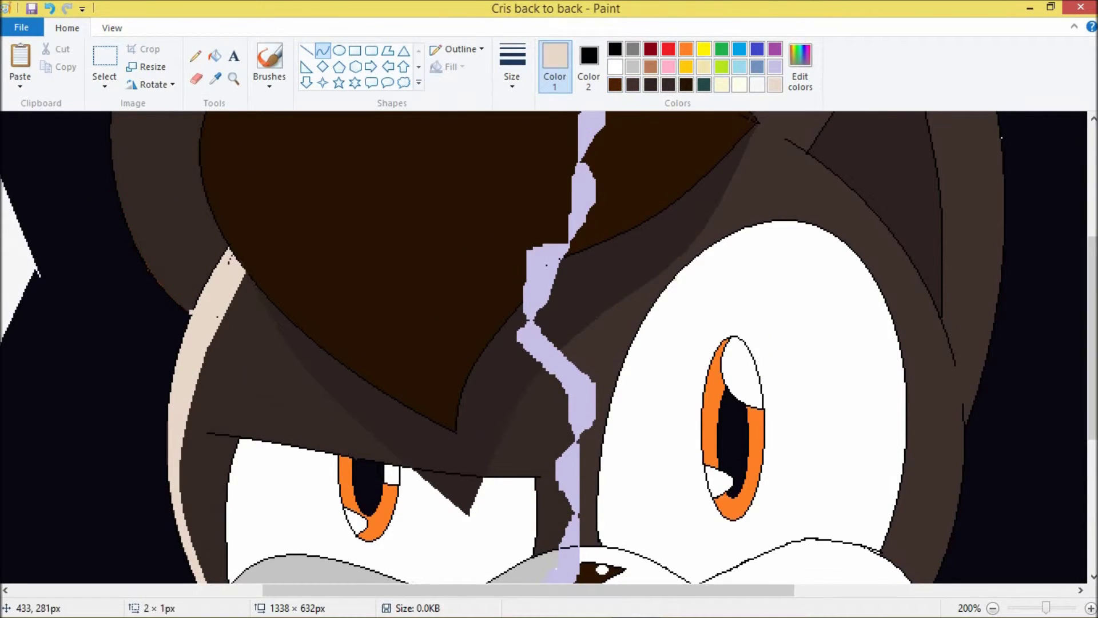
pyautogui.scroll(3, 344, 343)
pyautogui.moveTo(186, 172); pyautogui.dragTo(189, 497)
pyautogui.moveTo(172, 320)
pyautogui.mouseDown()
pyautogui.moveTo(131, 236)
pyautogui.moveTo(137, 350)
pyautogui.mouseUp()
pyautogui.moveTo(185, 171); pyautogui.dragTo(188, 369)
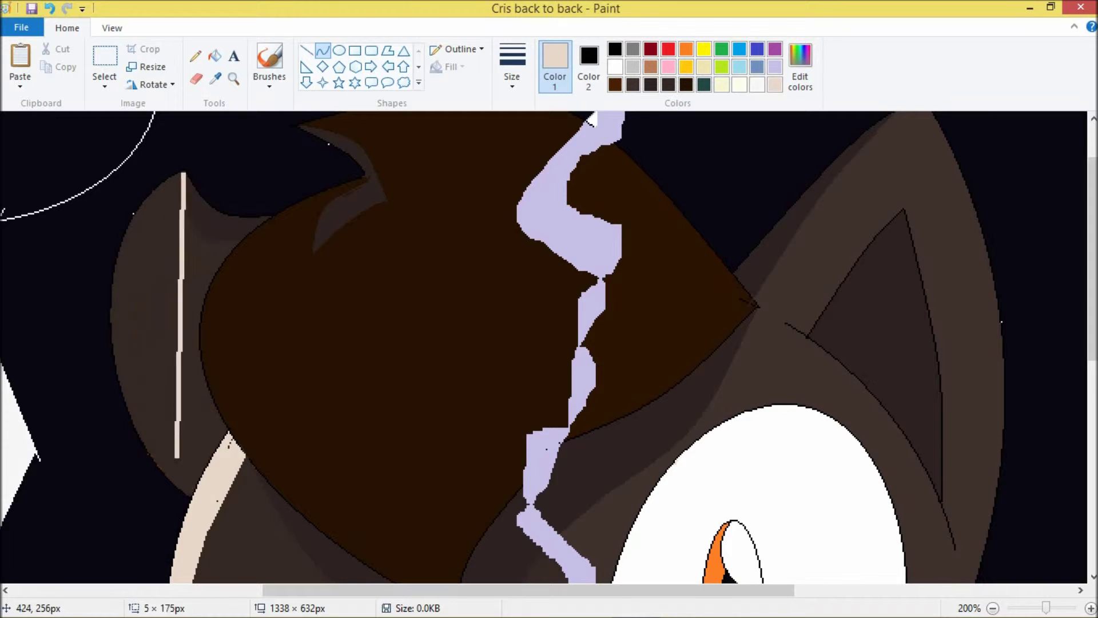
pyautogui.moveTo(186, 269); pyautogui.dragTo(138, 270)
pyautogui.moveTo(172, 320); pyautogui.dragTo(143, 297)
pyautogui.click(214, 55)
pyautogui.scroll(-1, 358, 230)
pyautogui.click(323, 51)
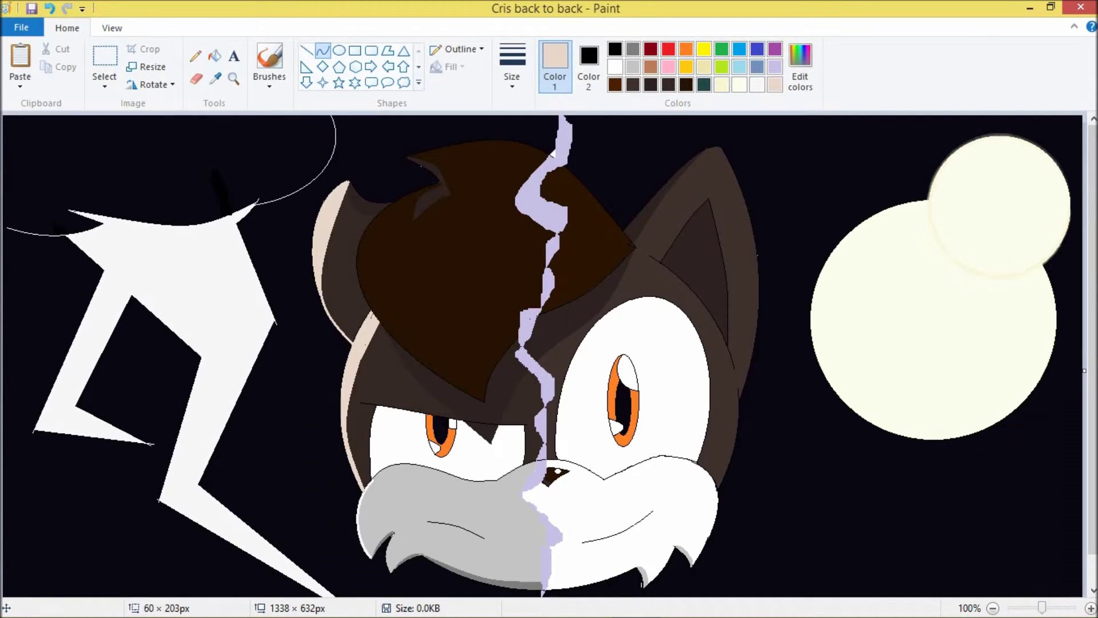
# - Undo the left ear's highlight and redraw it as a thinner pale beige curve along the ear's outer edge
pyautogui.hotkey('ctrl', 'z')
pyautogui.click(512, 66)
pyautogui.click(517, 146)
pyautogui.moveTo(349, 182); pyautogui.dragTo(354, 342)
pyautogui.moveTo(338, 258)
pyautogui.mouseDown()
pyautogui.moveTo(295, 221)
pyautogui.moveTo(330, 287)
pyautogui.moveTo(306, 296)
pyautogui.moveTo(369, 222)
pyautogui.moveTo(314, 281)
pyautogui.moveTo(349, 344)
pyautogui.moveTo(301, 269)
pyautogui.moveTo(330, 212)
pyautogui.mouseUp()
pyautogui.click(592, 176)
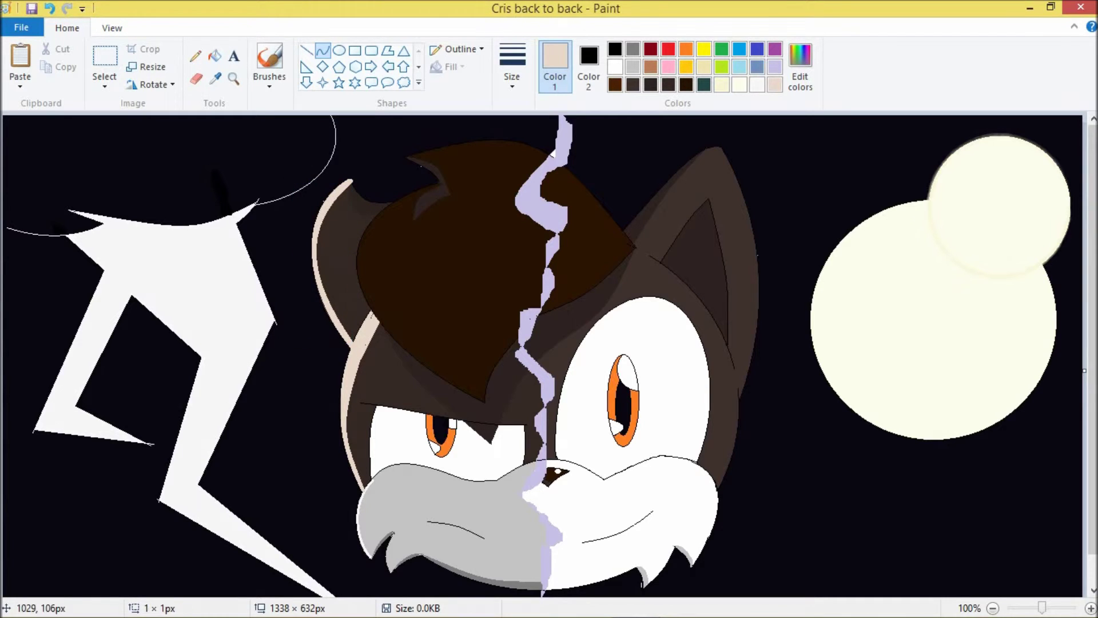
# - Mix a cream custom colour and draw a curved highlight along the right ear's outer edge
pyautogui.click(800, 66)
pyautogui.click(397, 422)
pyautogui.moveTo(720, 150)
pyautogui.mouseDown()
pyautogui.moveTo(738, 396)
pyautogui.moveTo(759, 272)
pyautogui.mouseUp()
pyautogui.moveTo(737, 393); pyautogui.dragTo(769, 299)
# - Fill the left ear and left face highlights with white and trim the ear's tip with black
pyautogui.click(615, 67)
pyautogui.click(215, 55)
pyautogui.click(319, 274)
pyautogui.click(196, 79)
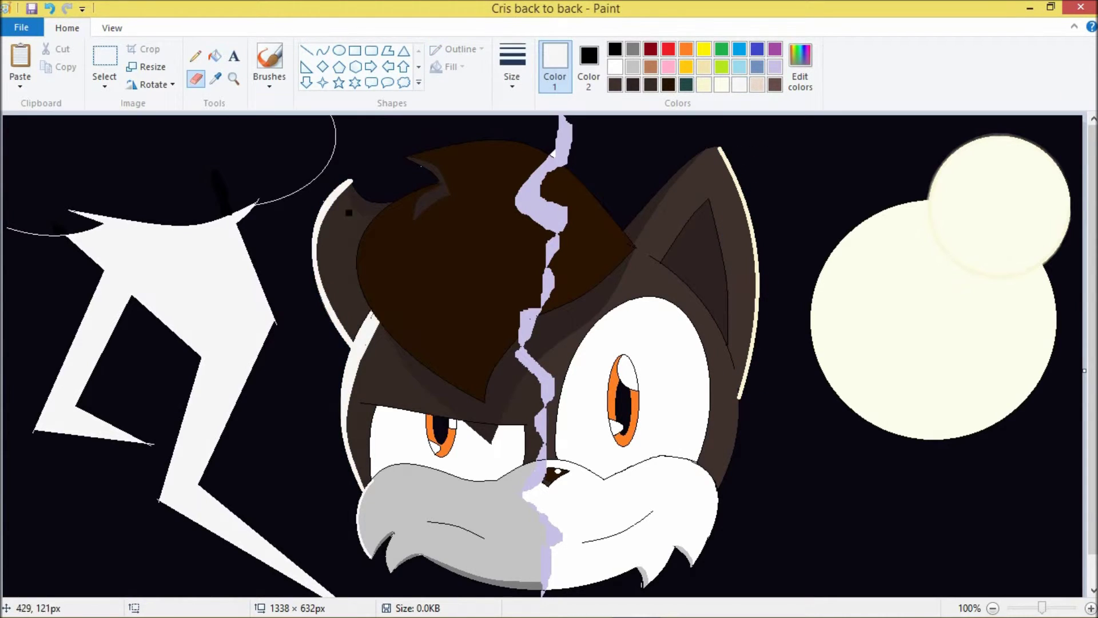
# - Add white highlight curves along the left cheek and the muzzle's outer left edge down to the fur tufts
pyautogui.click(323, 51)
pyautogui.click(512, 67)
pyautogui.click(549, 172)
pyautogui.moveTo(363, 488); pyautogui.dragTo(371, 319)
pyautogui.moveTo(366, 400); pyautogui.dragTo(348, 427)
pyautogui.moveTo(372, 482)
pyautogui.mouseDown()
pyautogui.moveTo(353, 563)
pyautogui.moveTo(371, 557)
pyautogui.mouseUp()
pyautogui.moveTo(352, 480); pyautogui.dragTo(361, 496)
pyautogui.moveTo(389, 570); pyautogui.dragTo(391, 534)
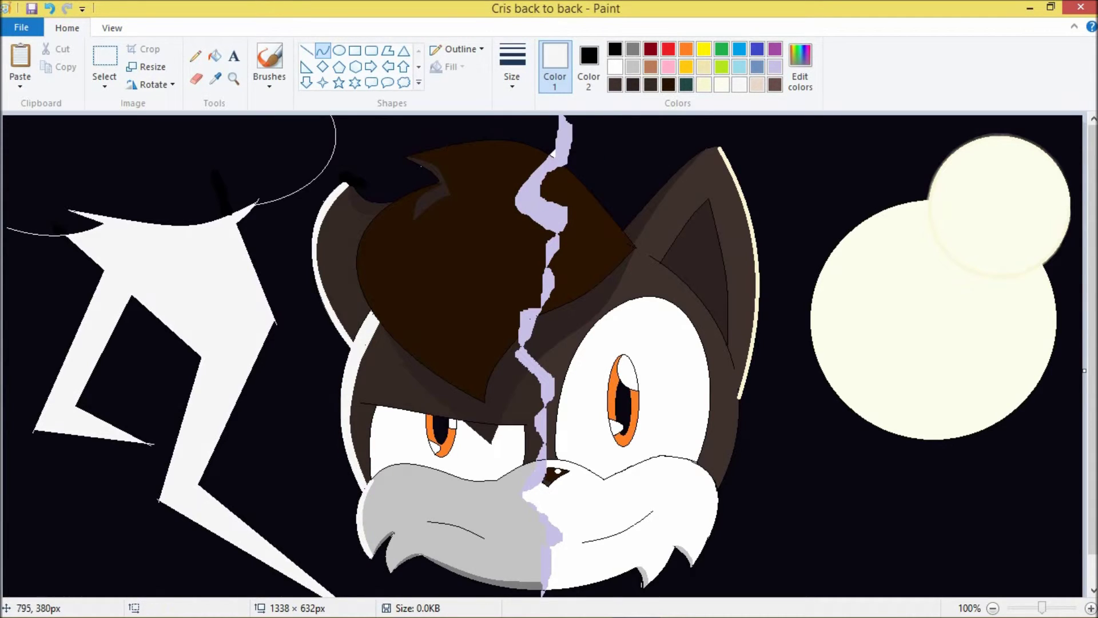
# - Draw and fill a white fang about 15 × 16 px under the left mouth line, and touch up the crack in lavender
pyautogui.click(307, 50)
pyautogui.click(615, 49)
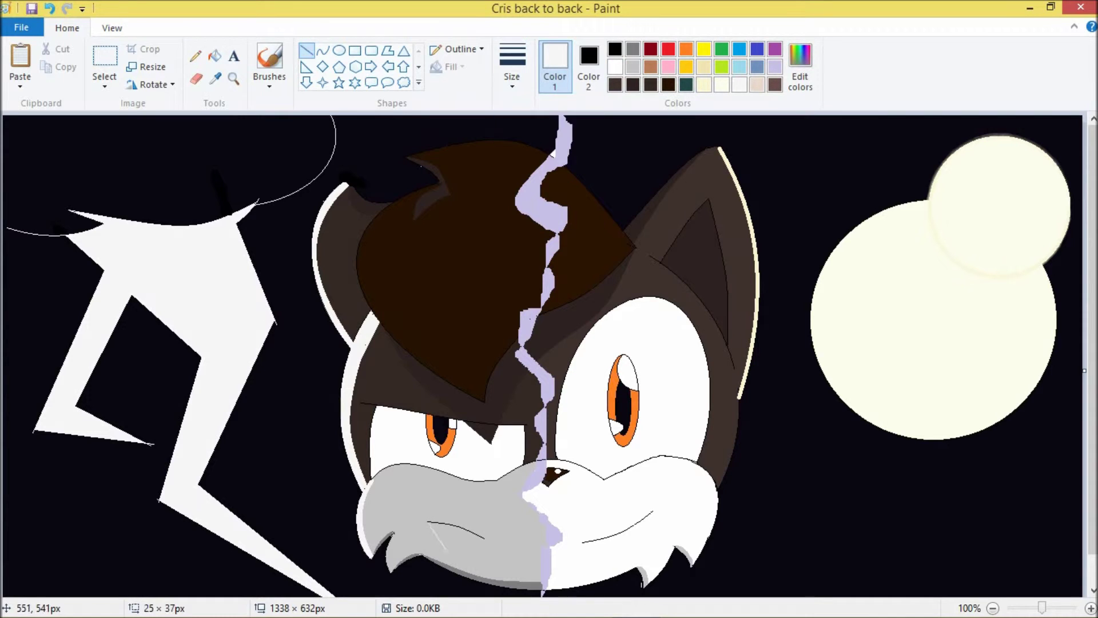
pyautogui.keyDown('ctrl'); pyautogui.scroll(1, 315, 407); pyautogui.keyUp('ctrl')
pyautogui.scroll(-3, 314, 407)
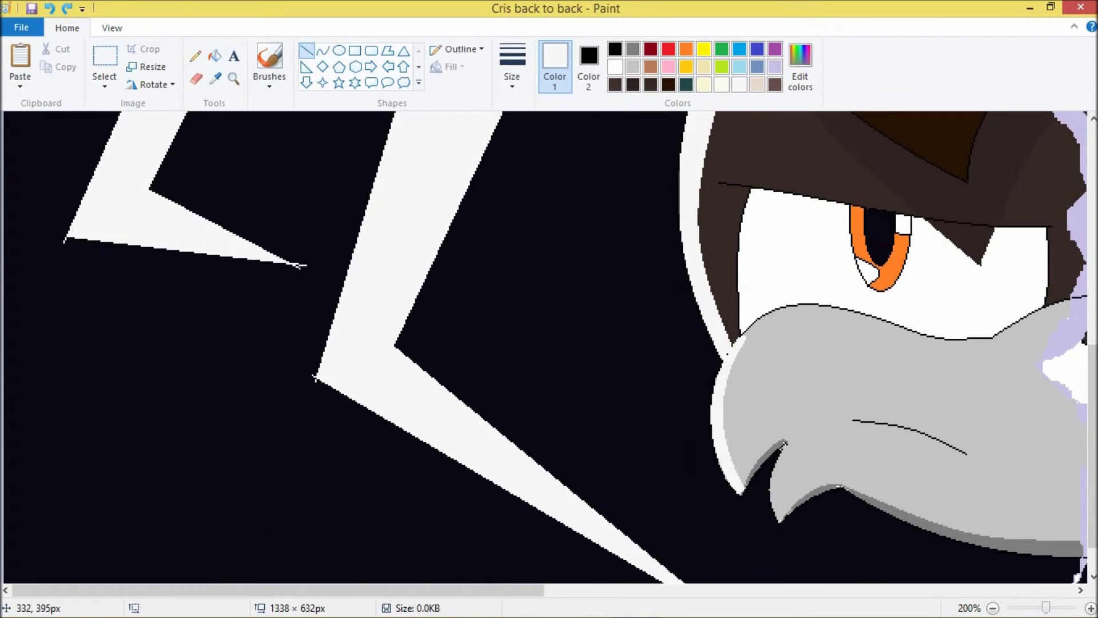
pyautogui.click(215, 55)
pyautogui.keyDown('ctrl'); pyautogui.scroll(-1, 413, 258); pyautogui.keyUp('ctrl')
pyautogui.scroll(-1, 572, 229)
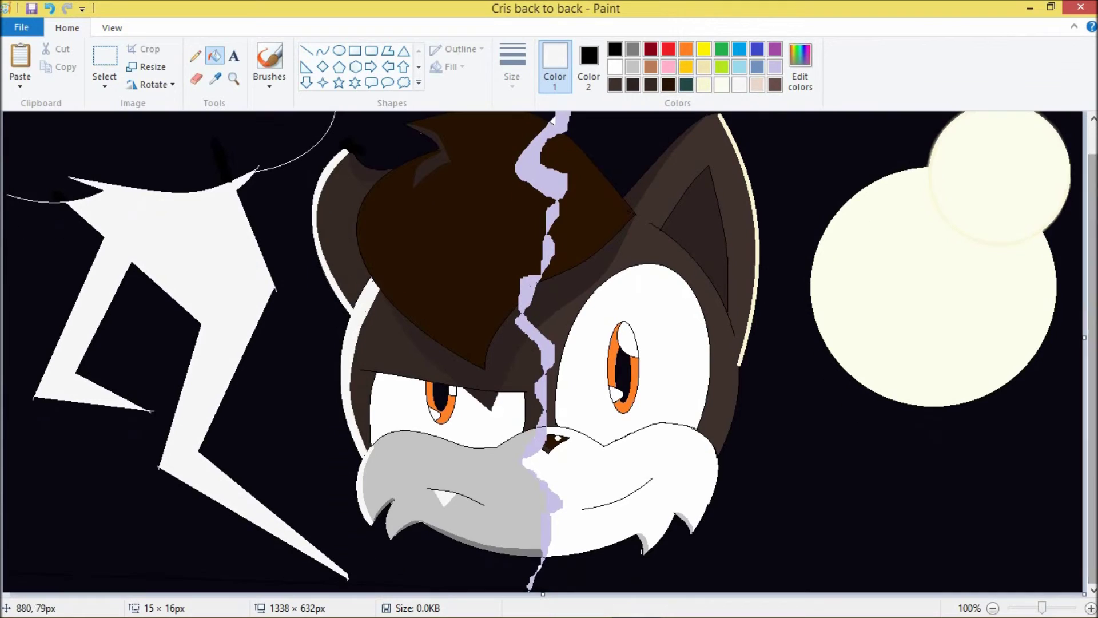
pyautogui.click(196, 78)
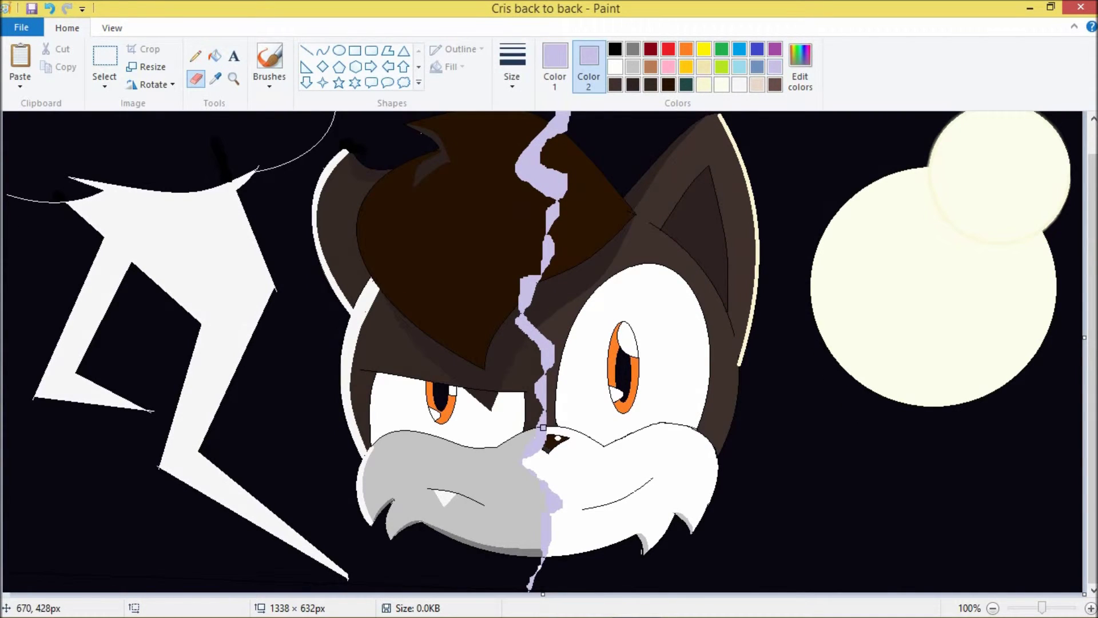
# - Mix a tan custom colour (RGB 209, 168, 143) and try a curve along the right ear's outer edge
pyautogui.click(323, 50)
pyautogui.click(555, 66)
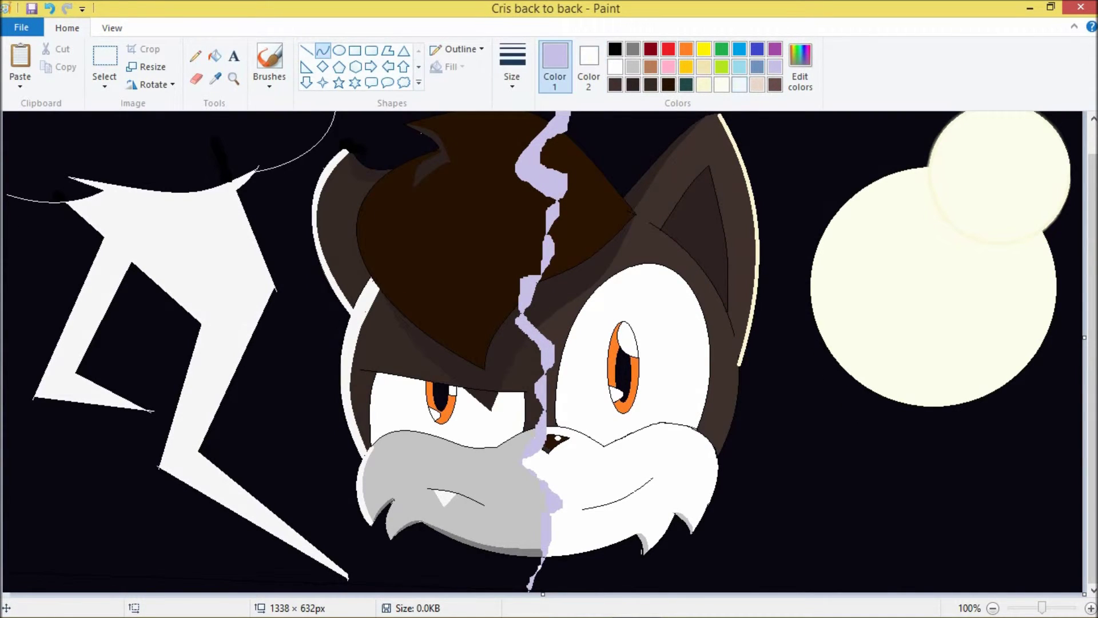
pyautogui.click(801, 65)
pyautogui.click(401, 425)
pyautogui.click(800, 65)
pyautogui.click(561, 290)
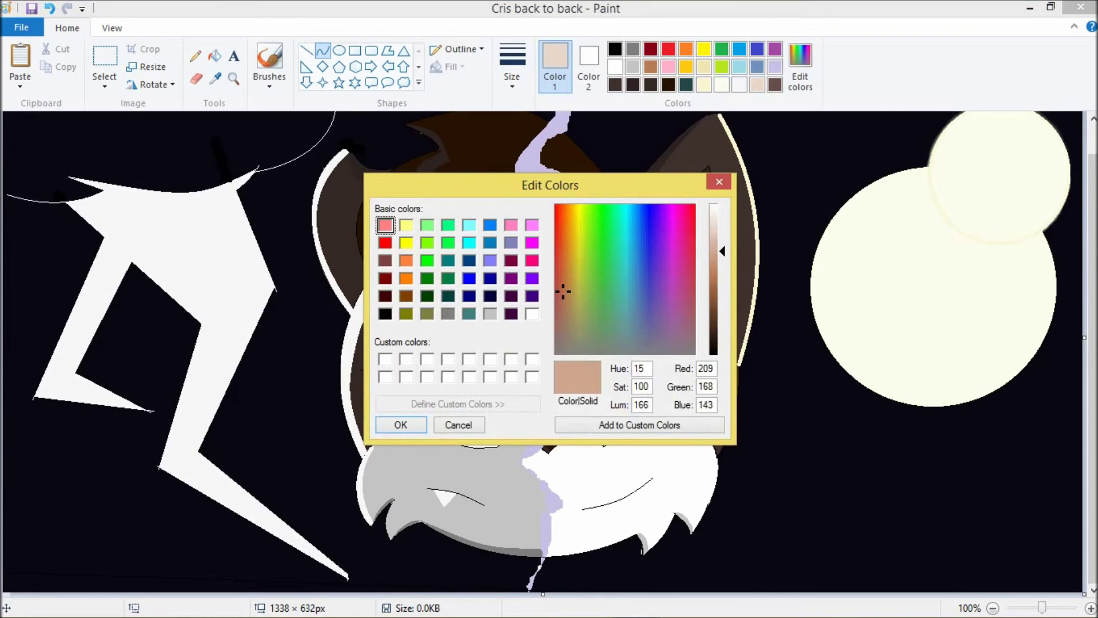
pyautogui.click(400, 424)
pyautogui.click(512, 66)
pyautogui.click(549, 143)
pyautogui.moveTo(718, 114)
pyautogui.mouseDown()
pyautogui.moveTo(759, 389)
pyautogui.moveTo(764, 243)
pyautogui.mouseUp()
pyautogui.hotkey('ctrl', 'z')
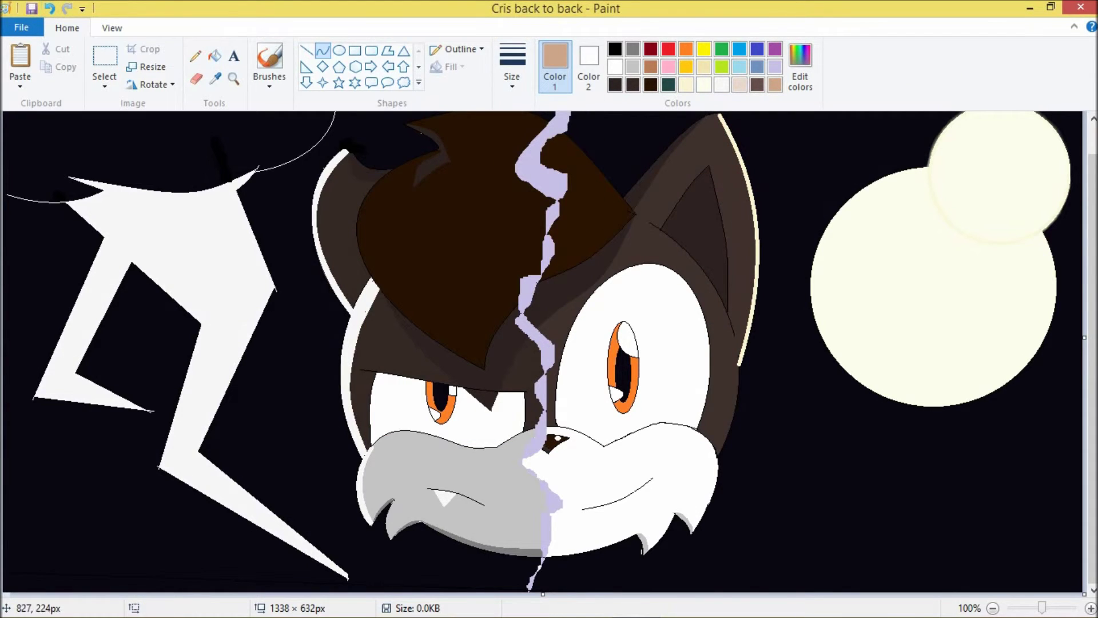
# - Draw a cream curve about 30 × 116 px along the right cheek's outer edge and recolour the muzzle's upper outline light grey
pyautogui.click(686, 84)
pyautogui.moveTo(738, 362); pyautogui.dragTo(737, 429)
pyautogui.moveTo(739, 367); pyautogui.dragTo(715, 461)
pyautogui.moveTo(736, 401); pyautogui.dragTo(723, 441)
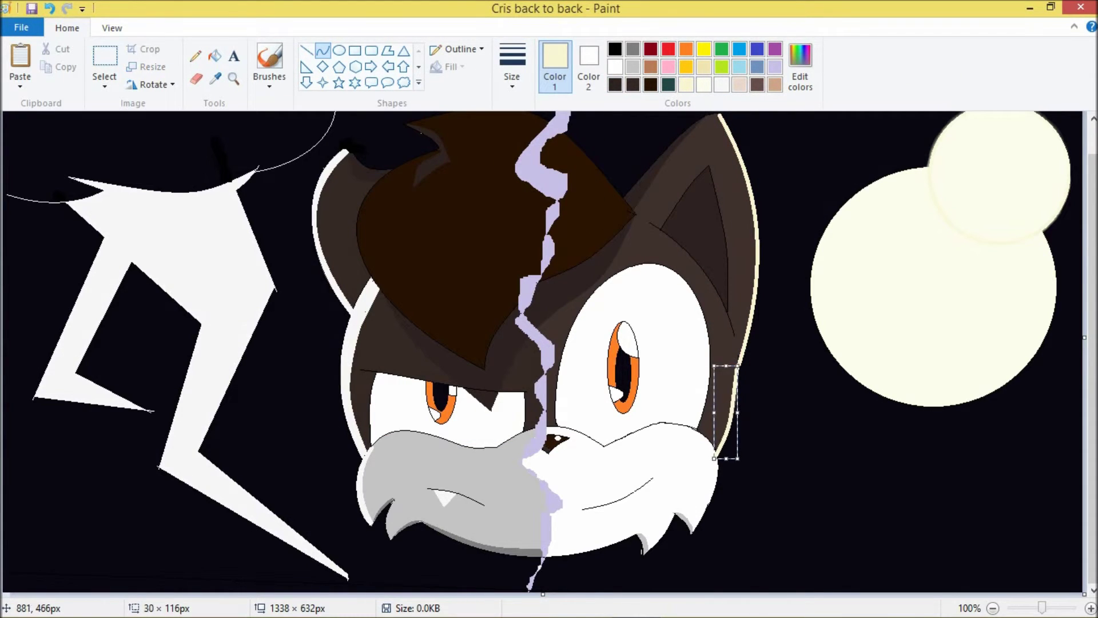
pyautogui.click(615, 49)
pyautogui.click(589, 65)
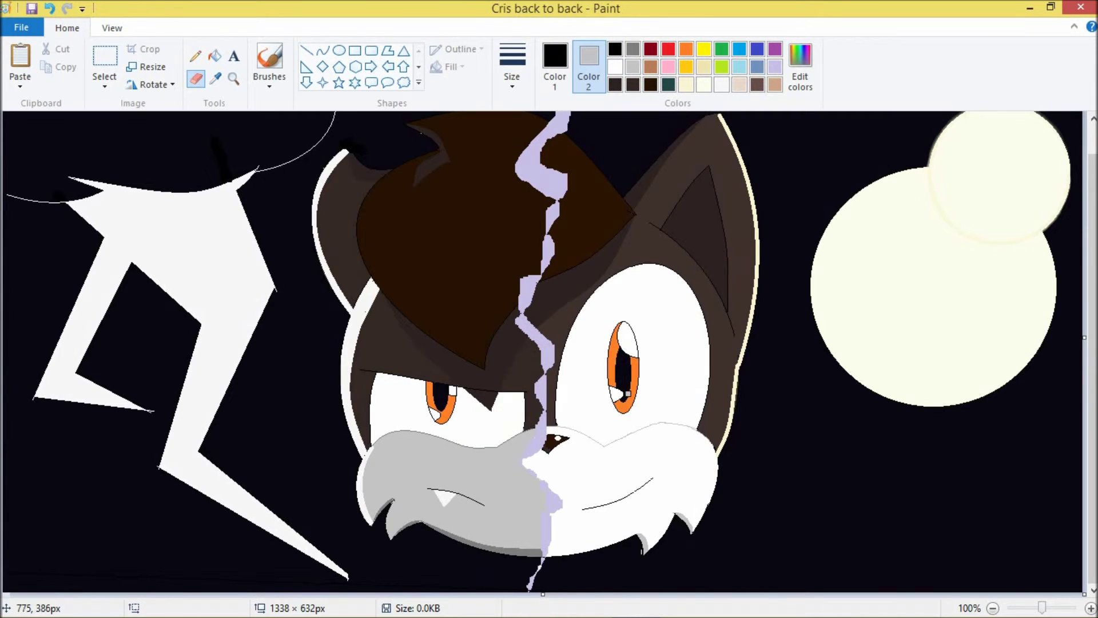
# - Mix a golden yellow custom colour, fill the irises of both eyes with it and recolour their outlines
pyautogui.click(801, 66)
pyautogui.click(398, 424)
pyautogui.click(215, 55)
pyautogui.rightClick(611, 352)
pyautogui.rightClick(429, 398)
pyautogui.click(196, 79)
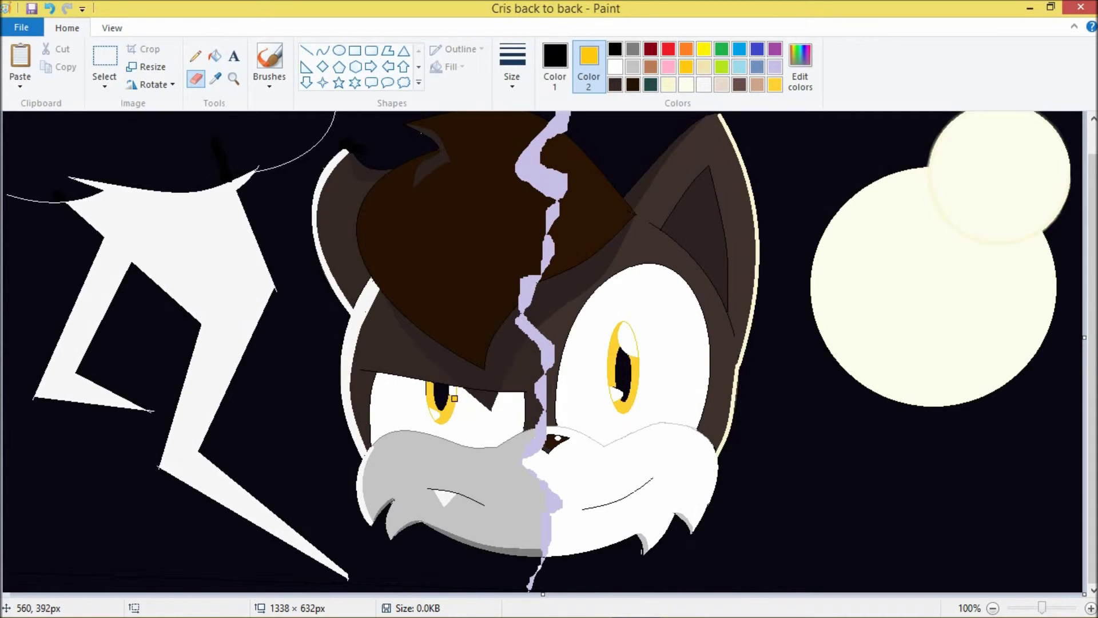
# - Mix a paler yellow custom colour for the eye highlights
pyautogui.click(801, 65)
pyautogui.click(705, 231)
pyautogui.click(398, 424)
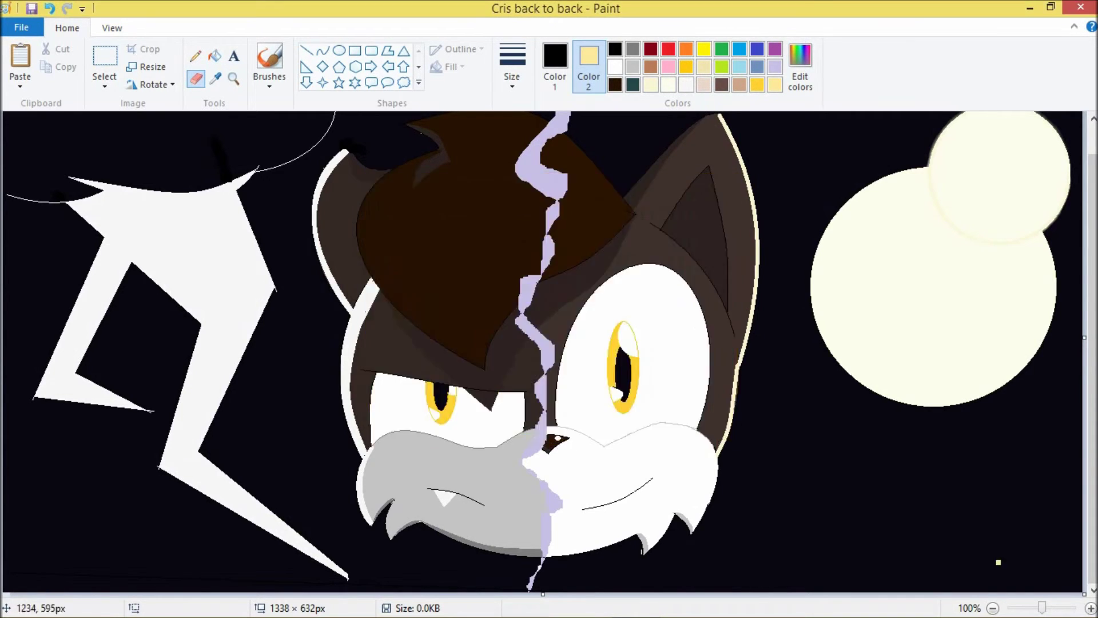
# - Brush pale yellow glints onto the lower part of both irises
pyautogui.moveTo(1043, 607); pyautogui.dragTo(1051, 608)
pyautogui.scroll(-5, 591, 581)
pyautogui.click(269, 57)
pyautogui.click(512, 66)
pyautogui.click(512, 172)
pyautogui.click(554, 66)
pyautogui.click(775, 84)
pyautogui.moveTo(515, 361); pyautogui.dragTo(529, 326)
pyautogui.hscroll(-10, 267, 510)
pyautogui.scroll(-2, 936, 492)
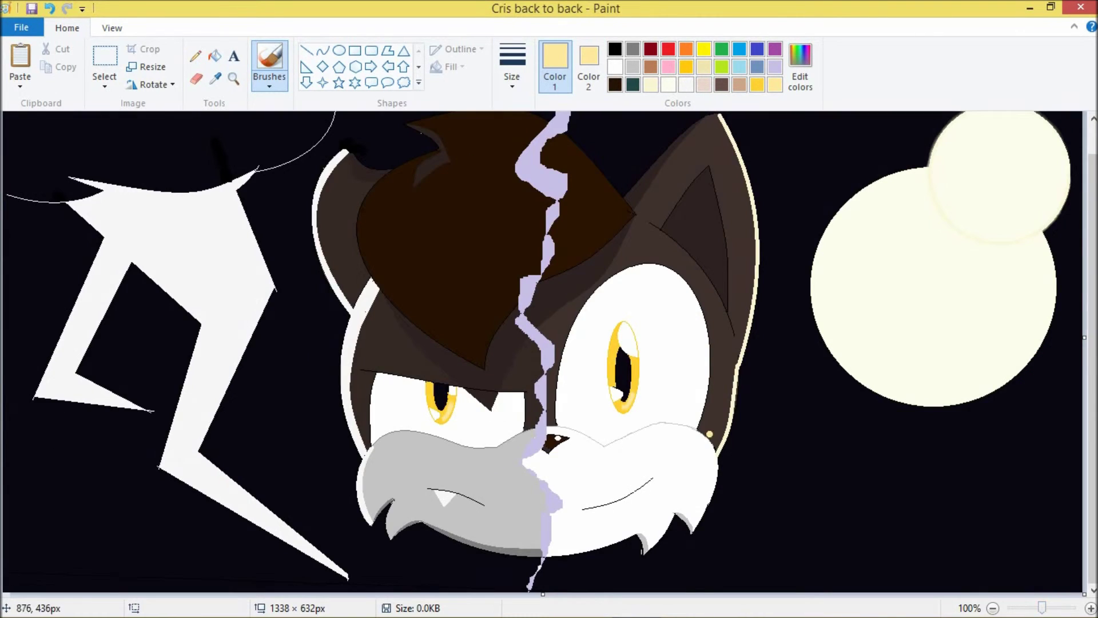
# - Mix a greyish brown custom colour and refill the cream highlight along the right ear and cheek with it
pyautogui.click(800, 66)
pyautogui.click(559, 327)
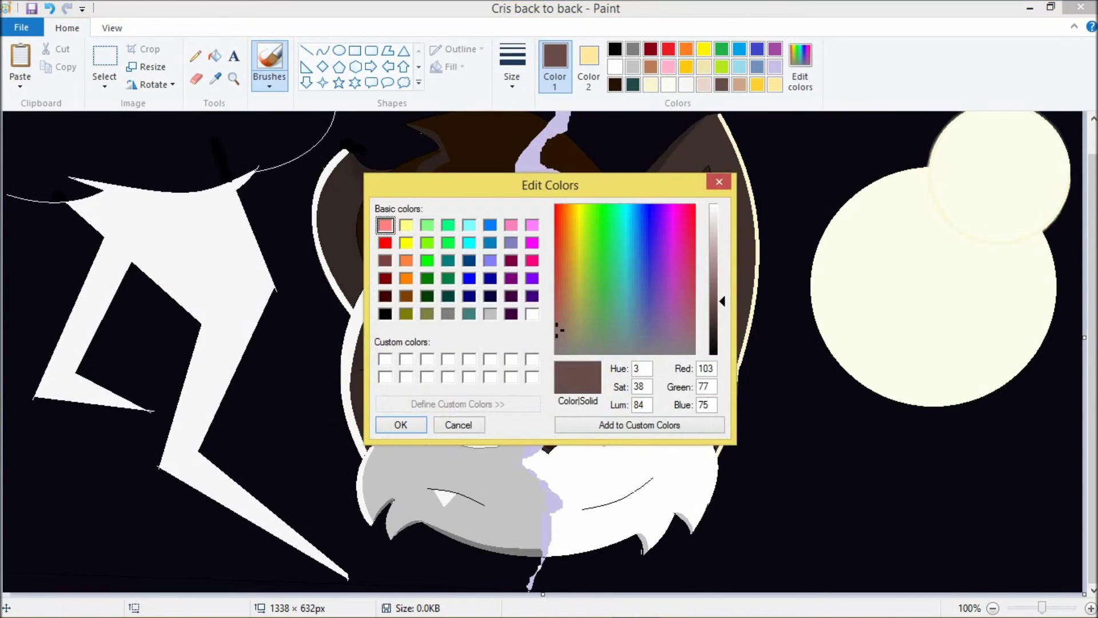
pyautogui.click(400, 424)
pyautogui.click(214, 56)
pyautogui.click(754, 257)
pyautogui.click(800, 65)
pyautogui.click(714, 301)
pyautogui.press('Return')
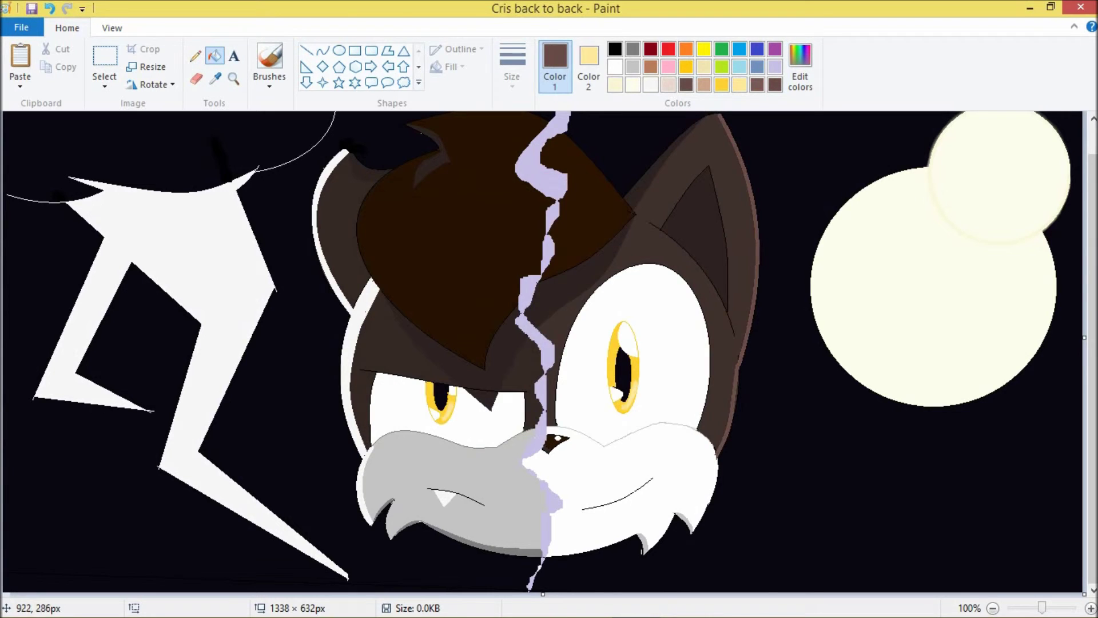
# - Draw a small black frown crease beside the crack and try a brow line about 154 × 25 px above the left eye
pyautogui.click(615, 49)
pyautogui.click(323, 51)
pyautogui.click(528, 383)
pyautogui.moveTo(378, 357); pyautogui.dragTo(498, 373)
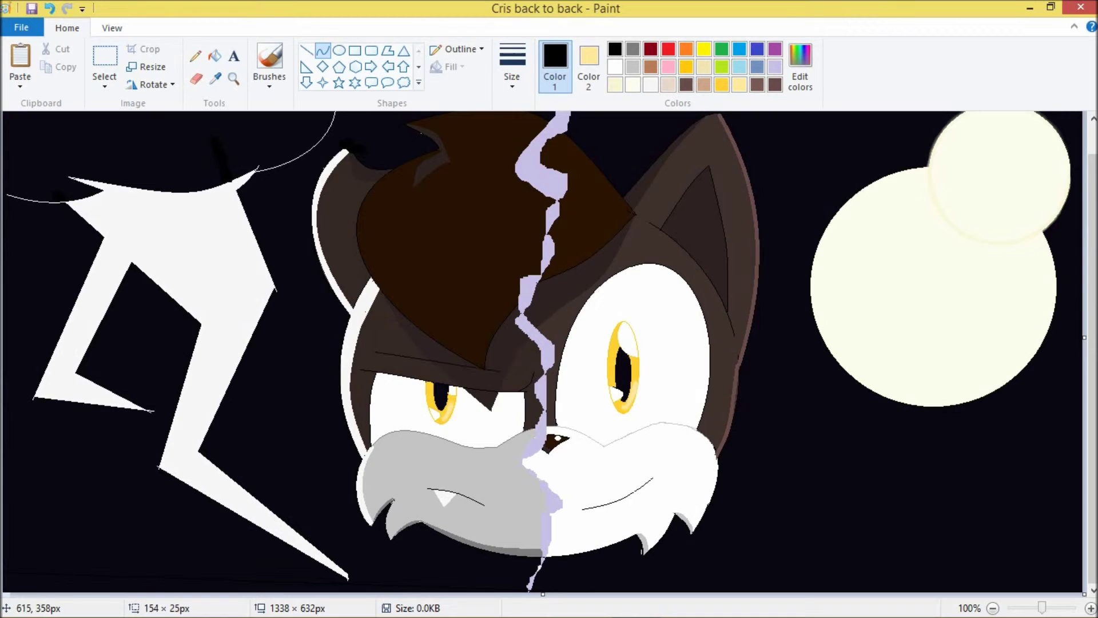
# - Remove the brow line above the left eye and sample the fur brown as the secondary colour
pyautogui.click(589, 66)
pyautogui.click(215, 78)
pyautogui.click(378, 298)
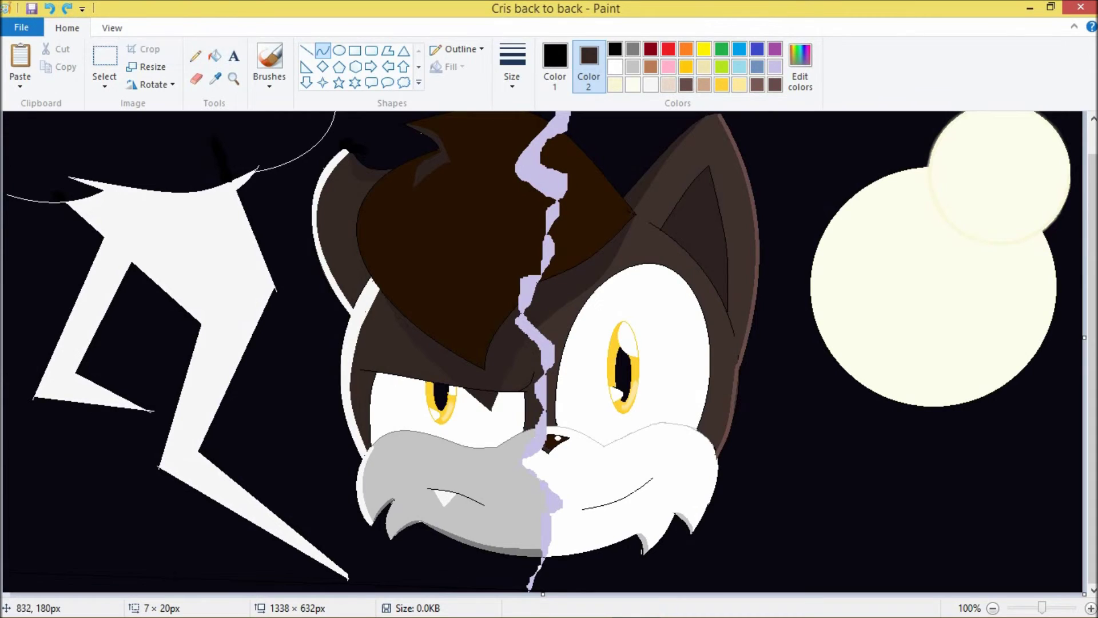
# - Erase the stray line ends at the lightning bolt's corners with black
pyautogui.click(555, 66)
pyautogui.click(270, 63)
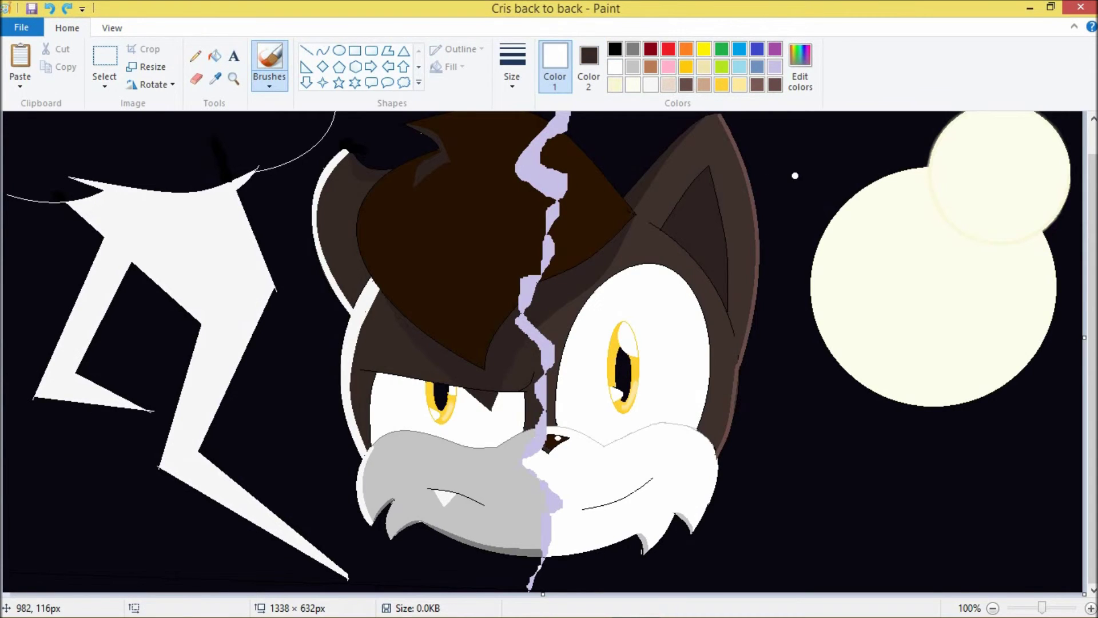
pyautogui.click(196, 79)
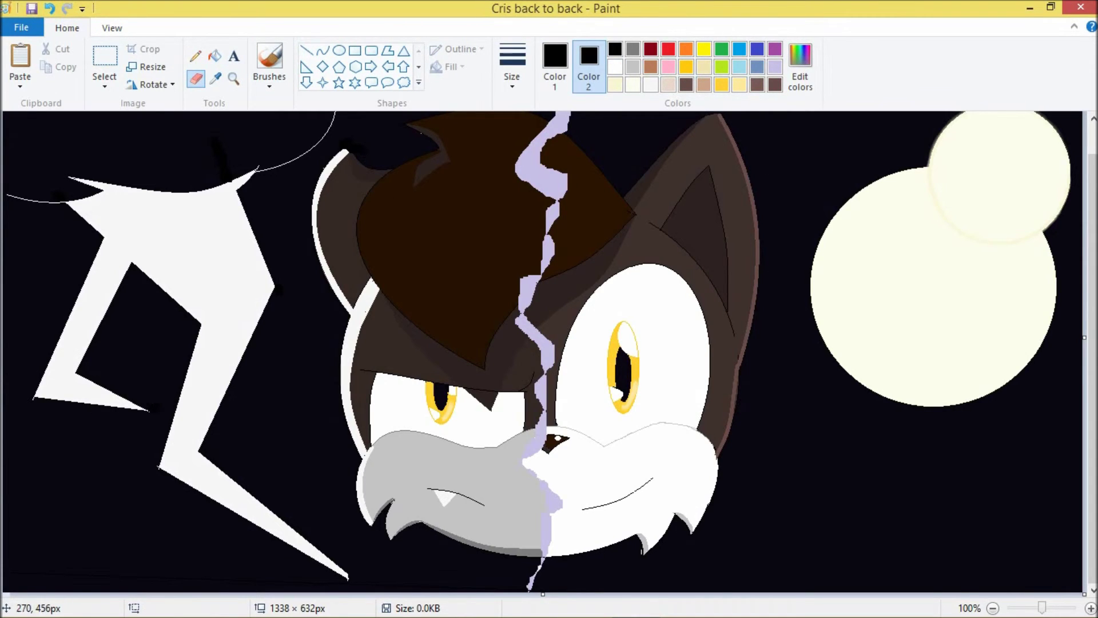
# - Draw a second white curve beside the line at the lightning bolt's upper left and fill the band between them white
pyautogui.click(323, 51)
pyautogui.click(555, 66)
pyautogui.click(615, 67)
pyautogui.moveTo(103, 189)
pyautogui.mouseDown()
pyautogui.moveTo(3, 198)
pyautogui.moveTo(58, 192)
pyautogui.mouseUp()
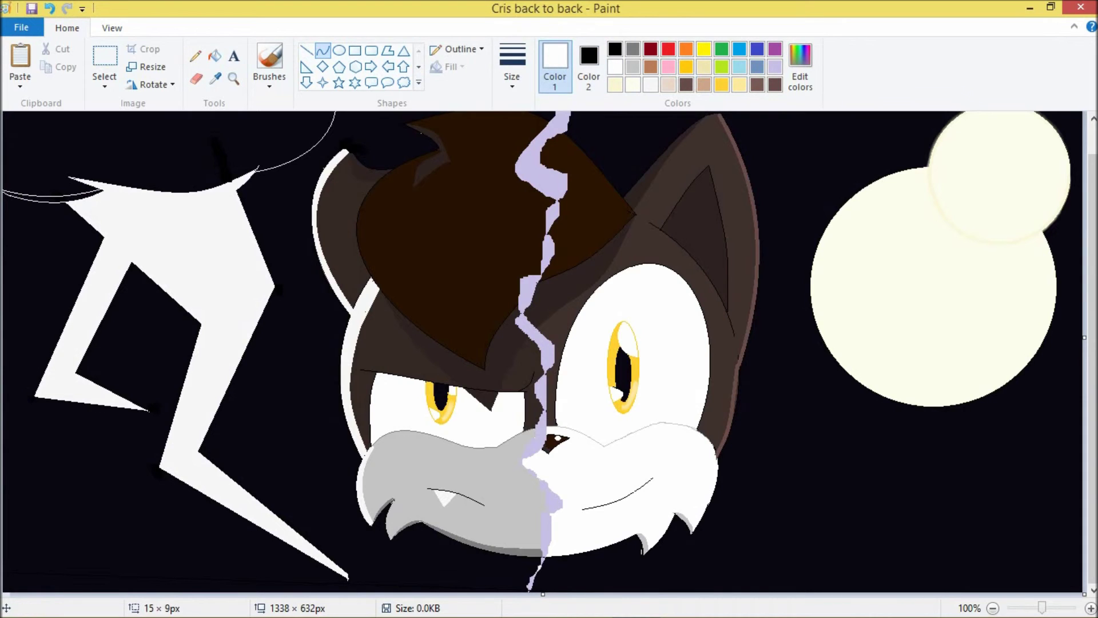
pyautogui.click(215, 55)
pyautogui.click(66, 194)
# - Blend the right ear and cheek highlight into the fur with a dark brown custom colour, and trim the fang with light grey
pyautogui.click(686, 85)
pyautogui.click(800, 66)
pyautogui.click(398, 425)
pyautogui.keyDown('ctrl'); pyautogui.scroll(1, 523, 494); pyautogui.keyUp('ctrl')
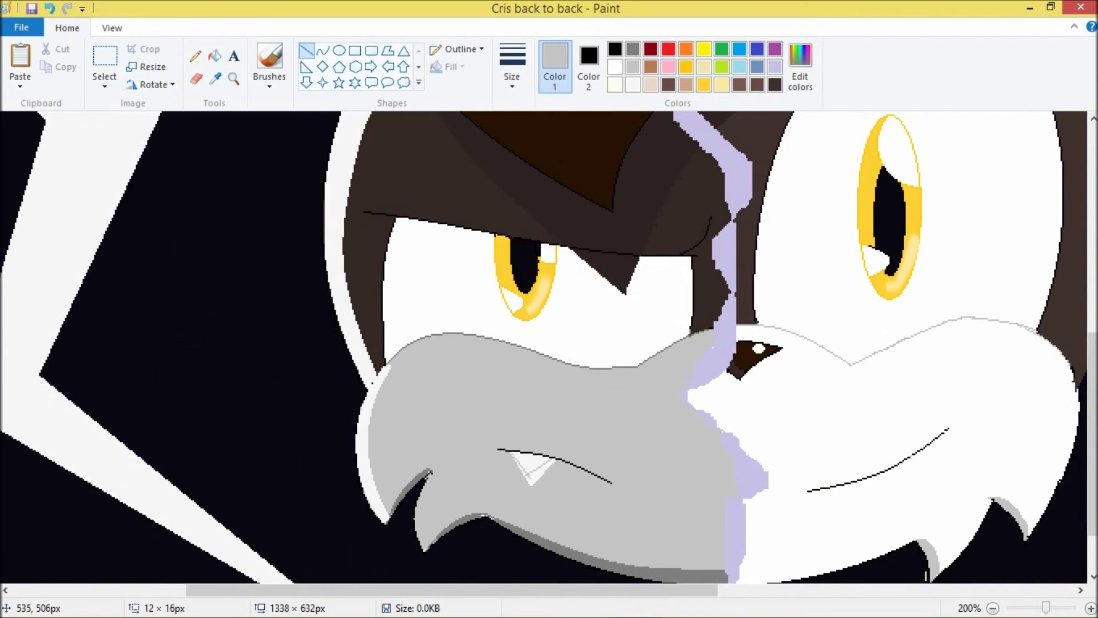
pyautogui.keyDown('ctrl'); pyautogui.scroll(-1, 505, 514); pyautogui.keyUp('ctrl')
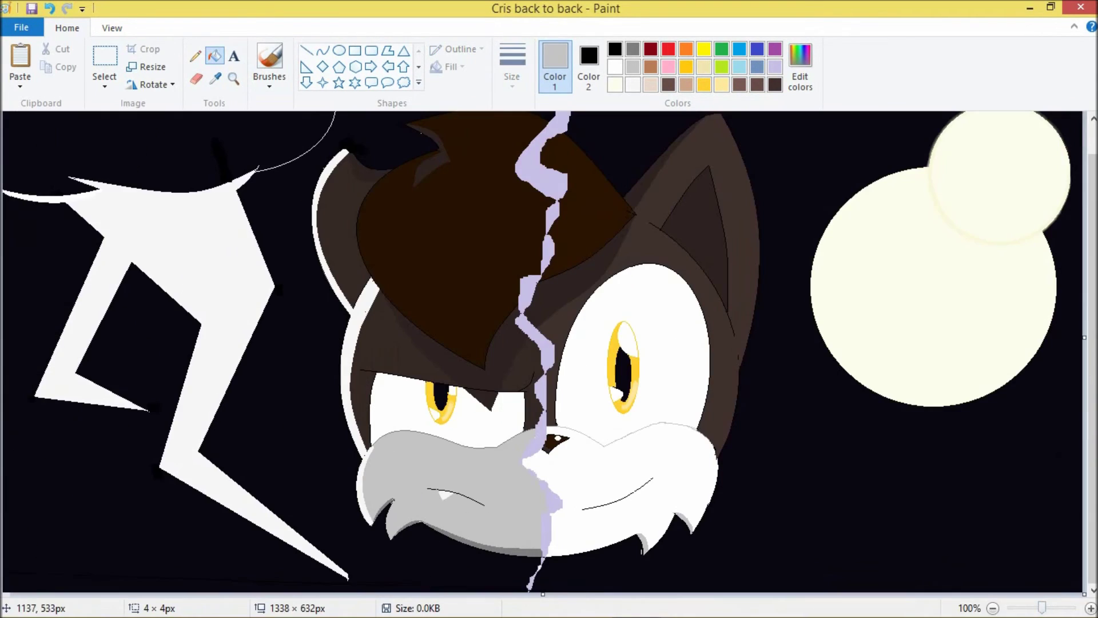
# - Preview the whole drawing in full screen
pyautogui.click(112, 28)
pyautogui.click(204, 54)
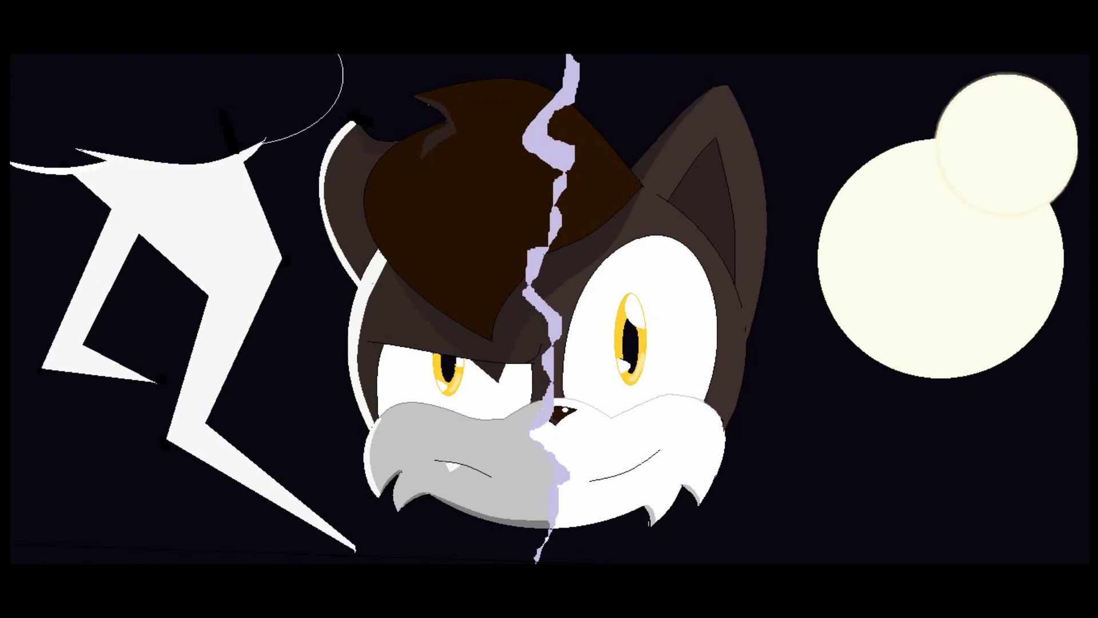
pyautogui.press('Escape')
# - Enlarge the canvas to 1338 × 778 px, move the drawing down, and extend the black background and lavender crack upward
pyautogui.hotkey('ctrl', 'a')
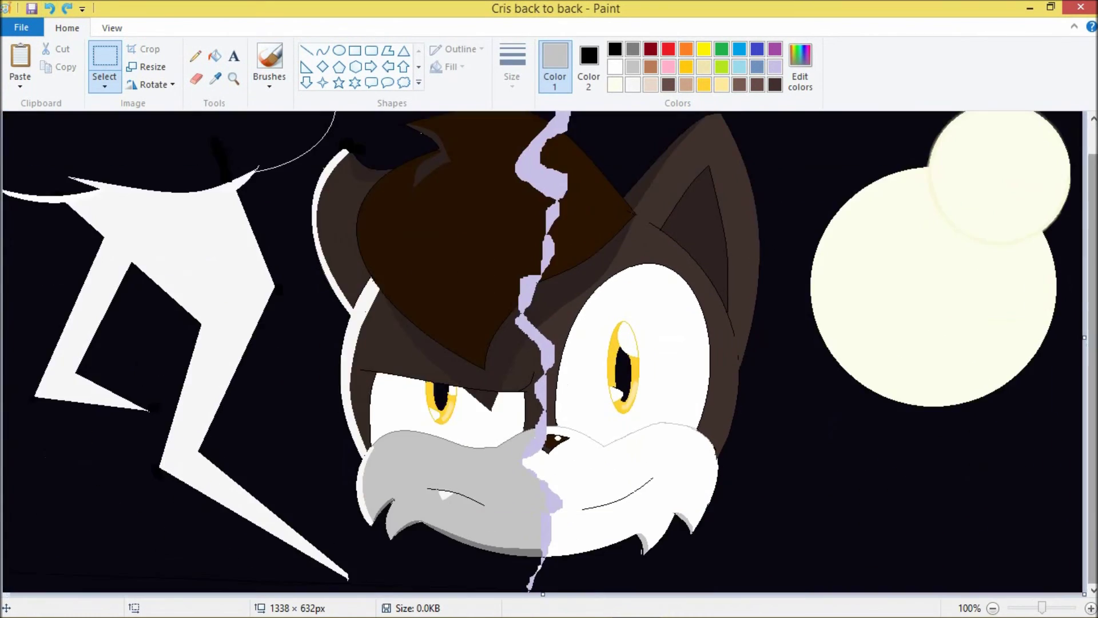
pyautogui.keyDown('ctrl'); pyautogui.scroll(-1, 541, 354); pyautogui.keyUp('ctrl')
pyautogui.moveTo(274, 378); pyautogui.dragTo(273, 431)
pyautogui.moveTo(274, 246); pyautogui.dragTo(278, 306)
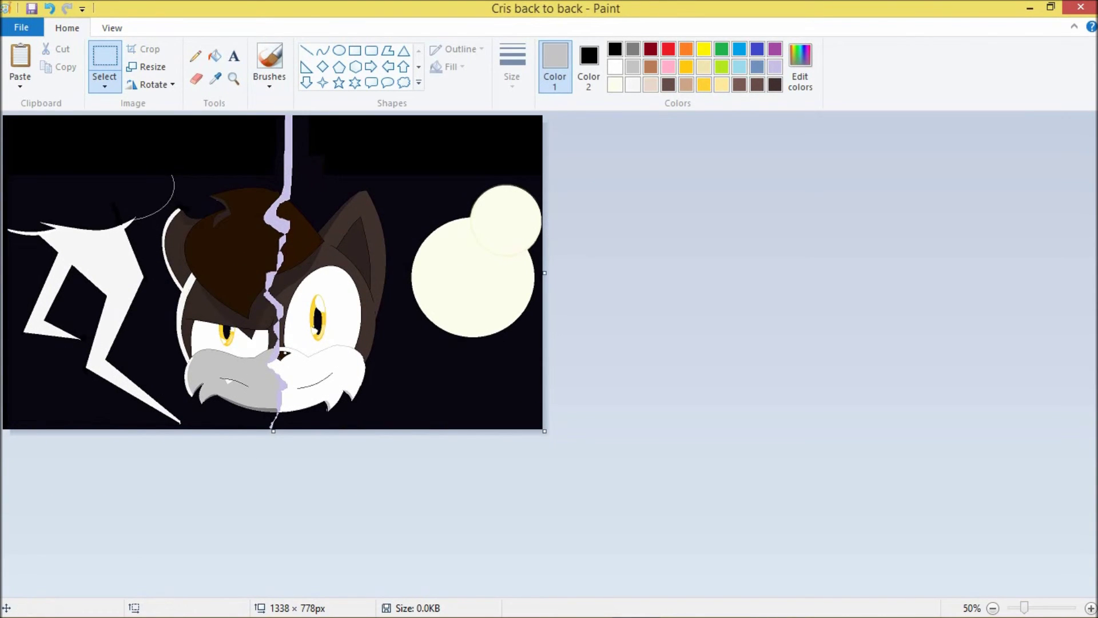
# - Draw a thin white cloud outline with curves above the lightning bolt
pyautogui.click(323, 50)
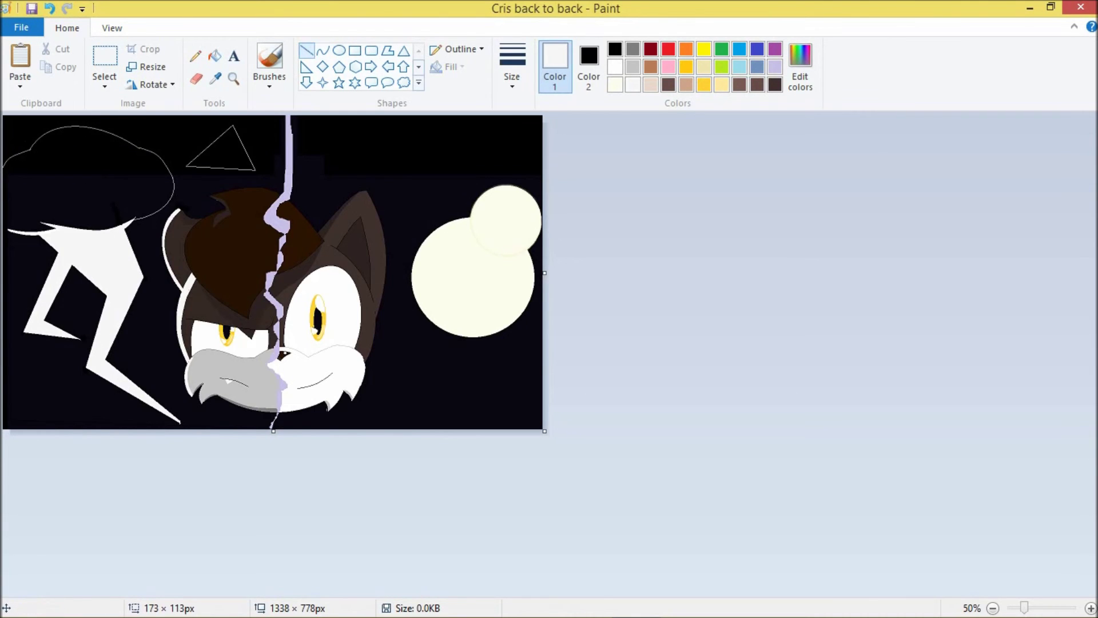
# - Draw two small filled off-white circles above the right ear and one about 189 × 167 px at the canvas's lower edge
pyautogui.click(615, 85)
pyautogui.click(339, 50)
pyautogui.click(589, 65)
pyautogui.click(615, 85)
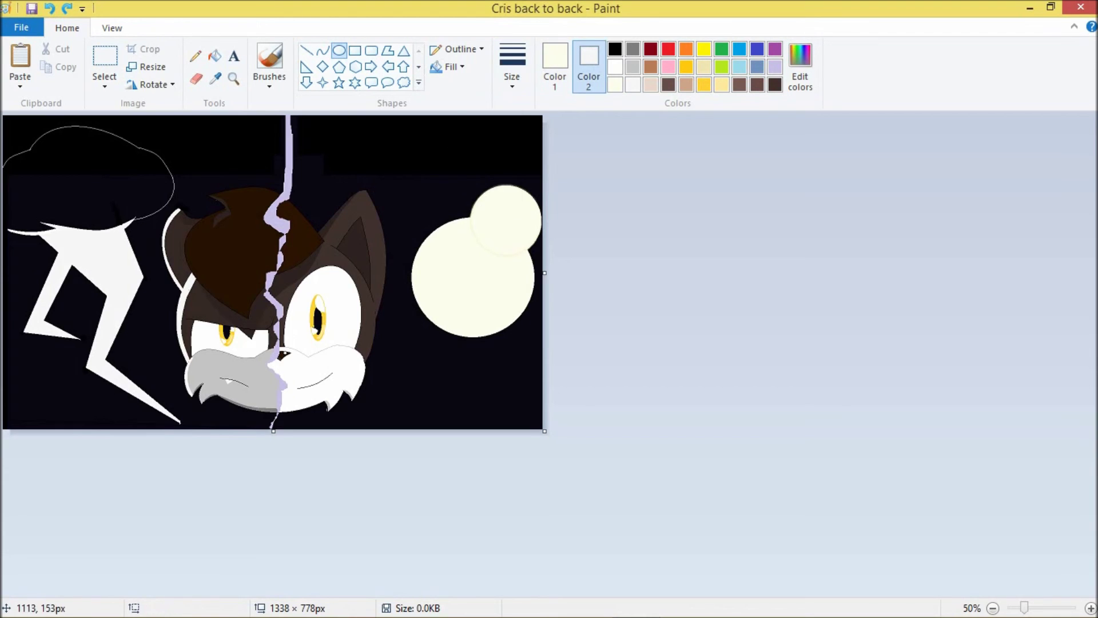
pyautogui.moveTo(400, 398); pyautogui.dragTo(465, 455)
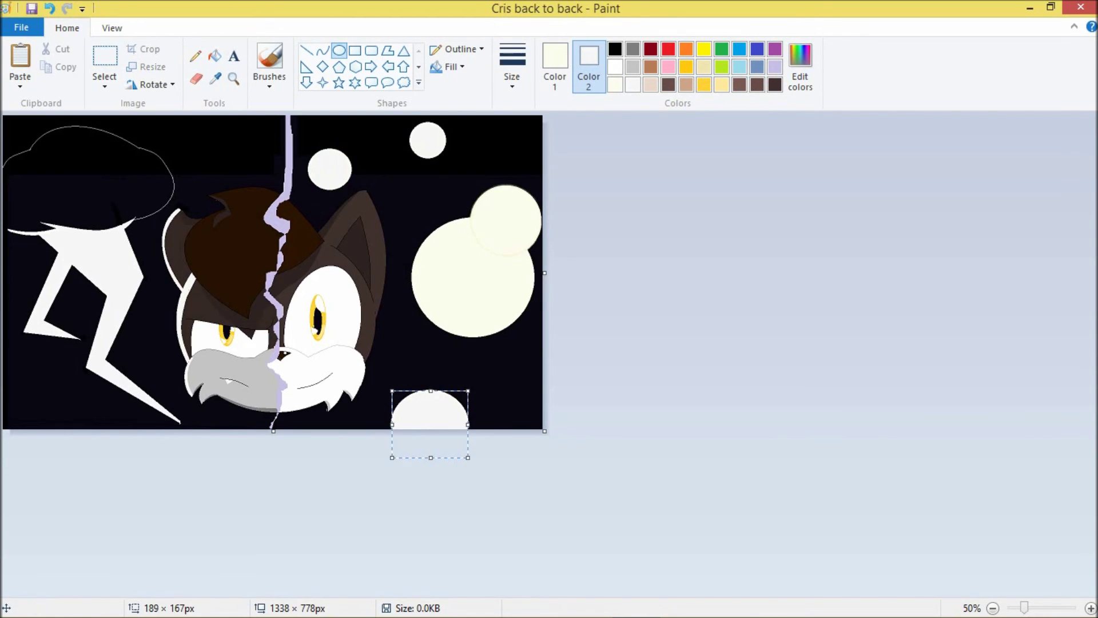
# - Widen the canvas to 1372 × 778 px and shift the whole drawing to the right
pyautogui.hotkey('ctrl', 'pageup')
pyautogui.hotkey('ctrl', 'pagedown')
pyautogui.hotkey('ctrl', 'pageup')
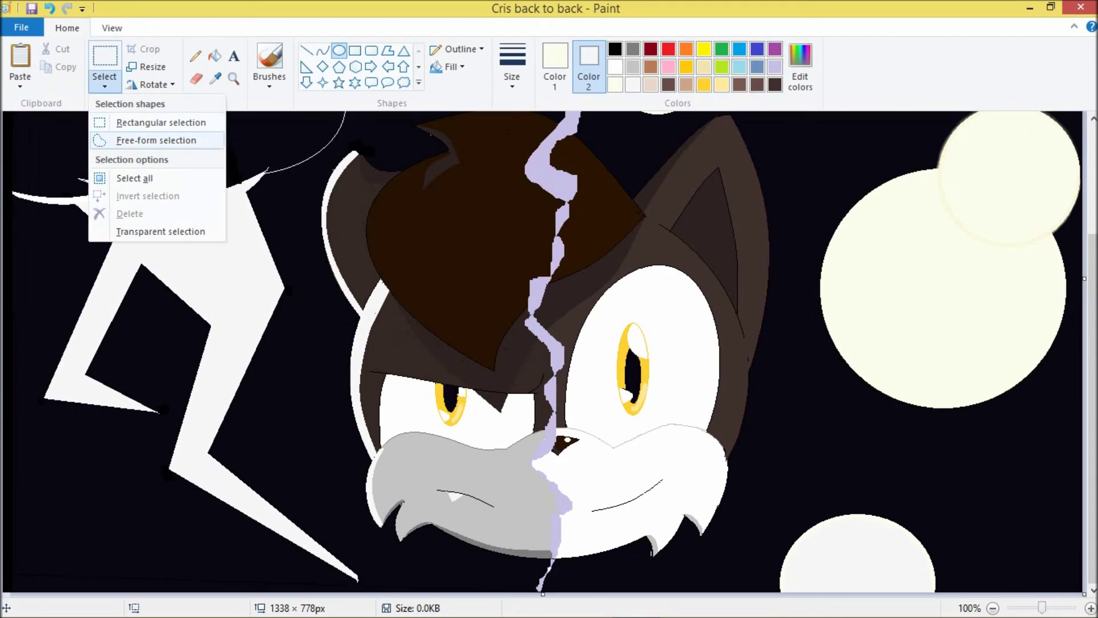
pyautogui.press('Escape')
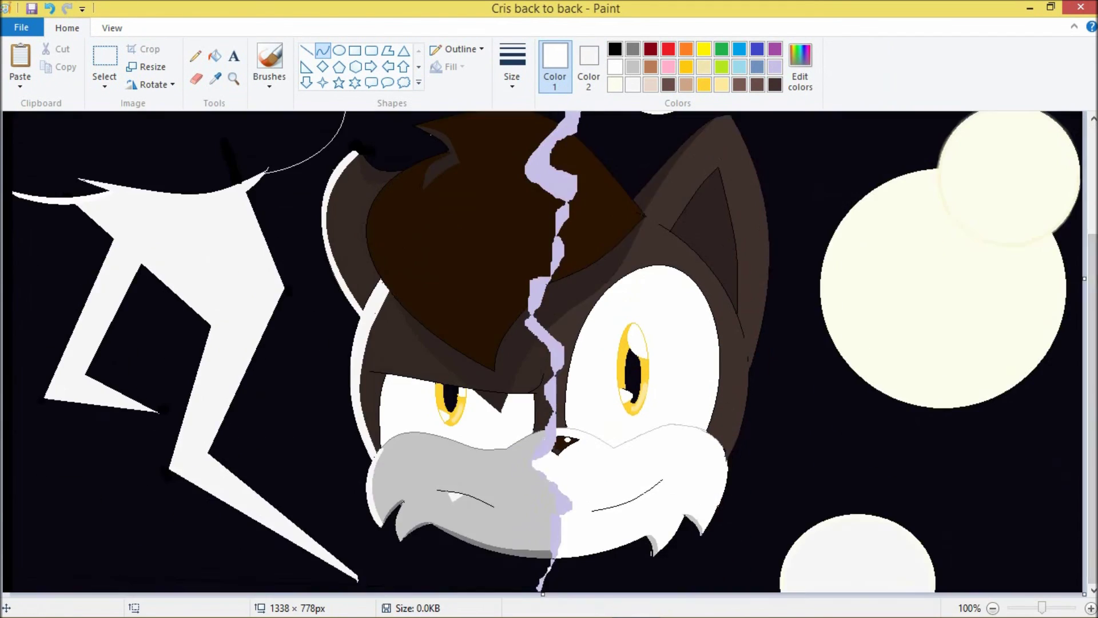
pyautogui.hotkey('ctrl', 'pagedown')
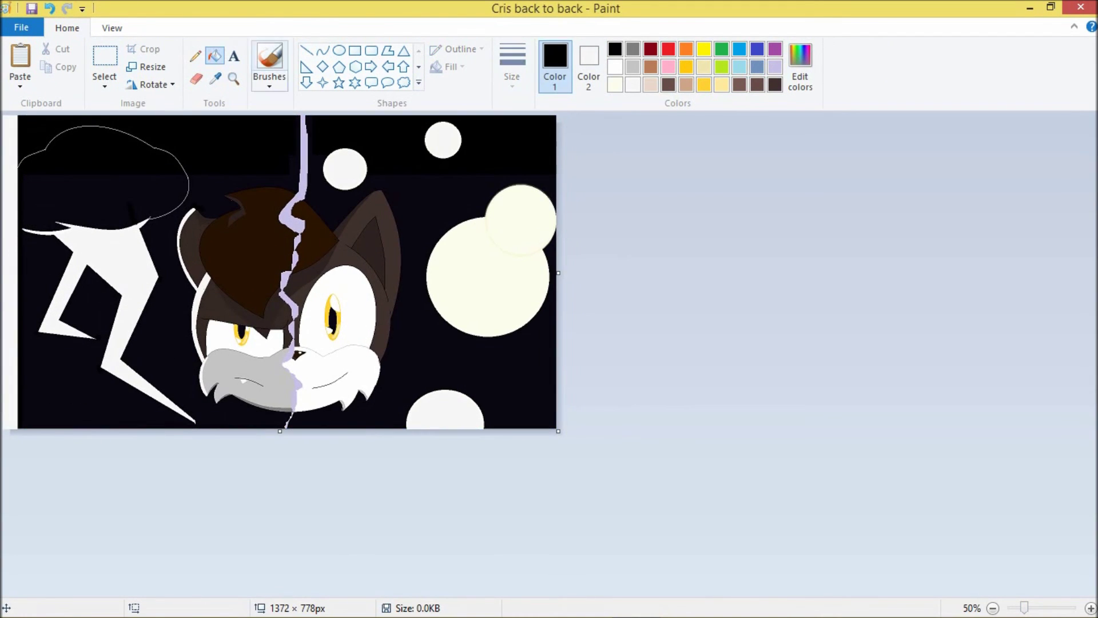
# - Fill the empty strip along the canvas's left edge black and close the cloud's outline with white curves
pyautogui.click(454, 146)
pyautogui.click(445, 413)
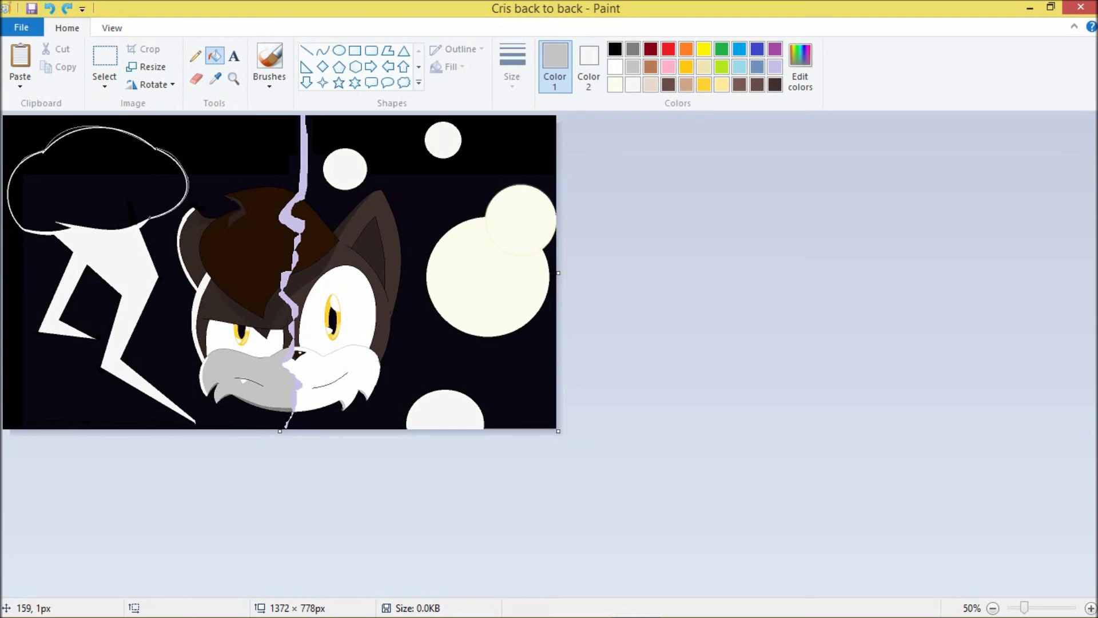
# - Try a light grey fill inside the cloud above the lightning bolt
pyautogui.click(54, 150)
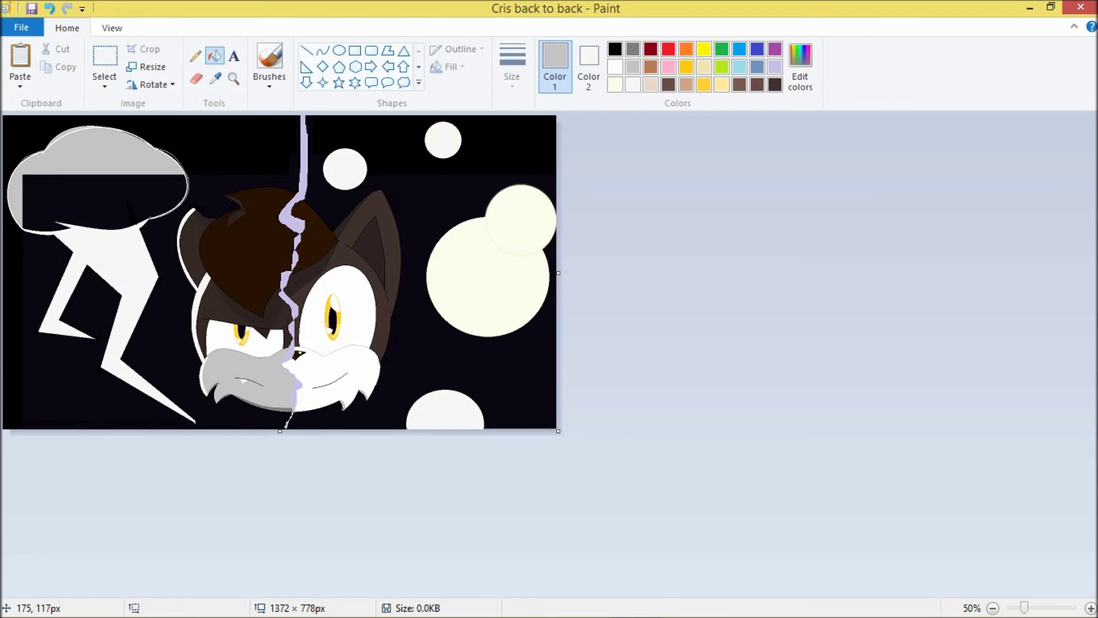
pyautogui.hotkey('ctrl', 'z')
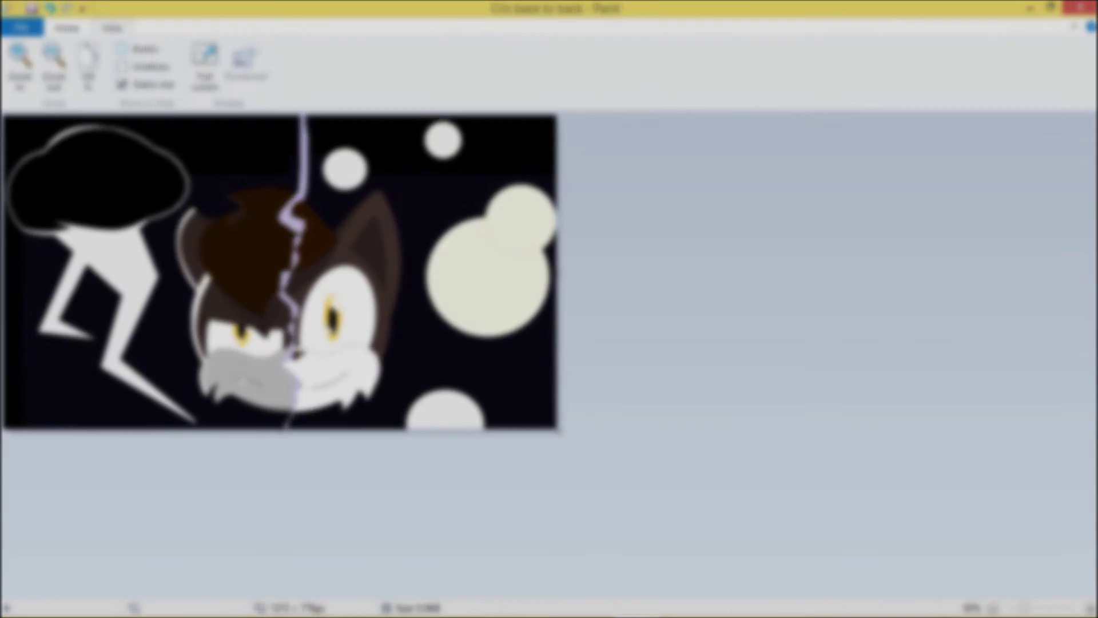